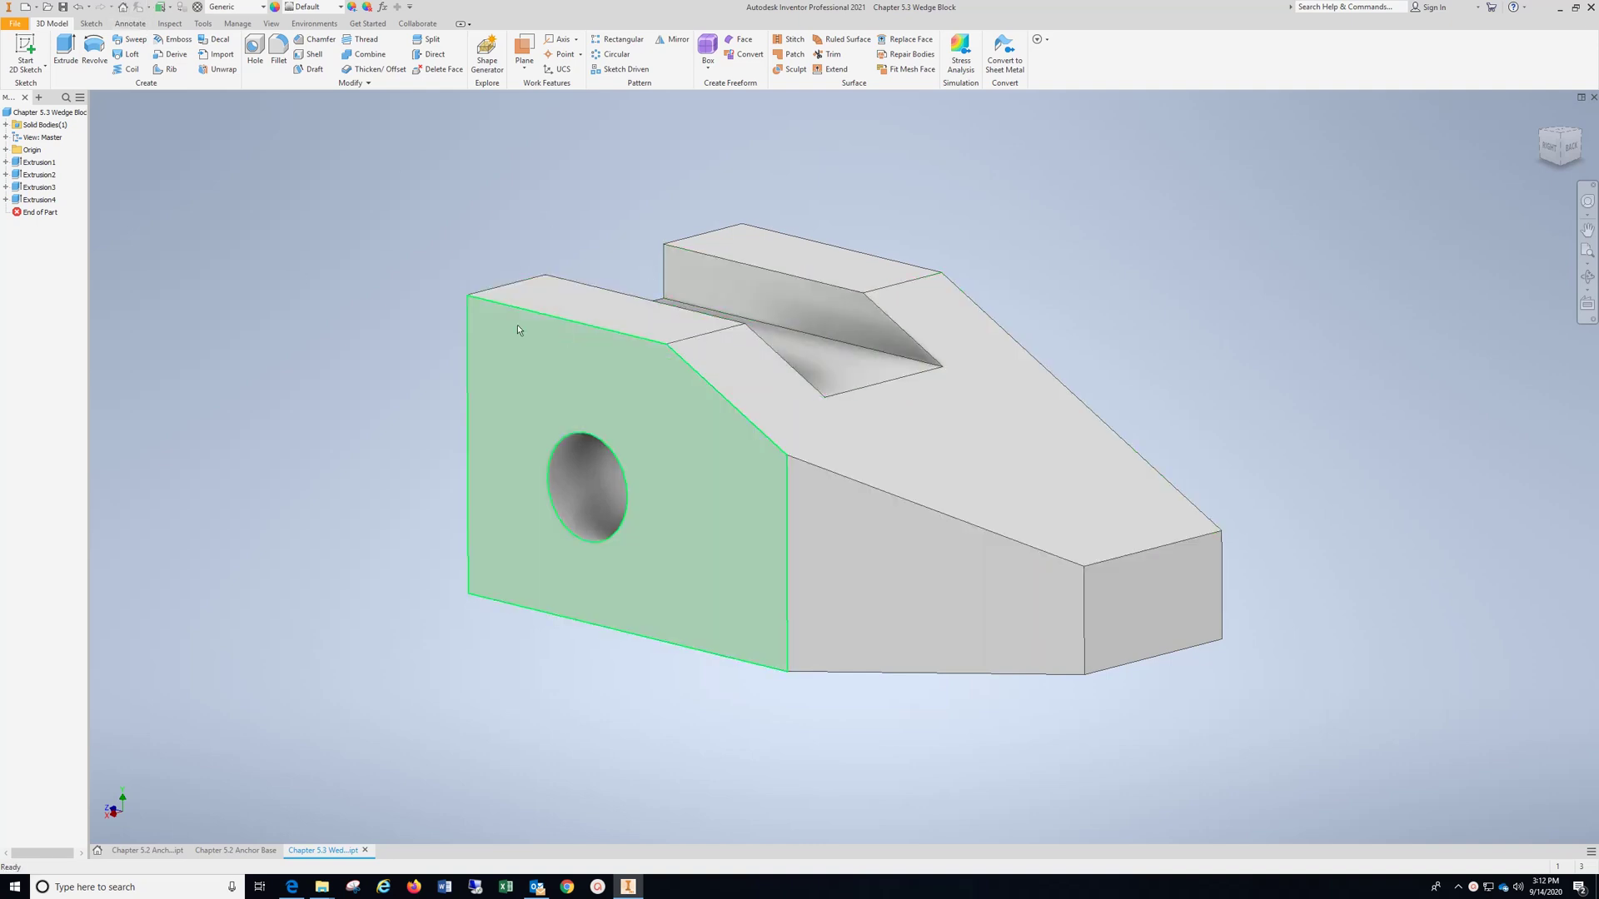
Create a new drawing from the English ANSI (in).idw template.
left_click(15, 25)
left_click(25, 72)
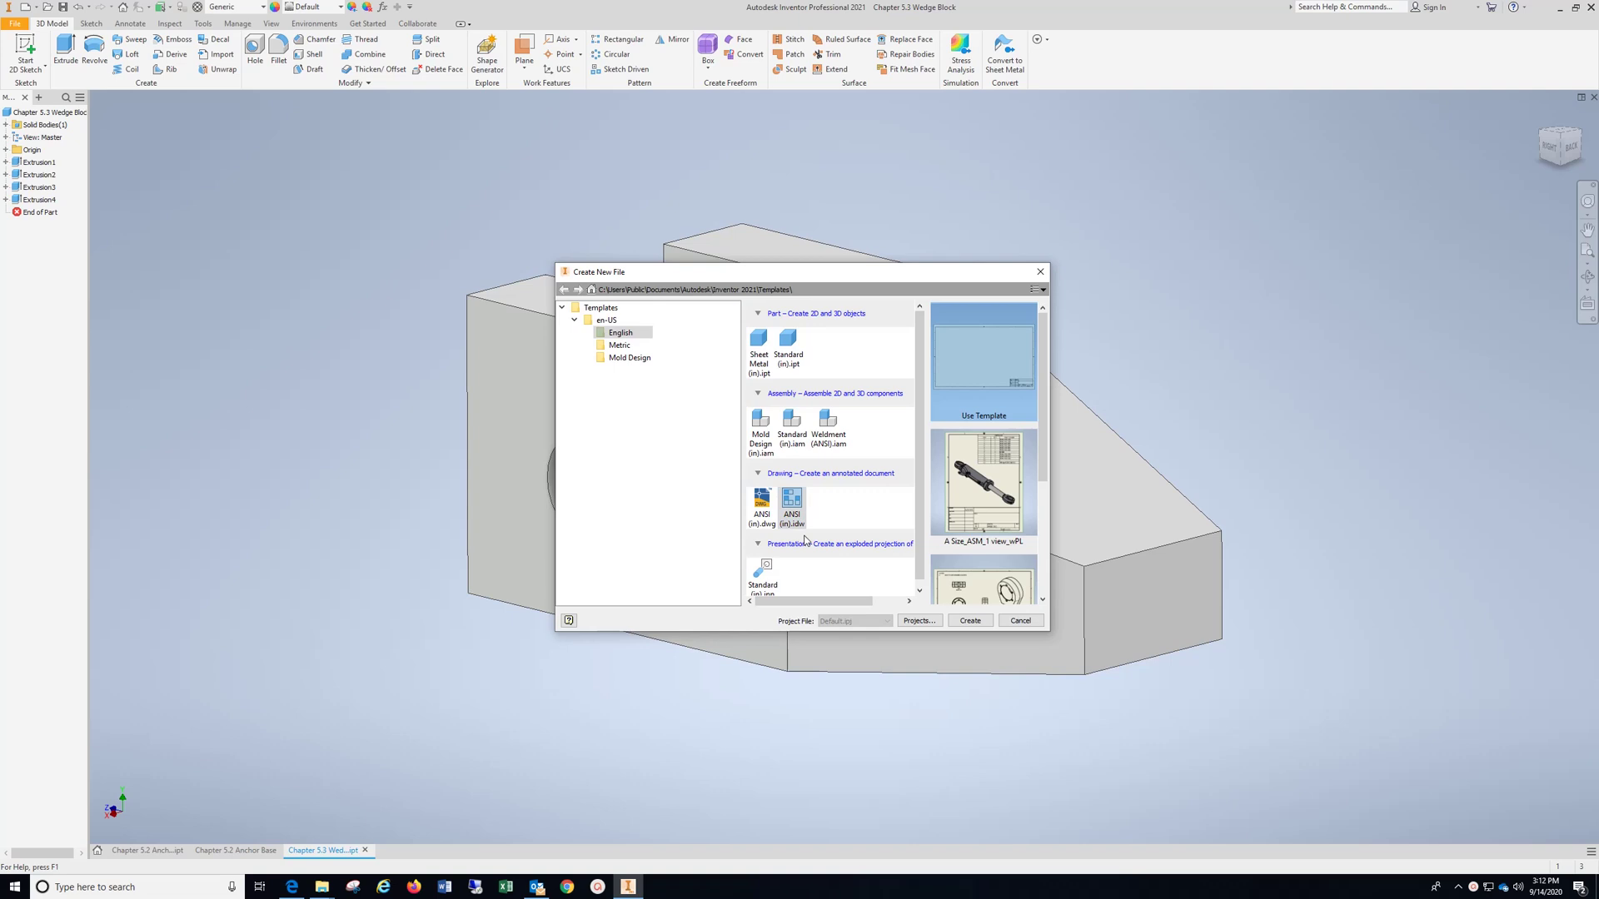
left_click(968, 620)
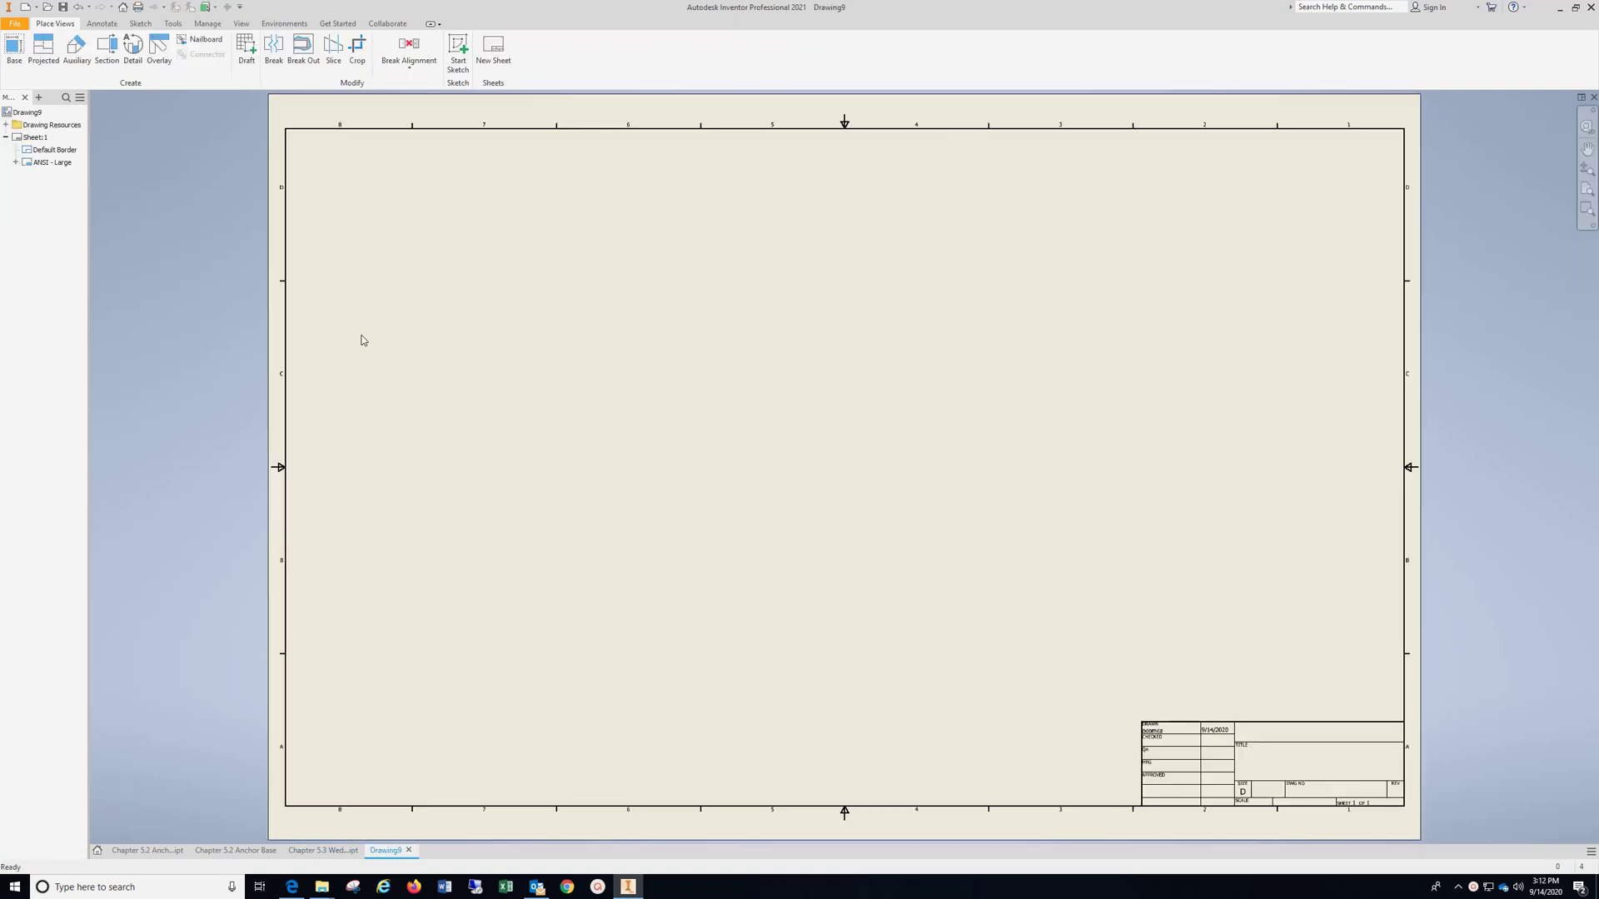
Start a base view of the Chapter 5.3 Wedge Block in the Right orientation and set its scale to 1.5.
left_click(14, 48)
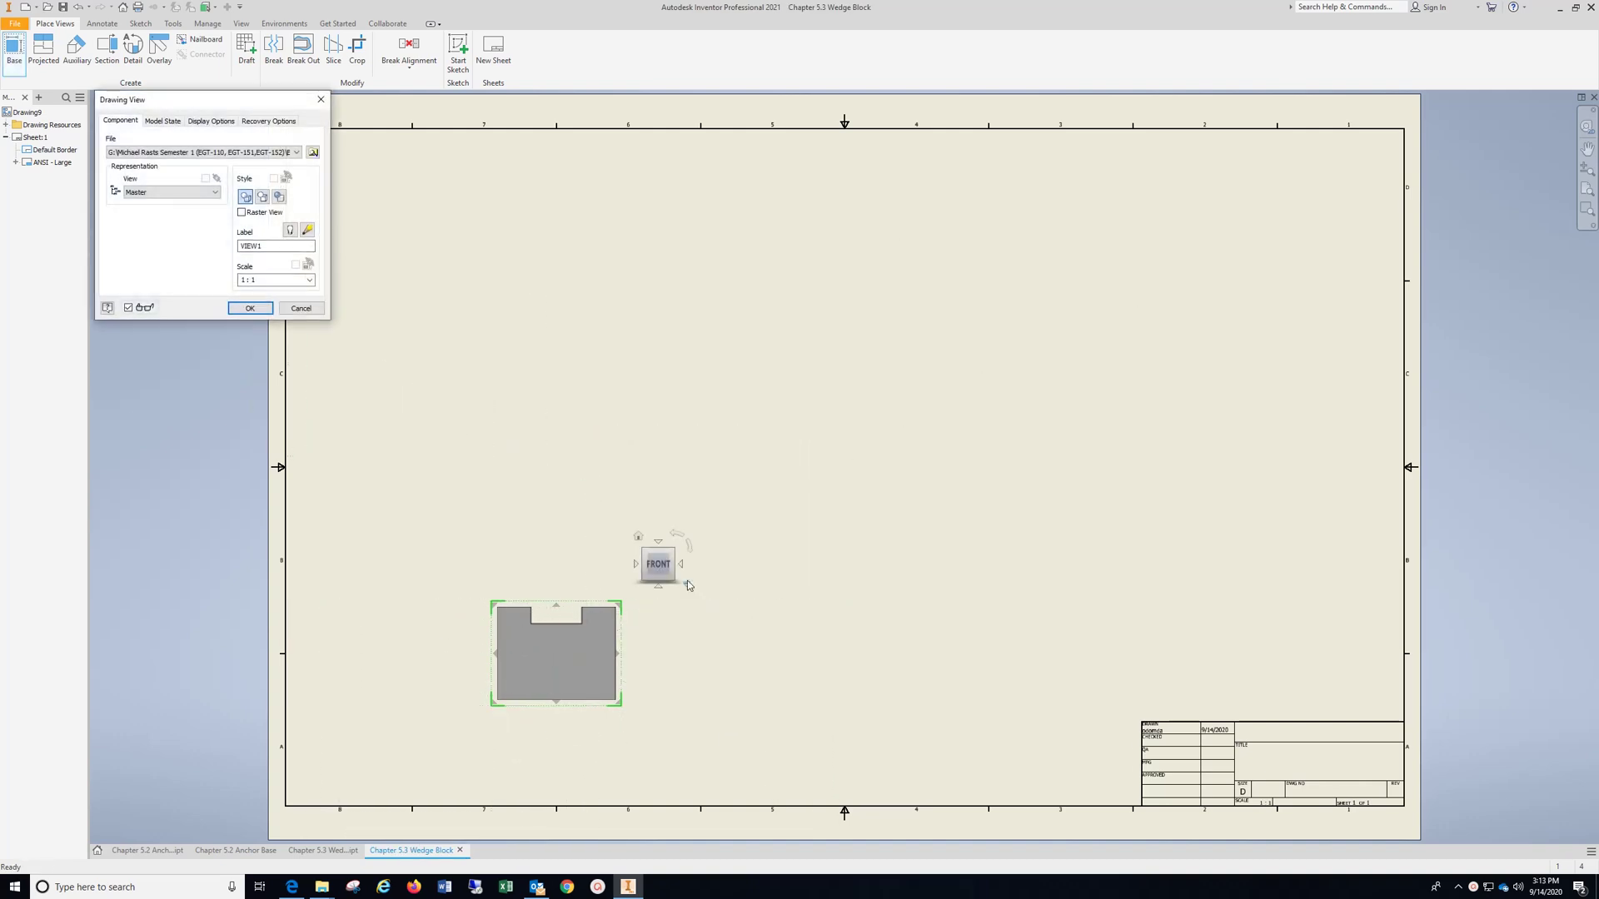
left_click(681, 567)
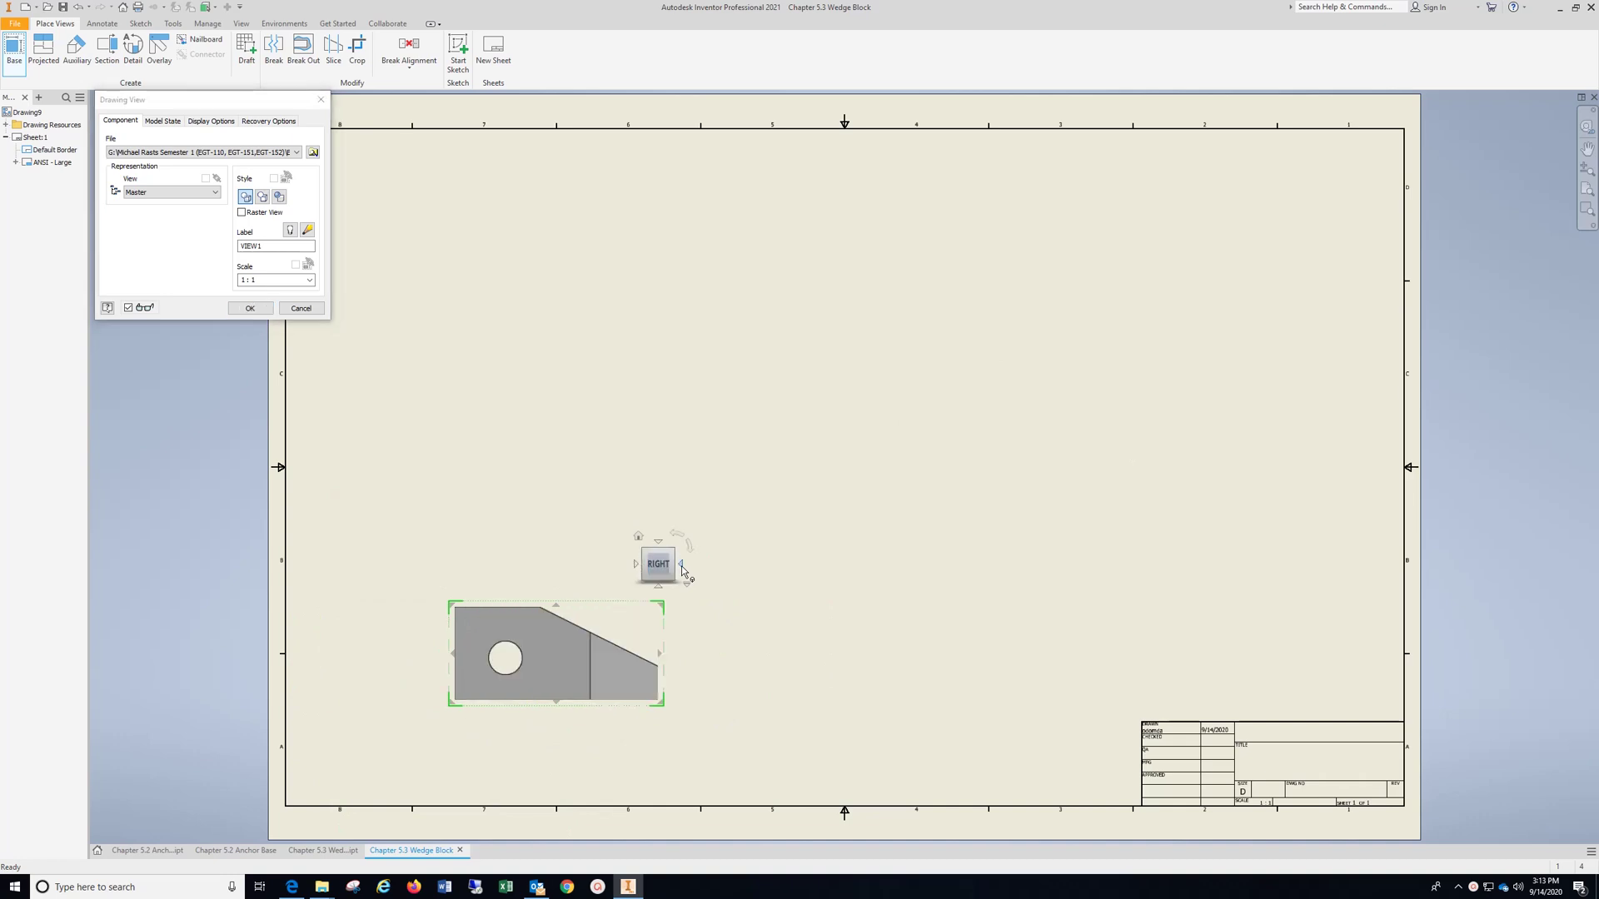
left_click_drag(683, 566, 729, 562)
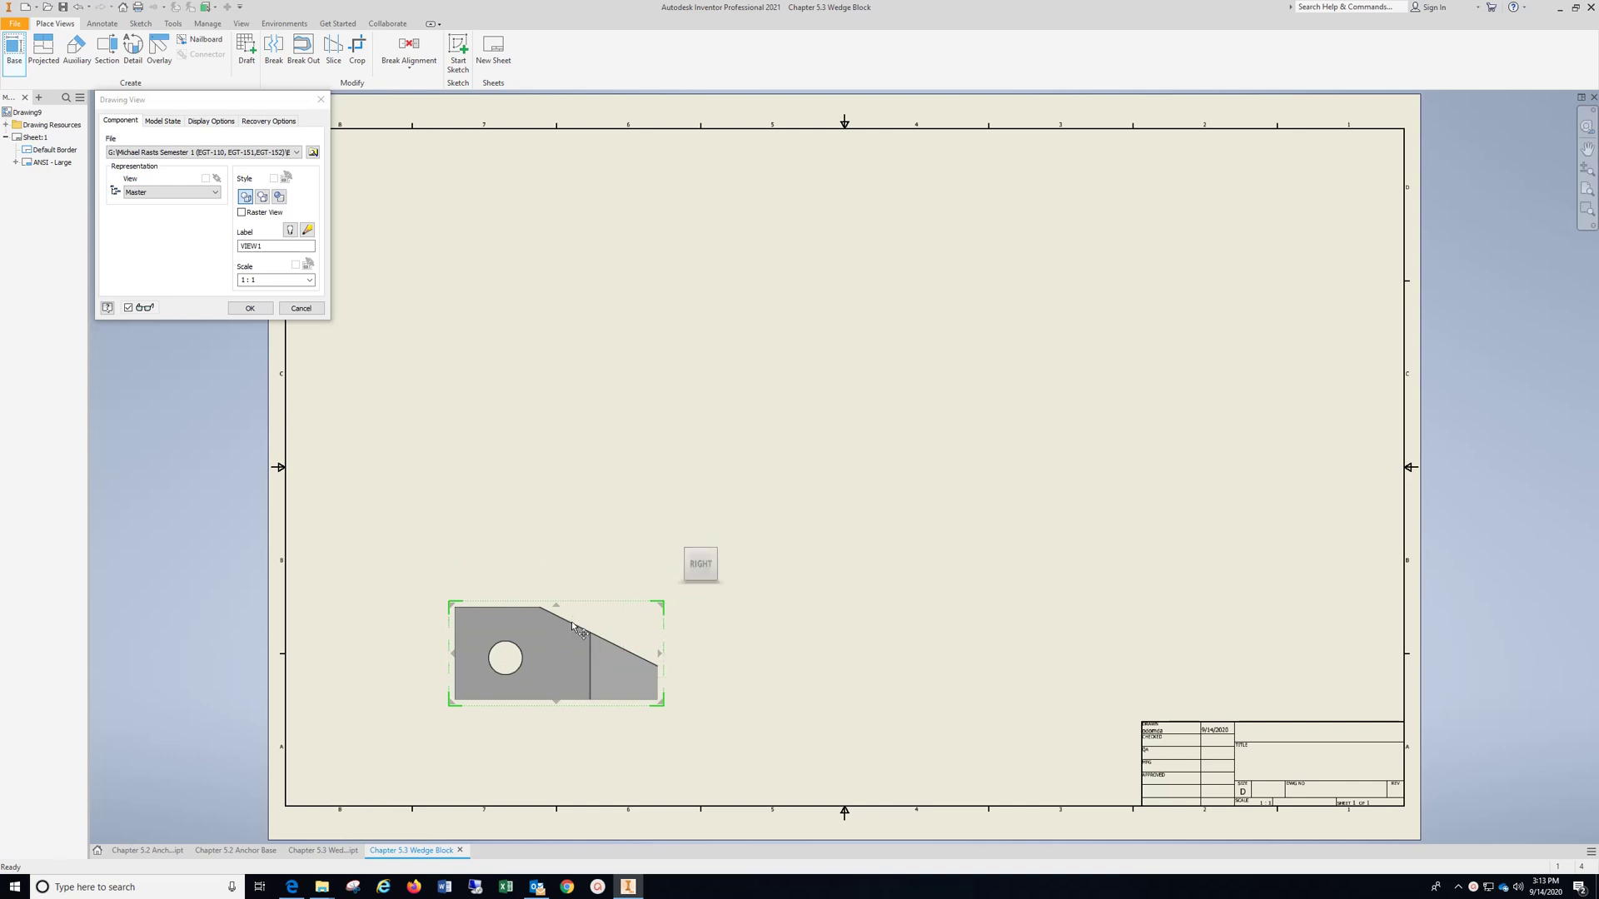
left_click(265, 281)
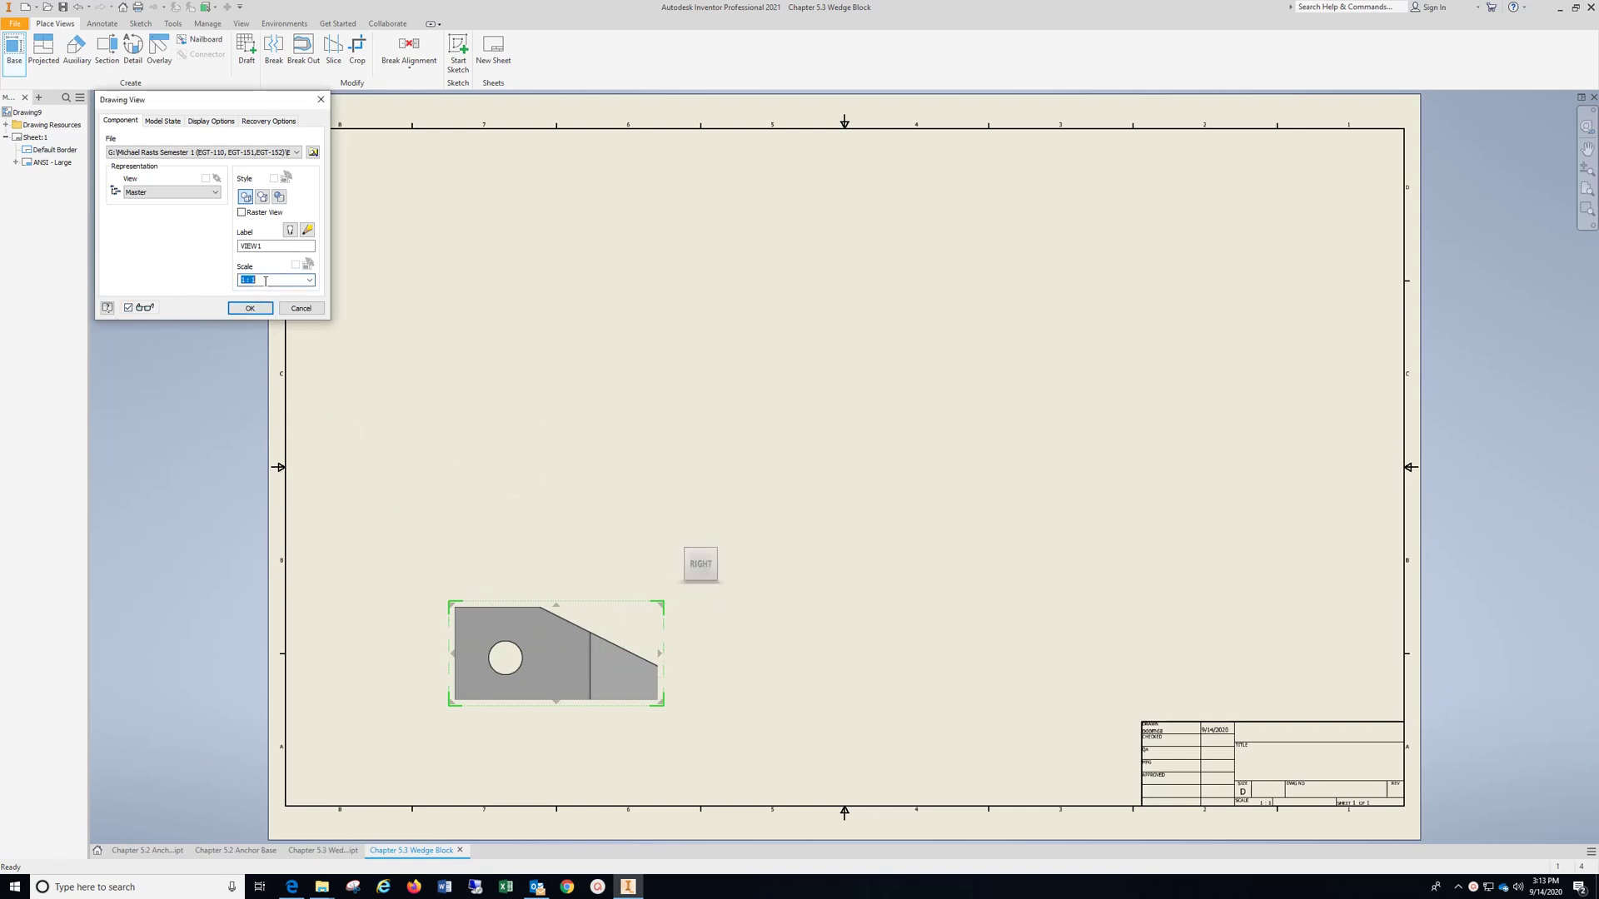
type("1.5")
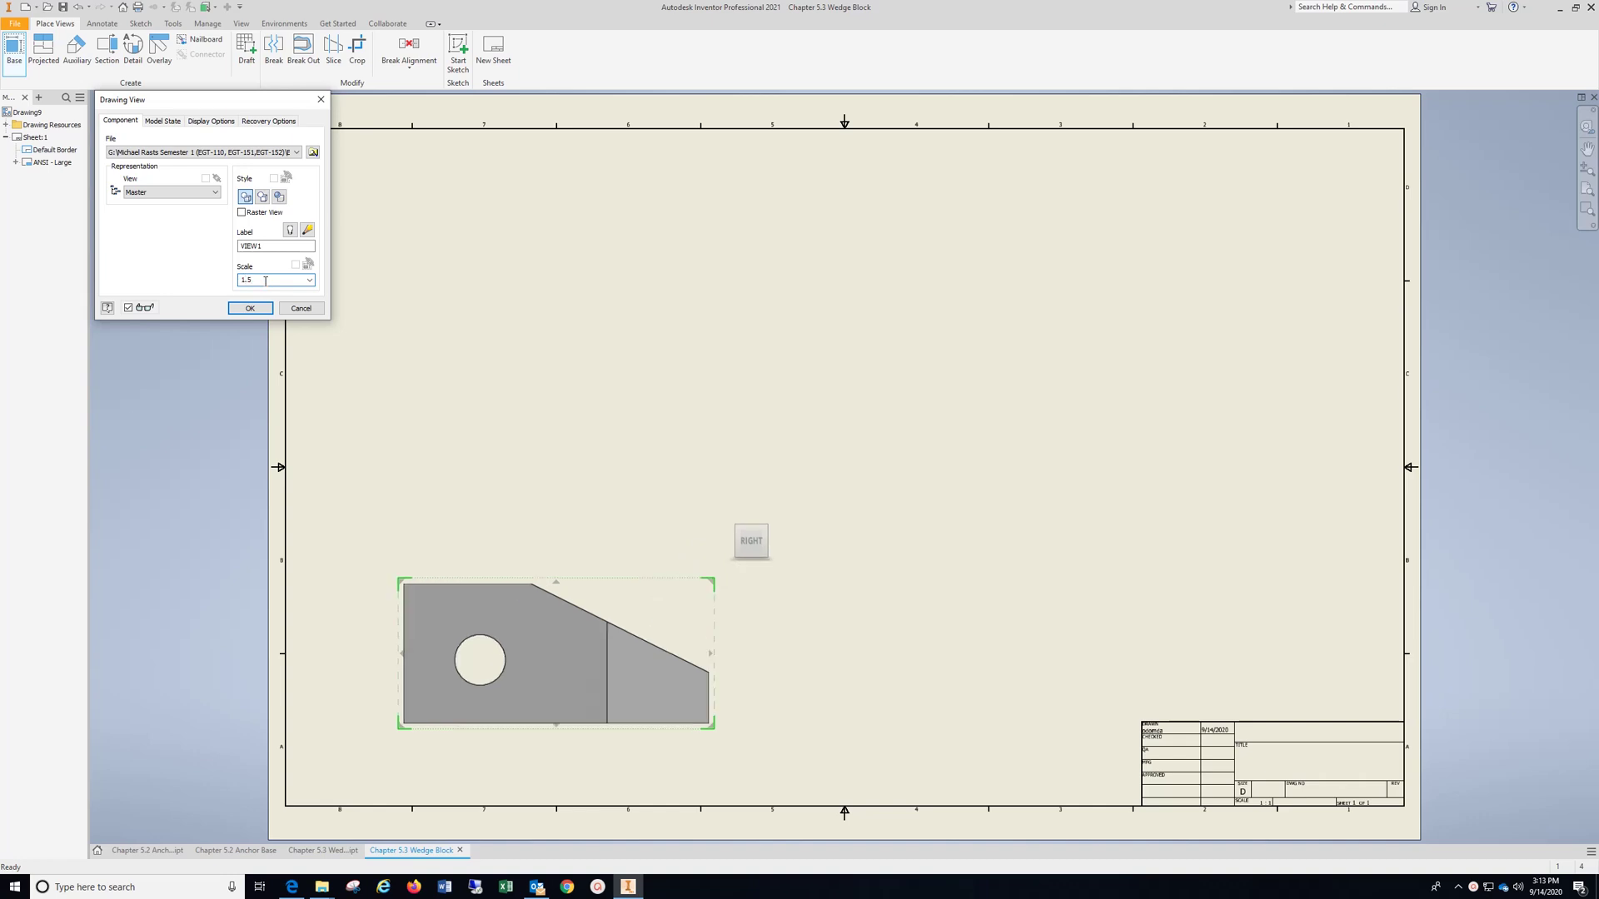
Place projected top, side and isometric views of the wedge block, then shift the base view slightly up and toward the side view.
left_click(536, 310)
left_click(965, 657)
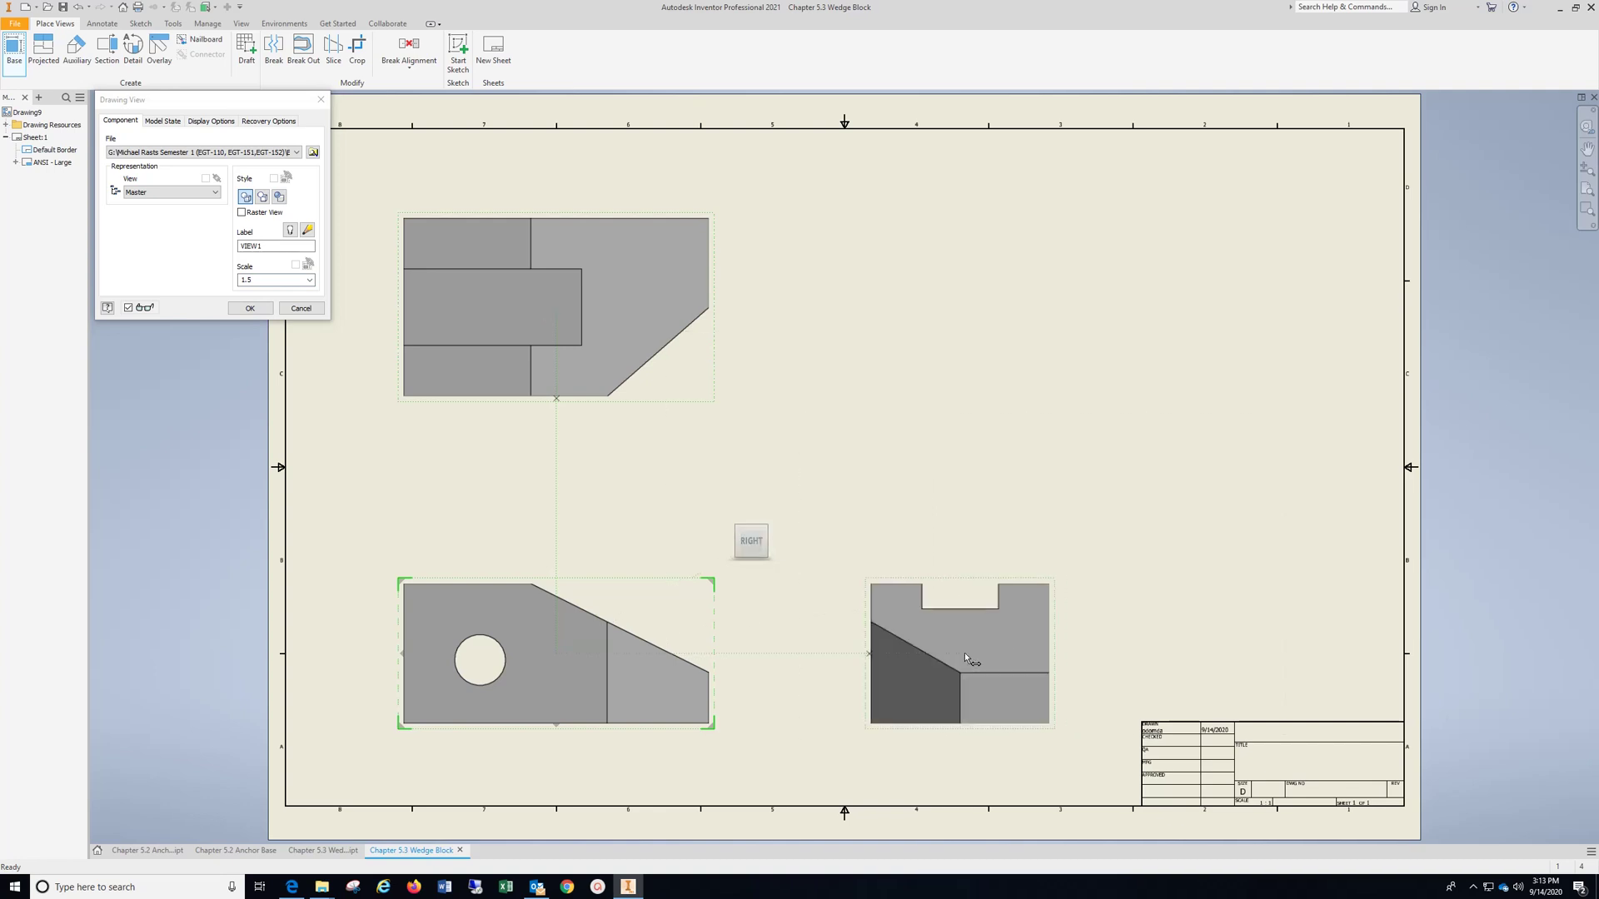
left_click(1223, 310)
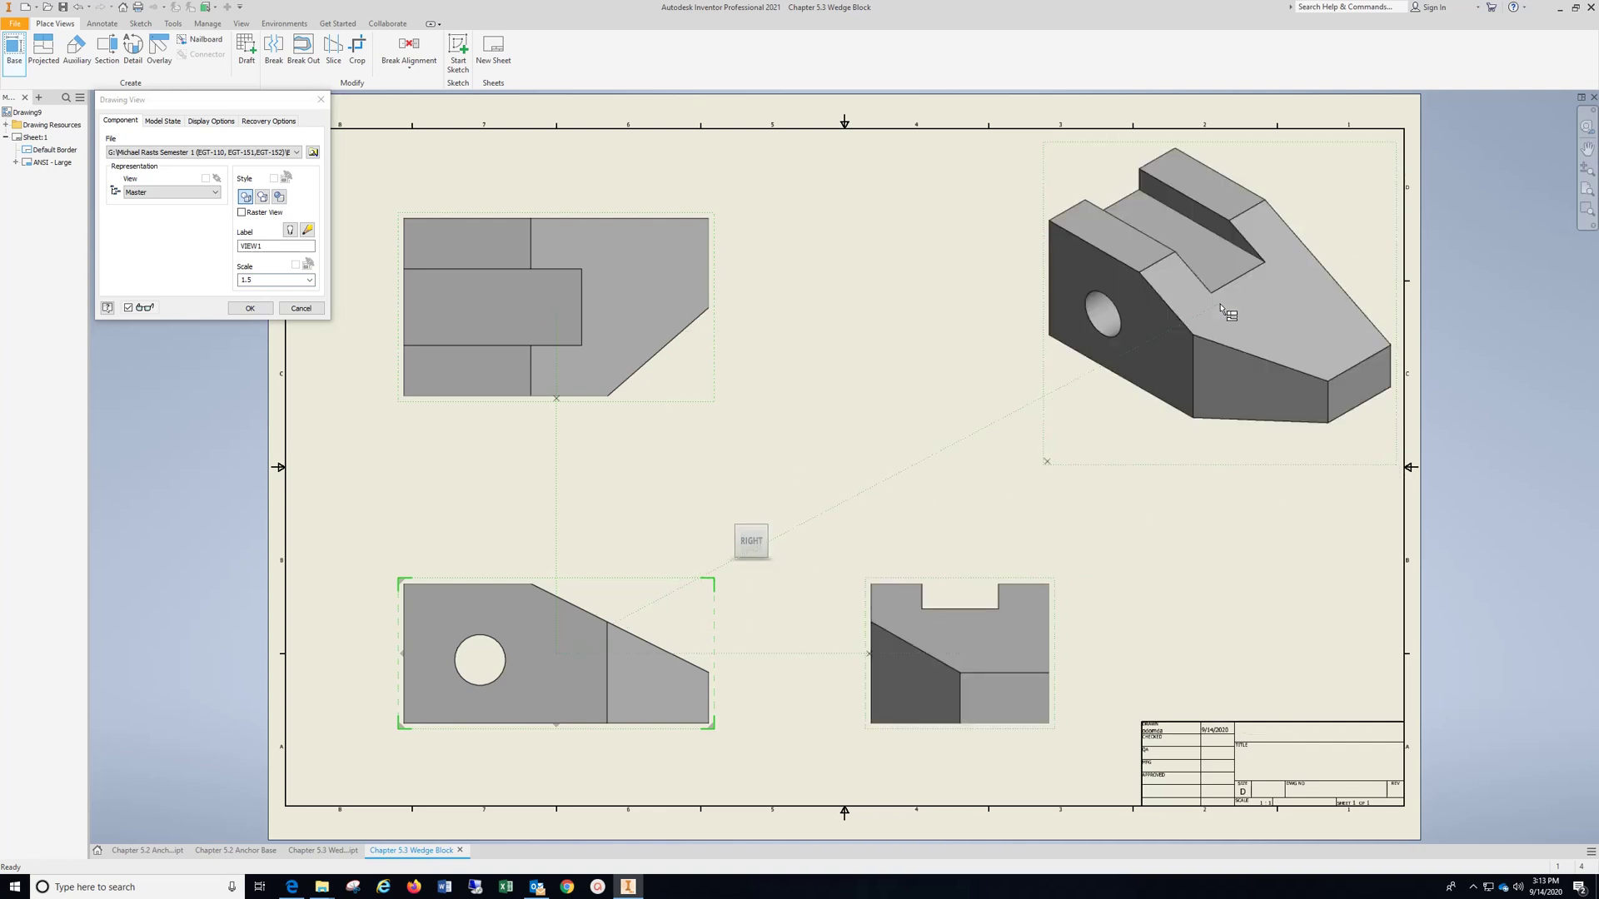
left_click(250, 308)
left_click_drag(688, 572, 747, 564)
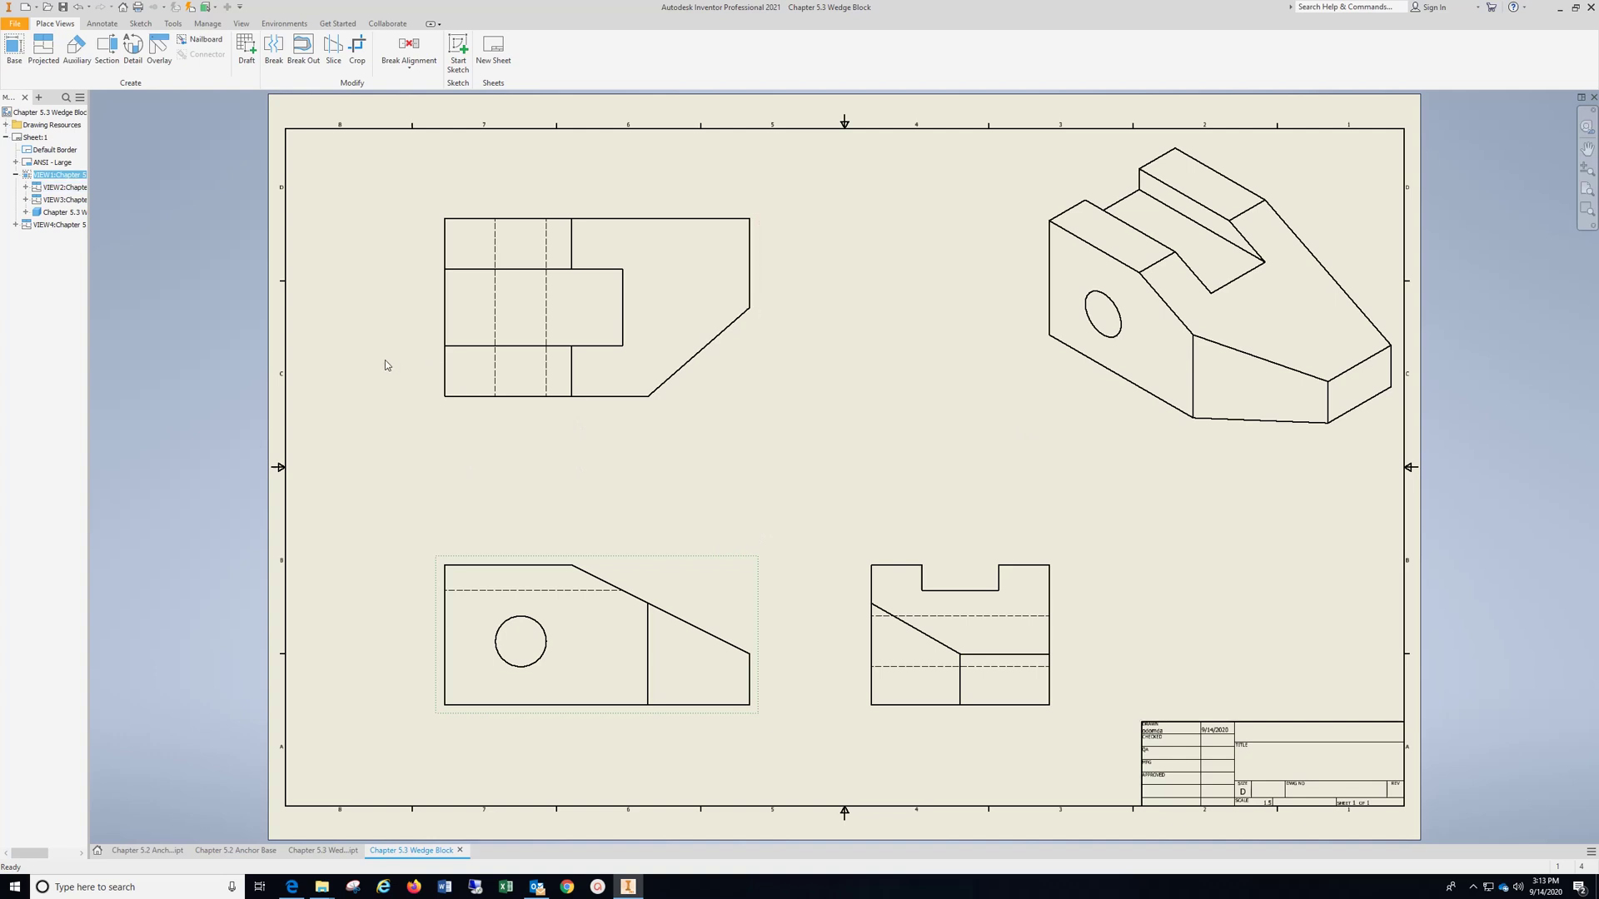
Add a center mark to the circular hole in the front view.
left_click(101, 24)
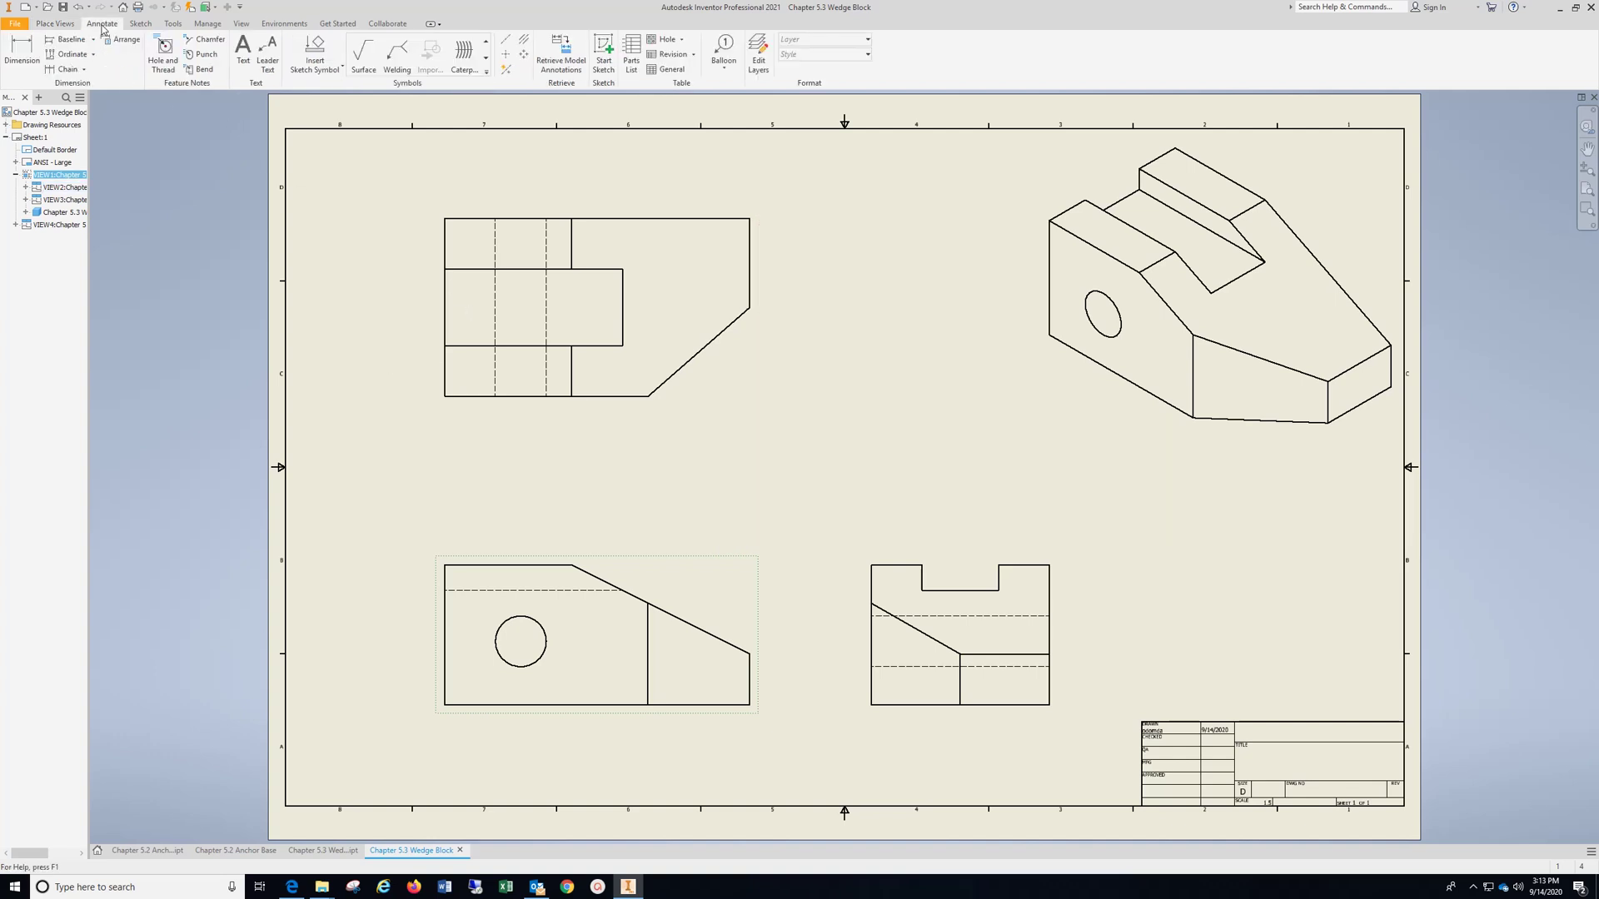
left_click(505, 54)
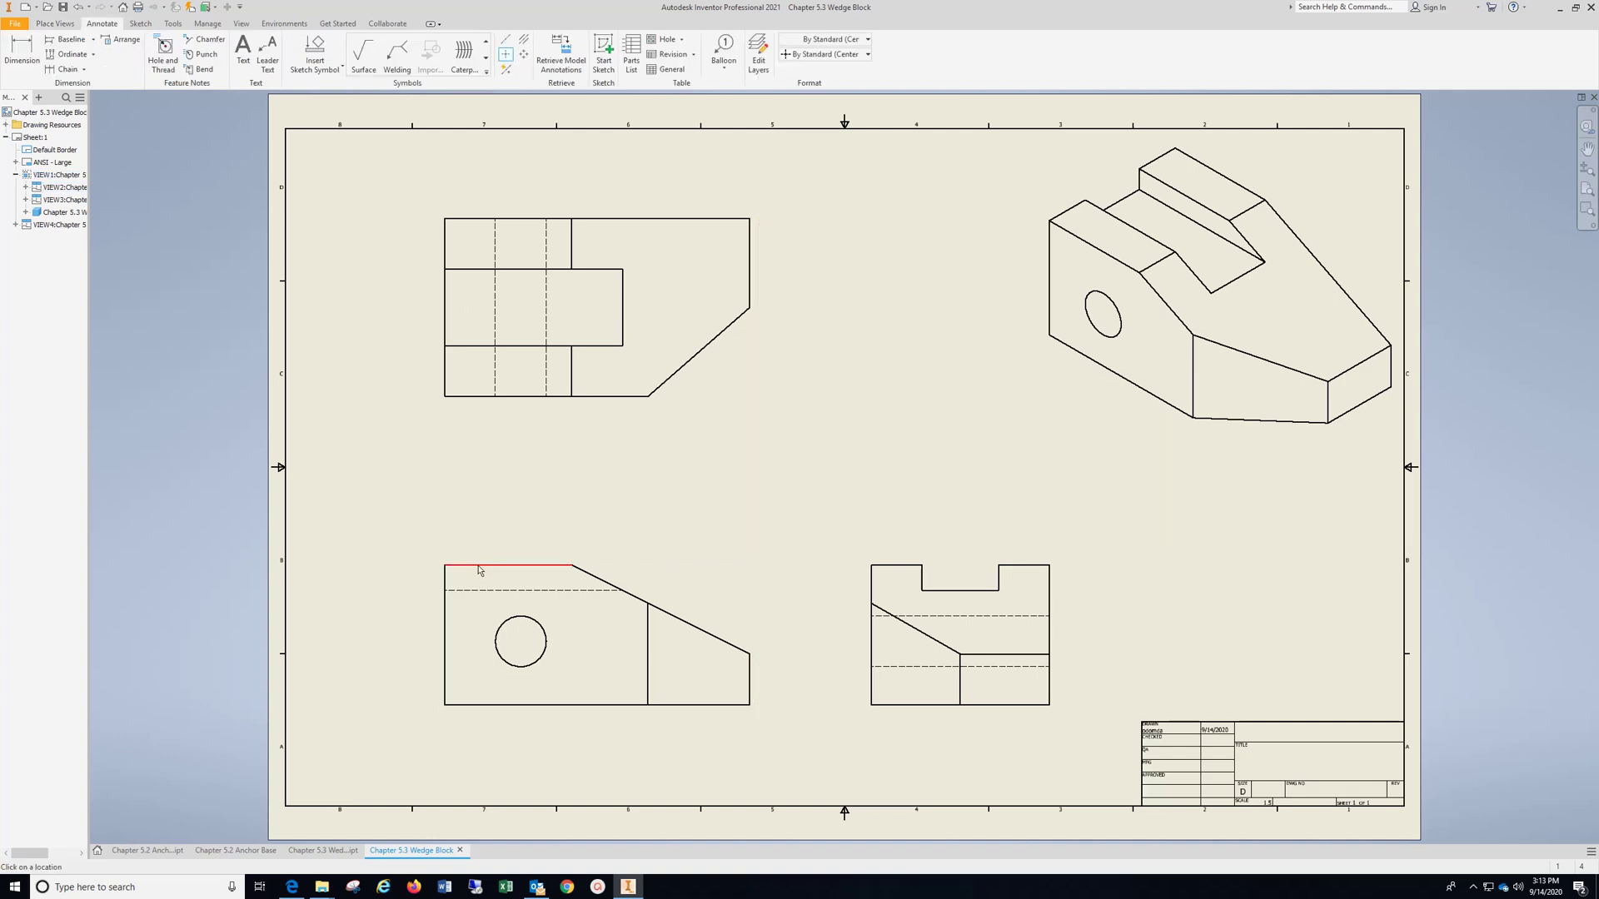
left_click(511, 616)
Add bisecting centerlines between the hole's hidden lines in the top and side views.
left_click(524, 39)
left_click(495, 317)
left_click(917, 666)
left_click(924, 615)
Dimension the hole center in the front view vertically from the bottom edge and horizontally from the left edge.
left_click(40, 60)
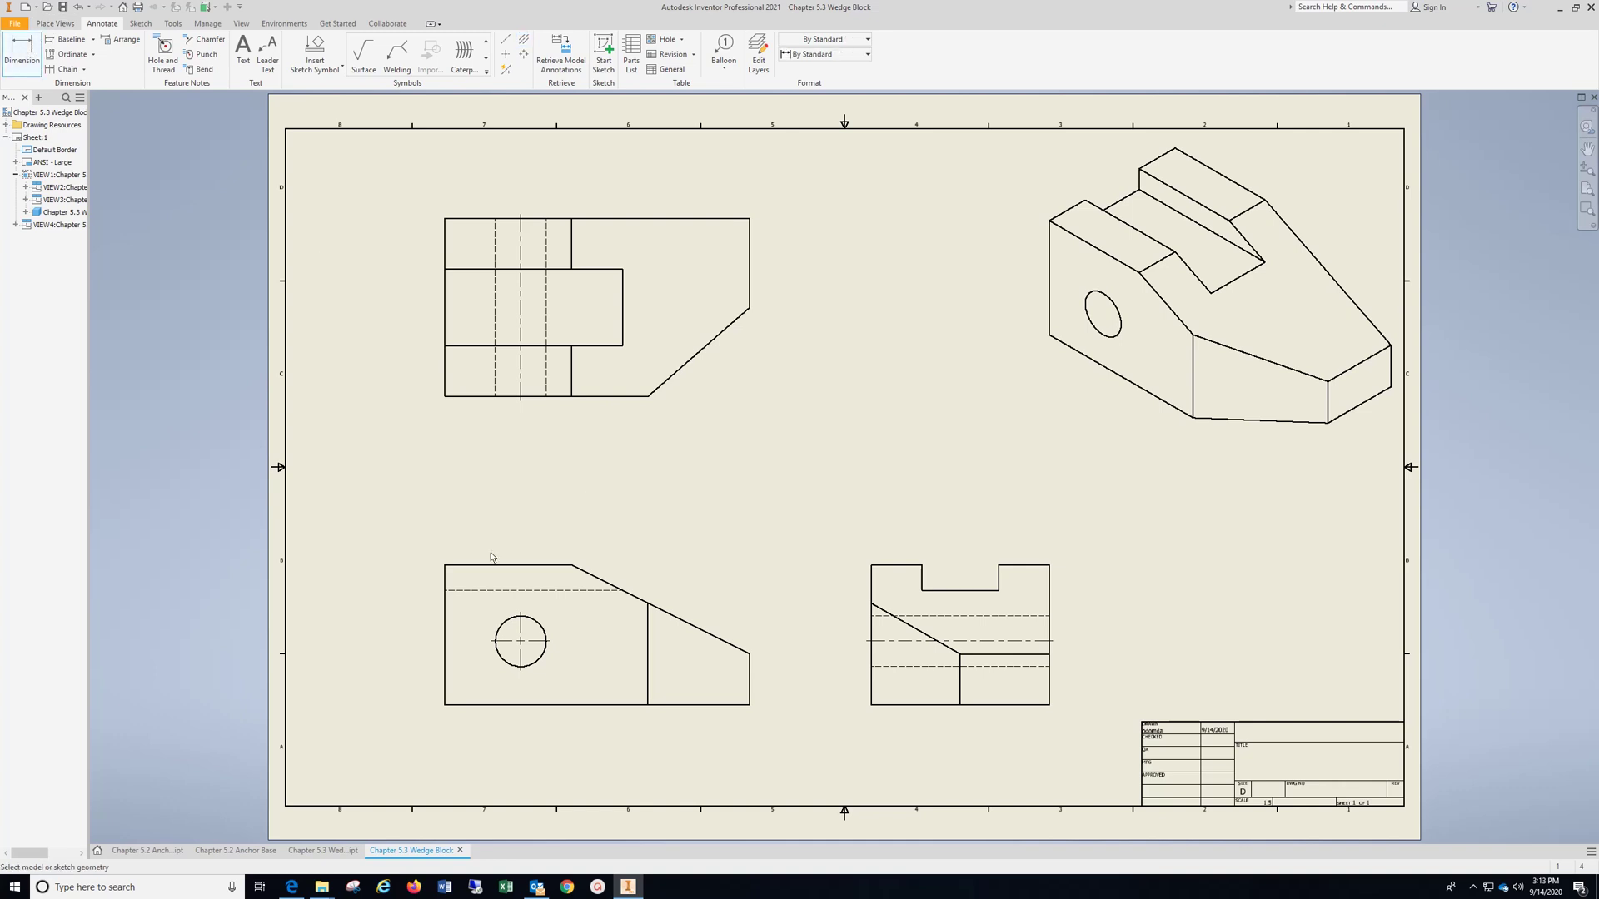
left_click(509, 704)
left_click(503, 642)
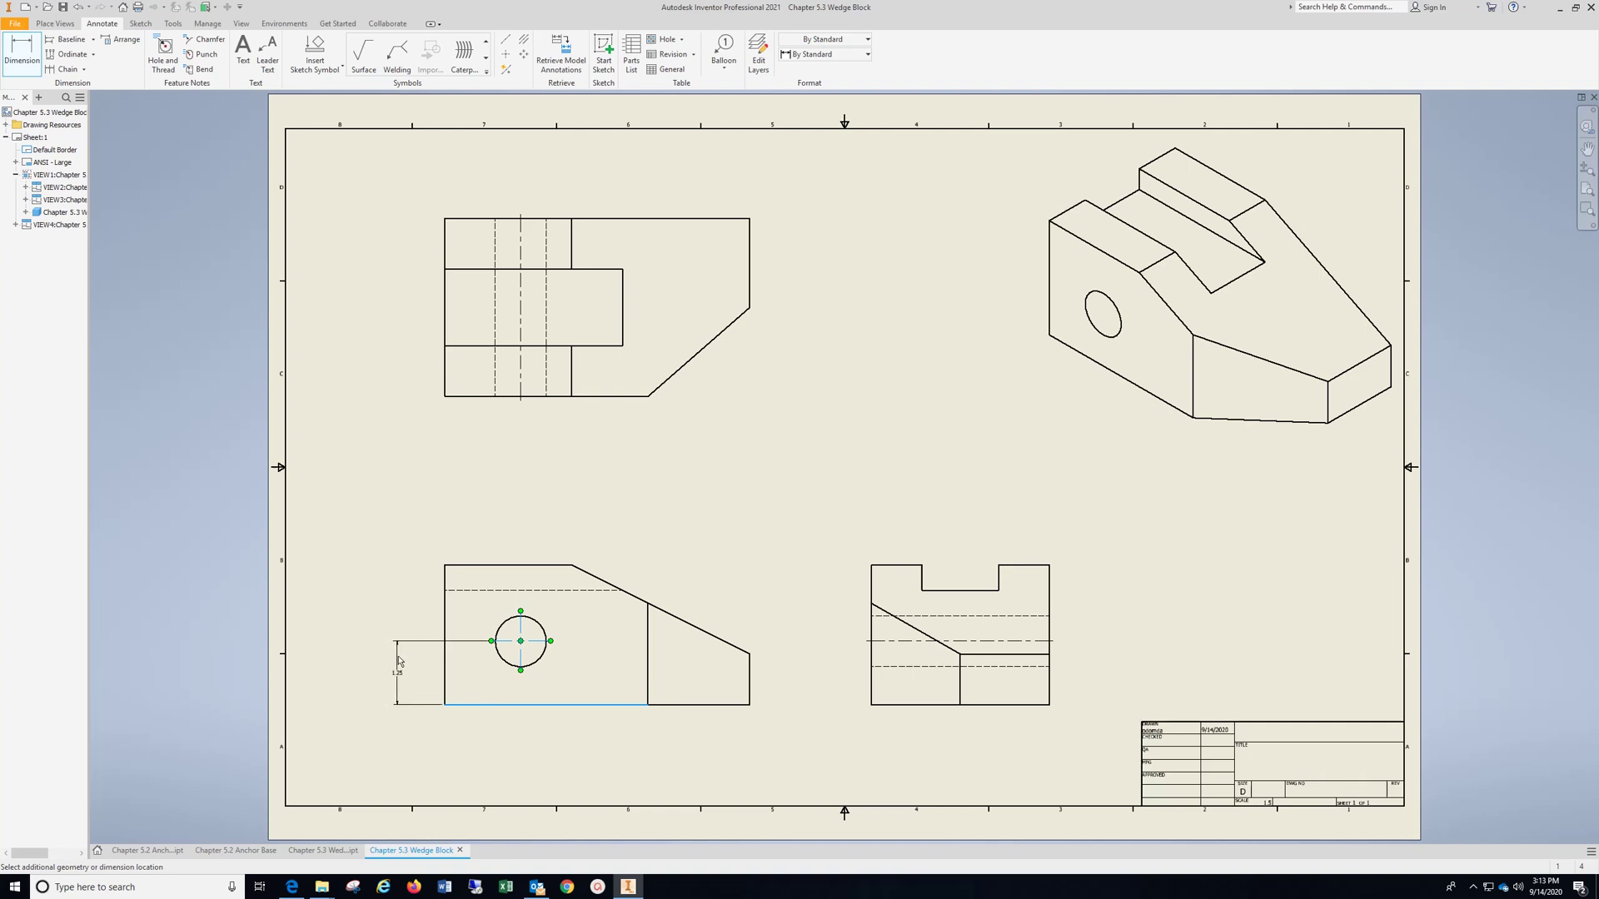
left_click(418, 662)
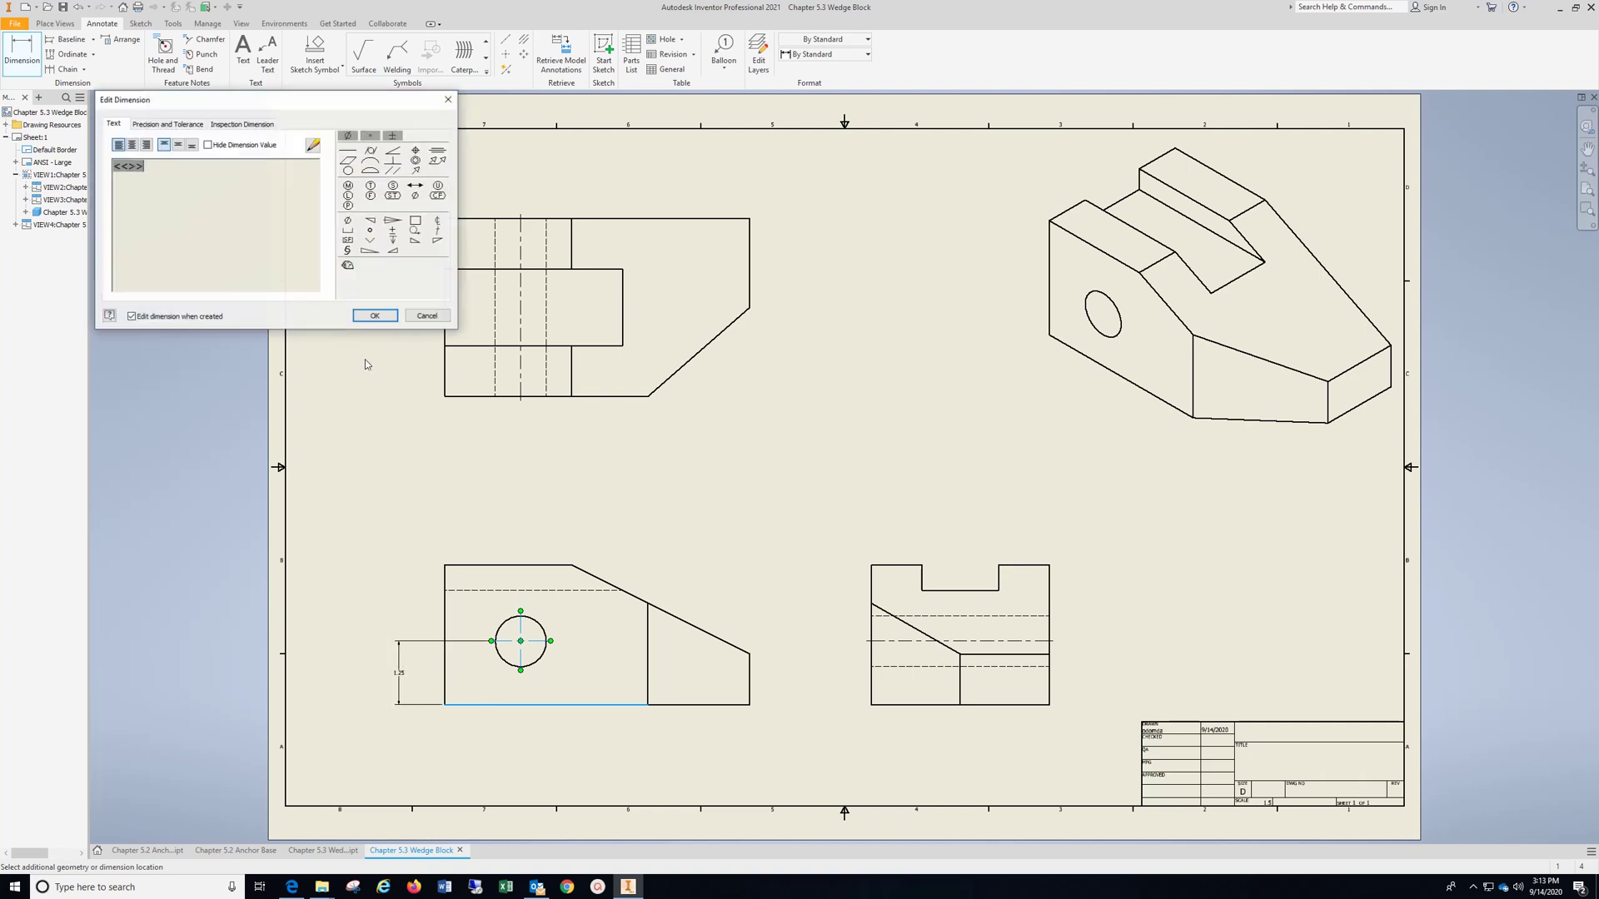
left_click(377, 317)
left_click(445, 677)
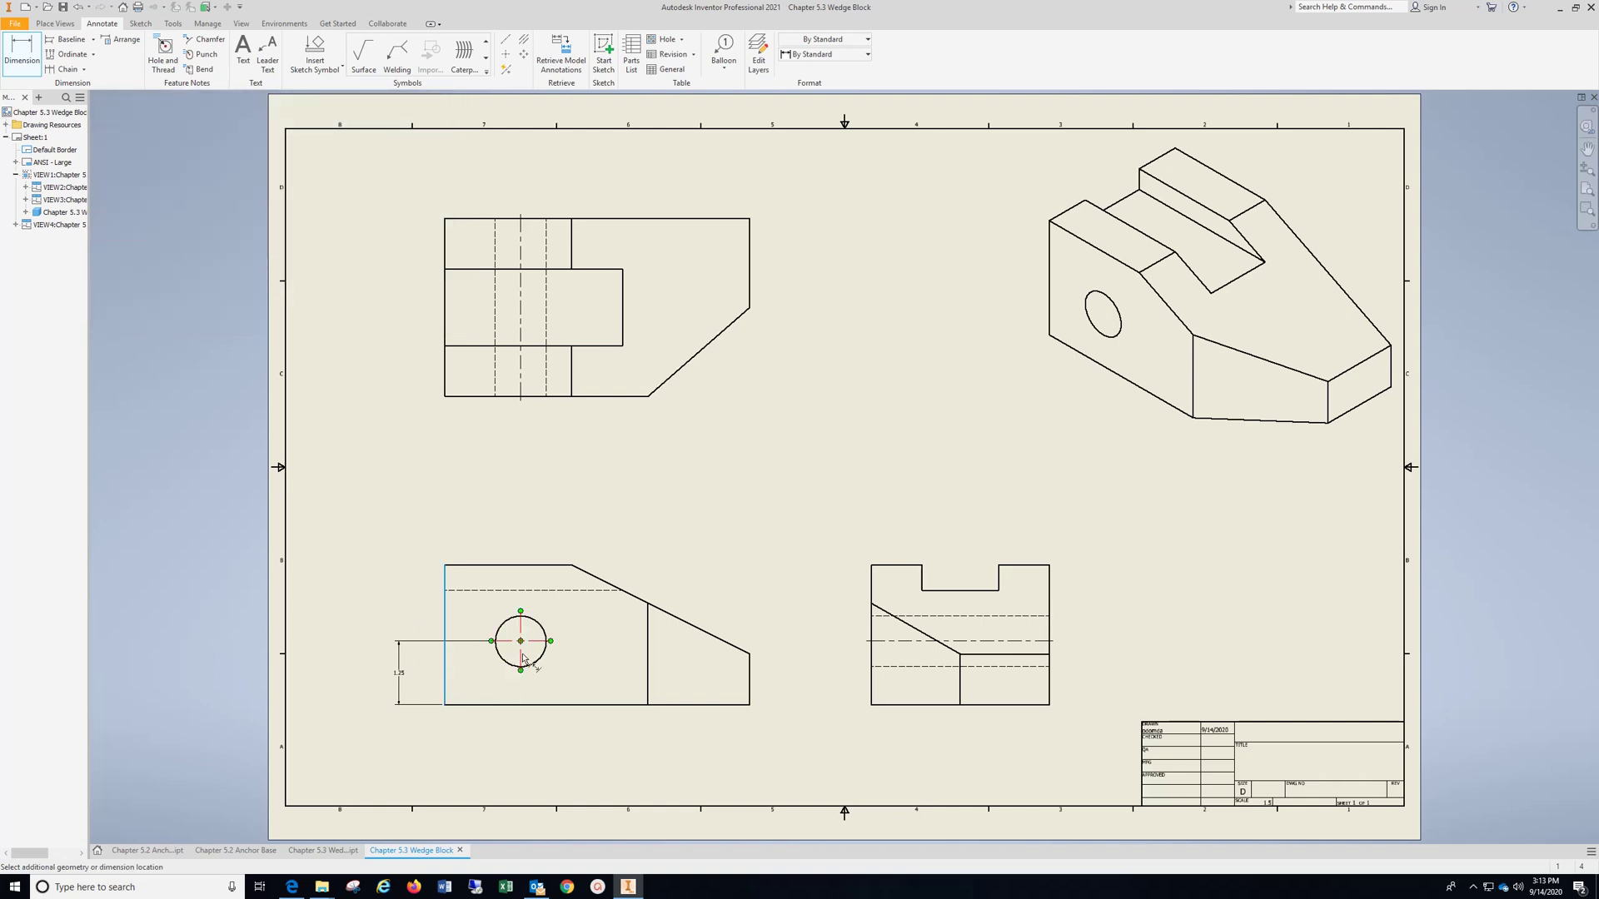
left_click(521, 655)
left_click(511, 744)
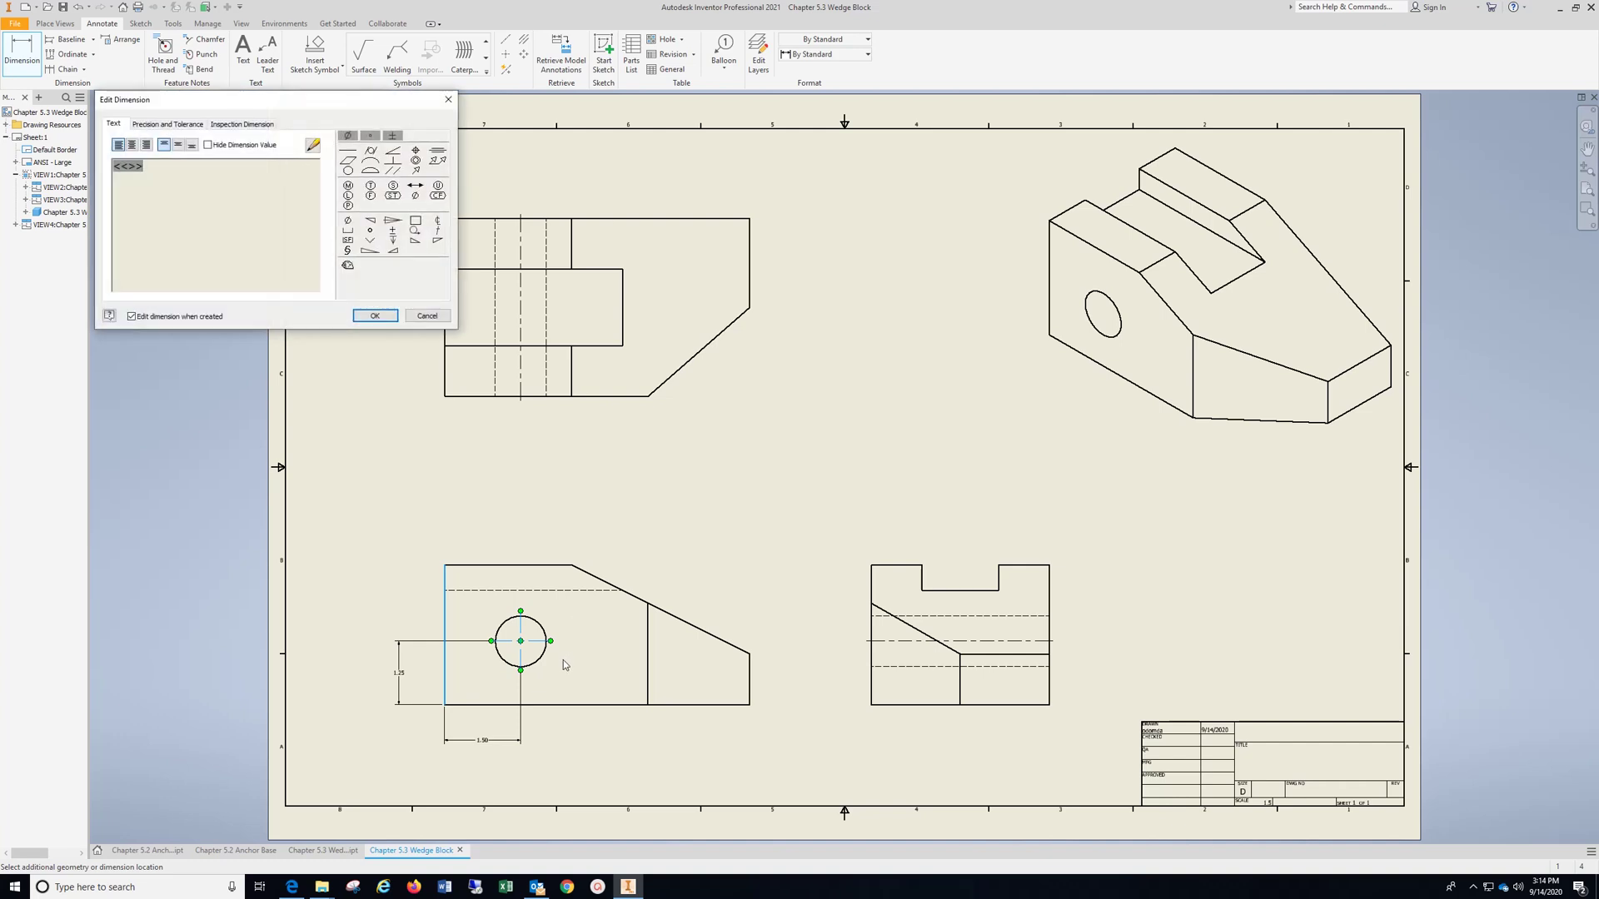
left_click(377, 315)
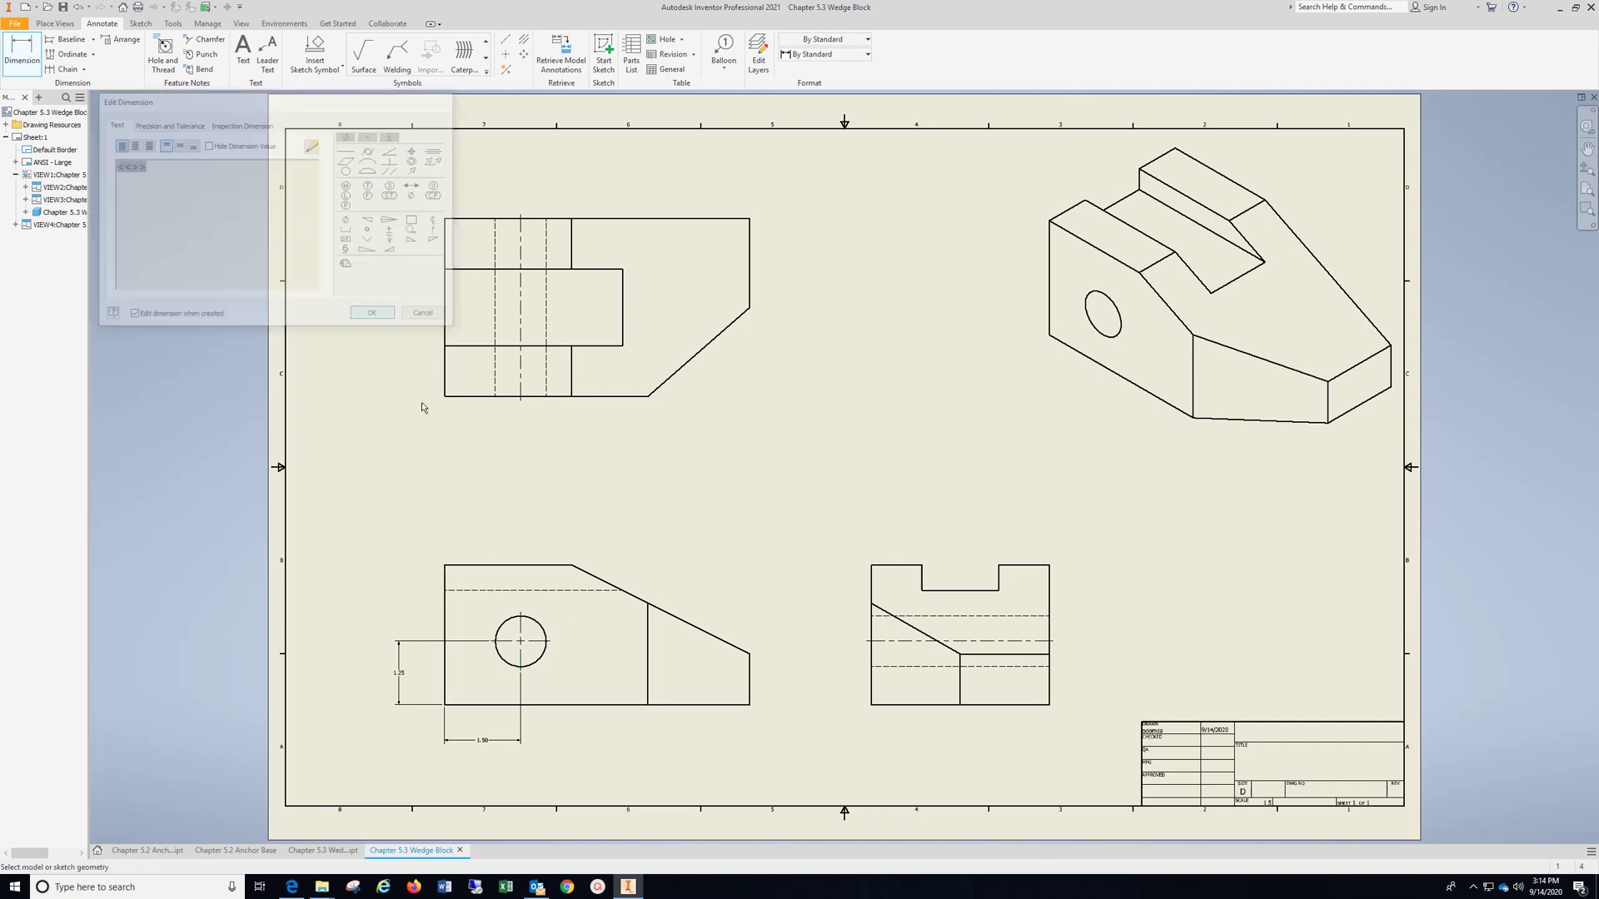
Dimension the hole's diameter in the front view, placing the value just below the circle.
left_click(537, 666)
left_click(543, 684)
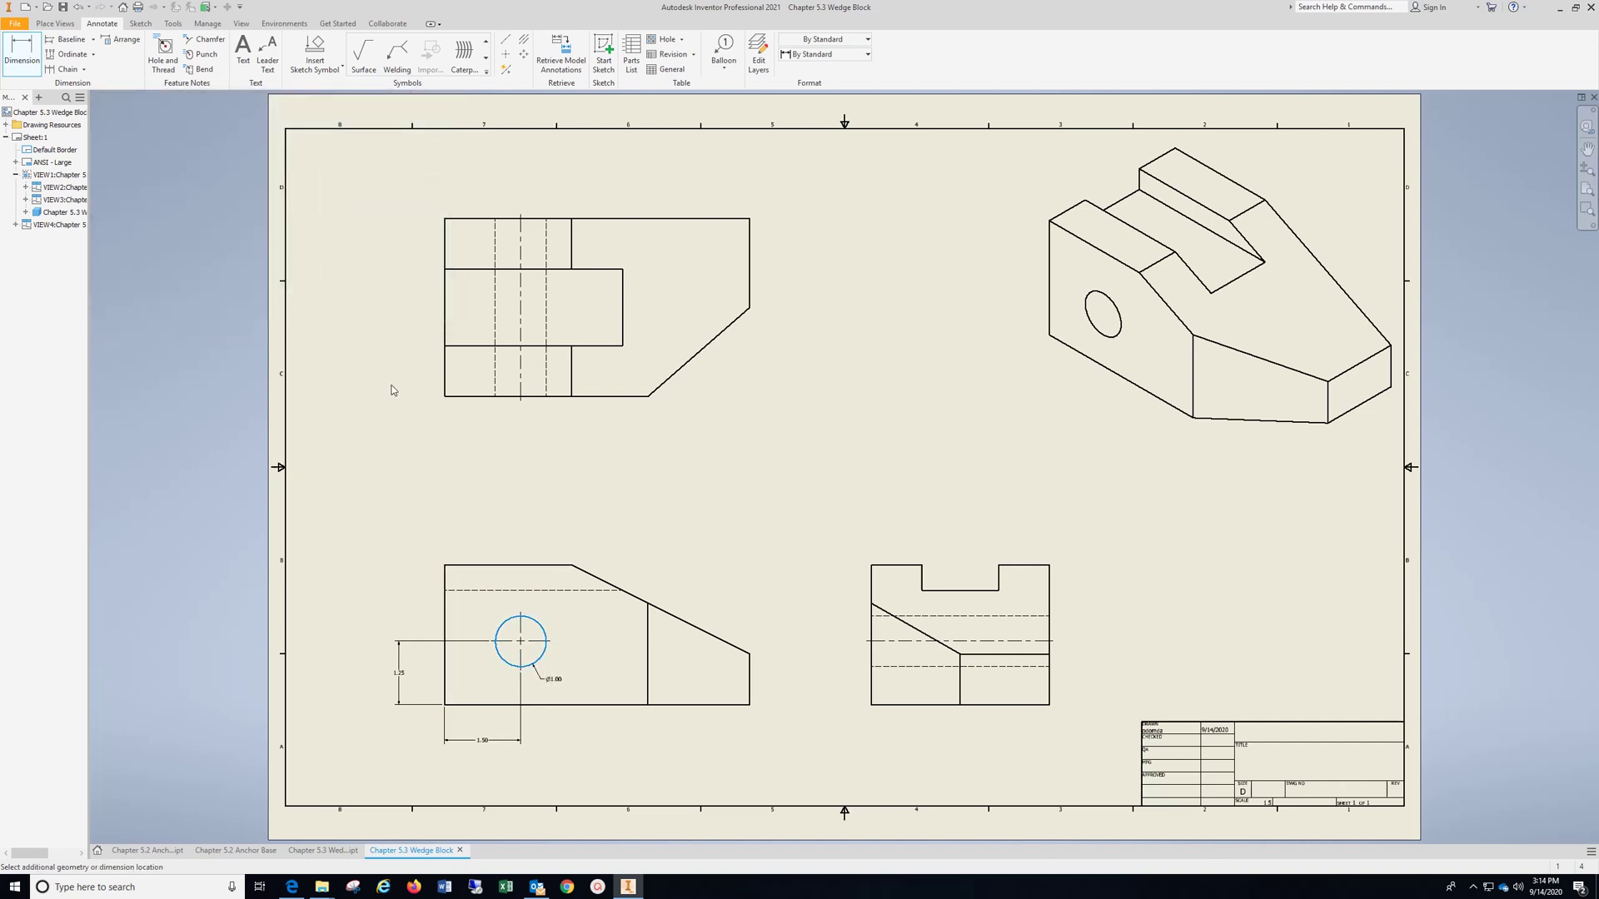
left_click(376, 315)
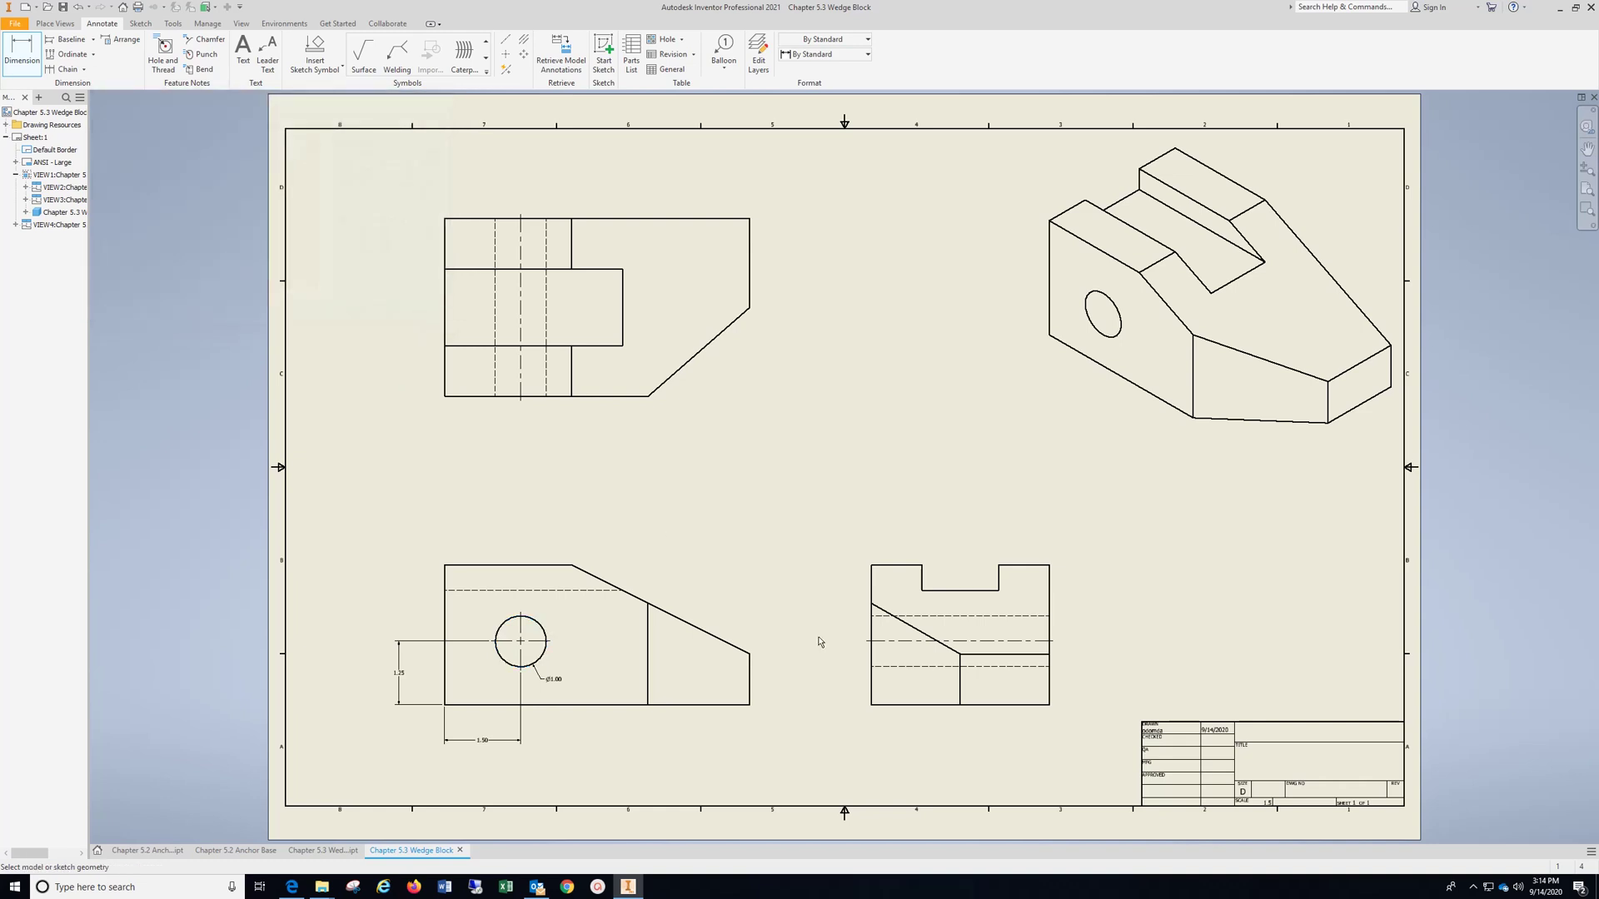
Dimension the block's overall height between the bottom and top edges of the side view.
left_click(1017, 705)
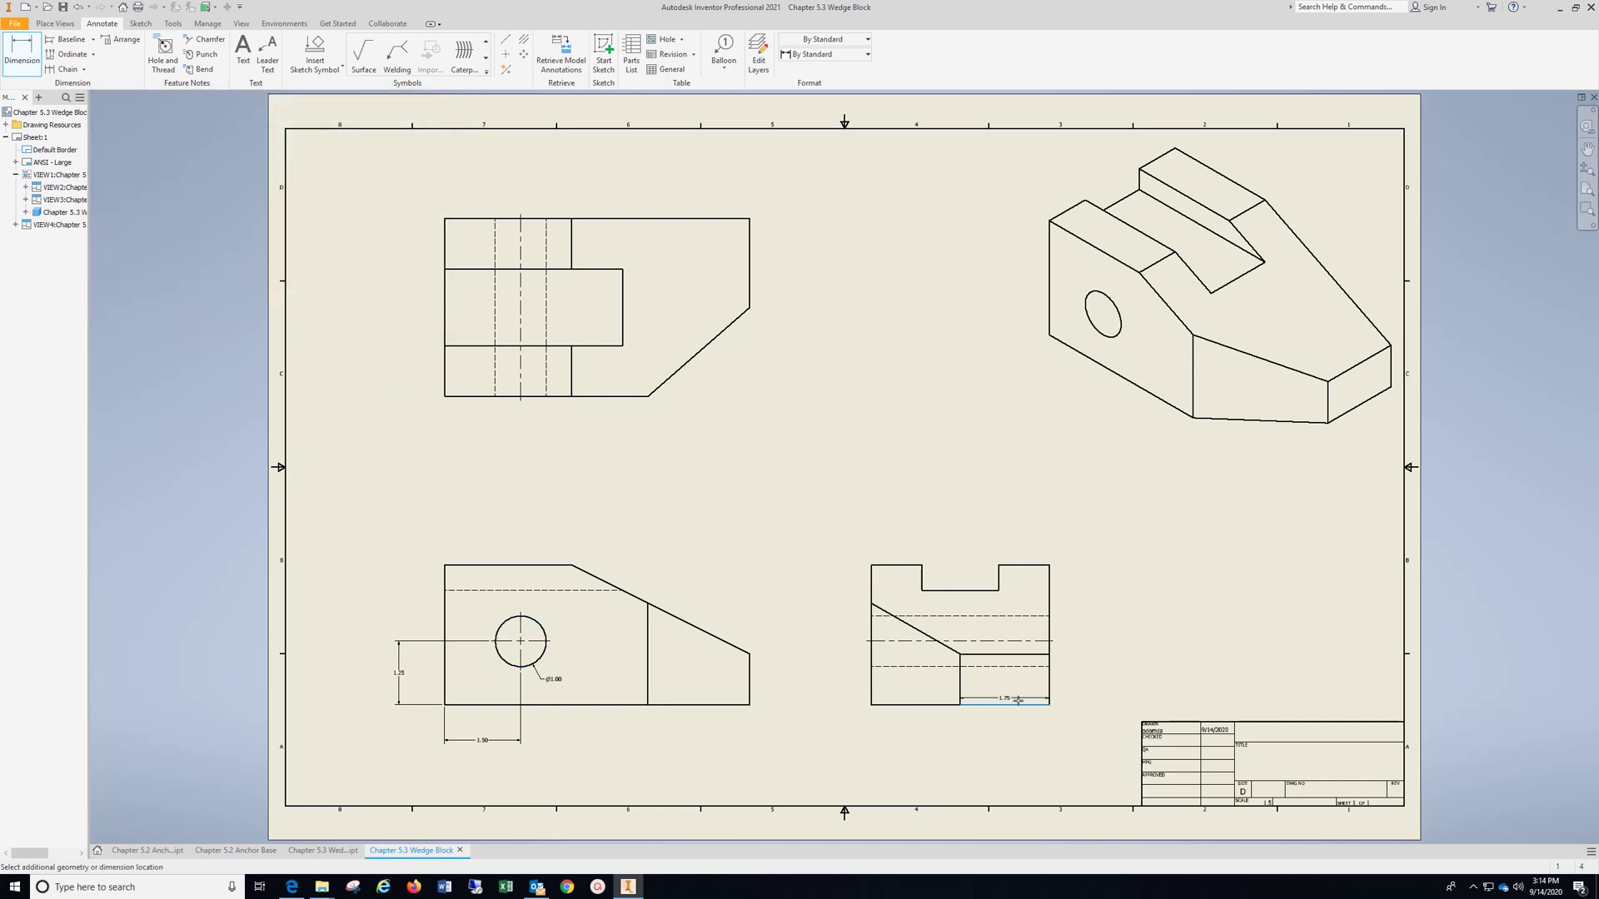
left_click(1026, 566)
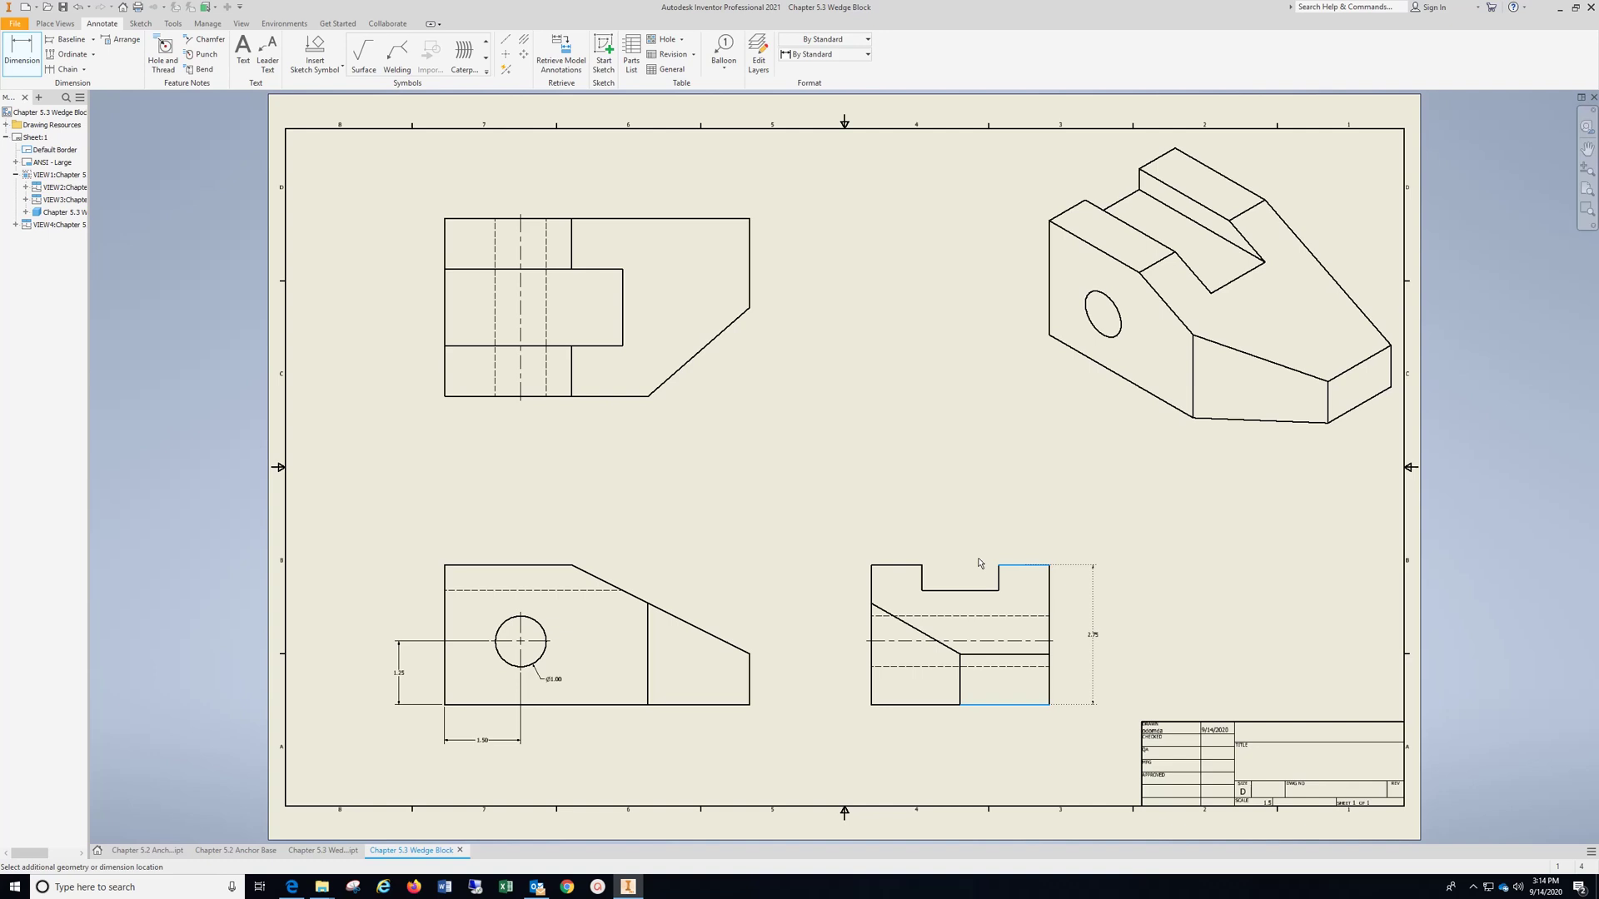
left_click(1093, 598)
left_click(376, 315)
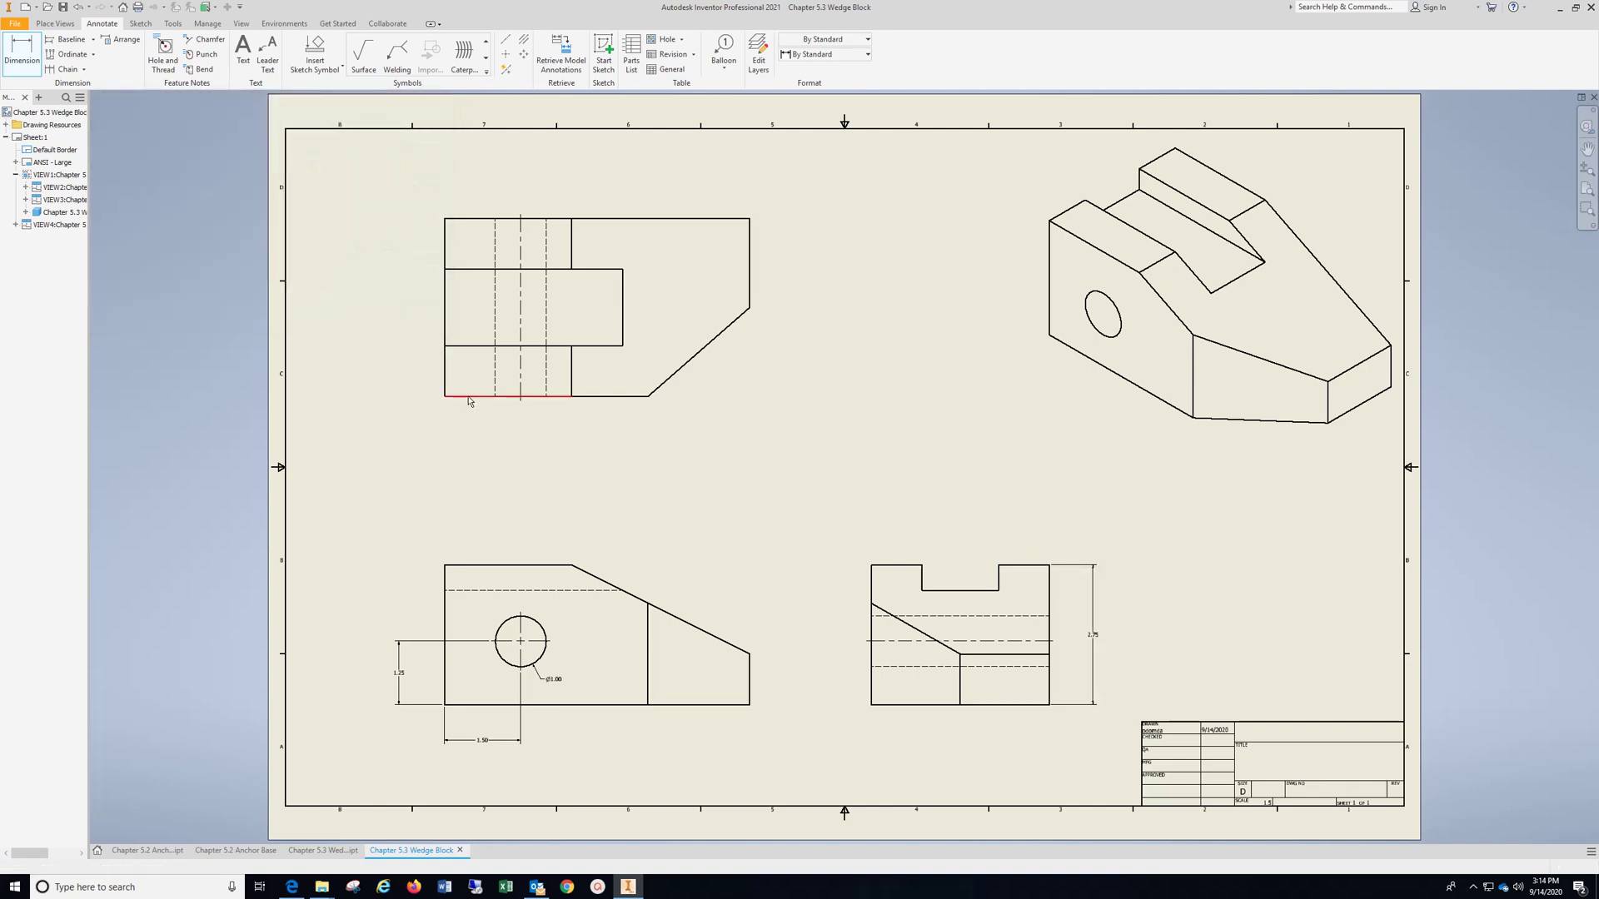
Dimension the block's overall depth and the angle between the bottom edge and the angled corner cut in the top view.
left_click(466, 396)
left_click(475, 219)
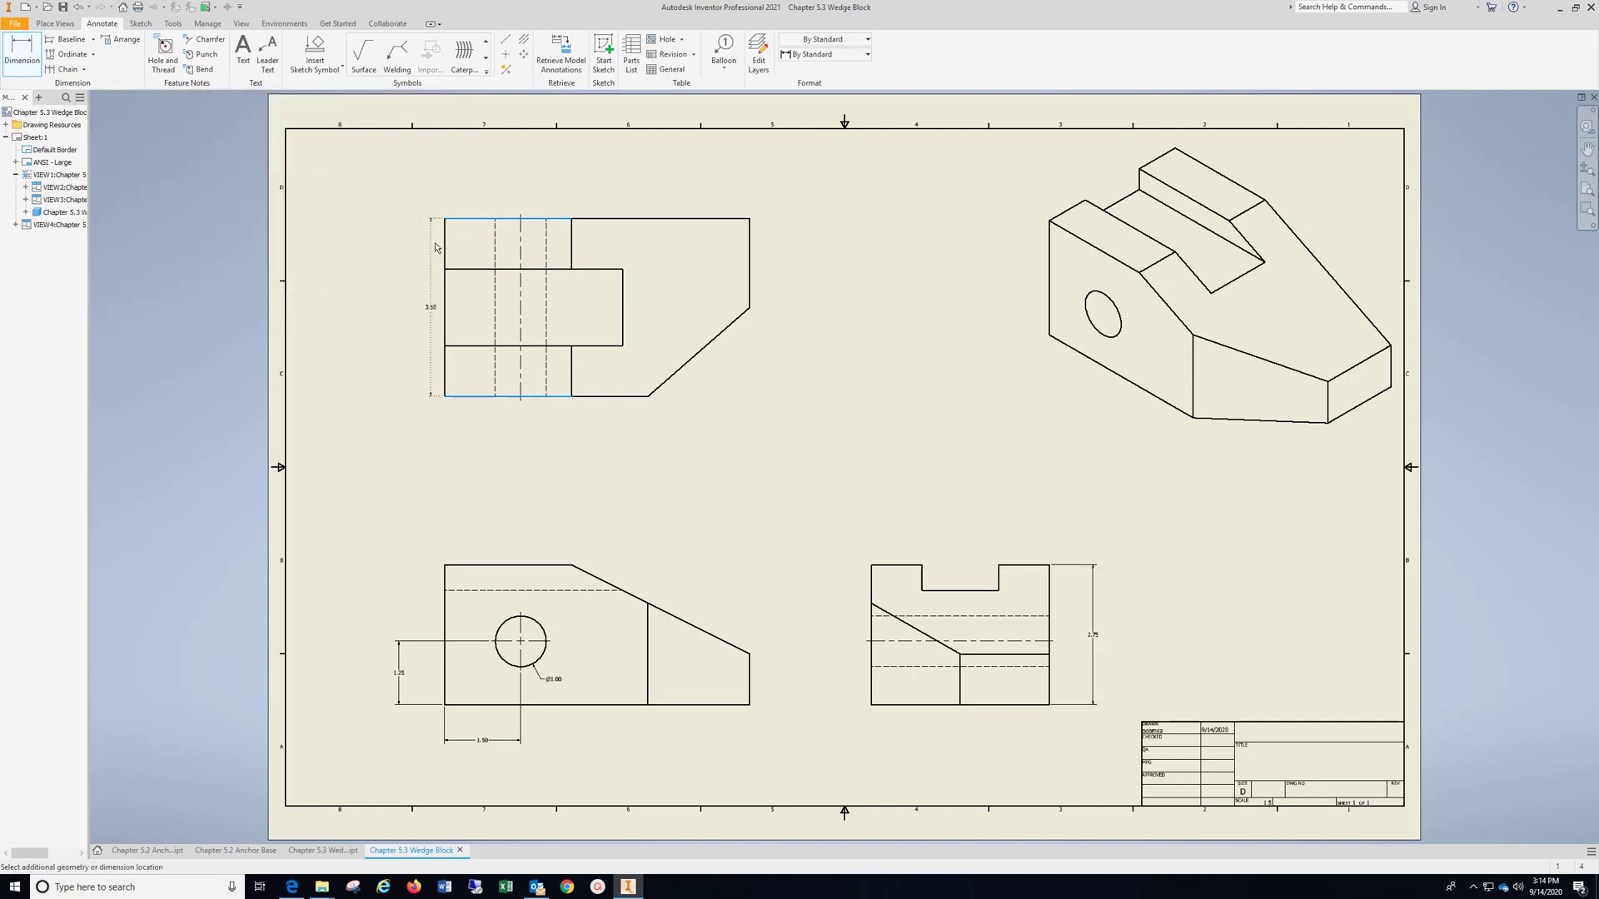
left_click(376, 277)
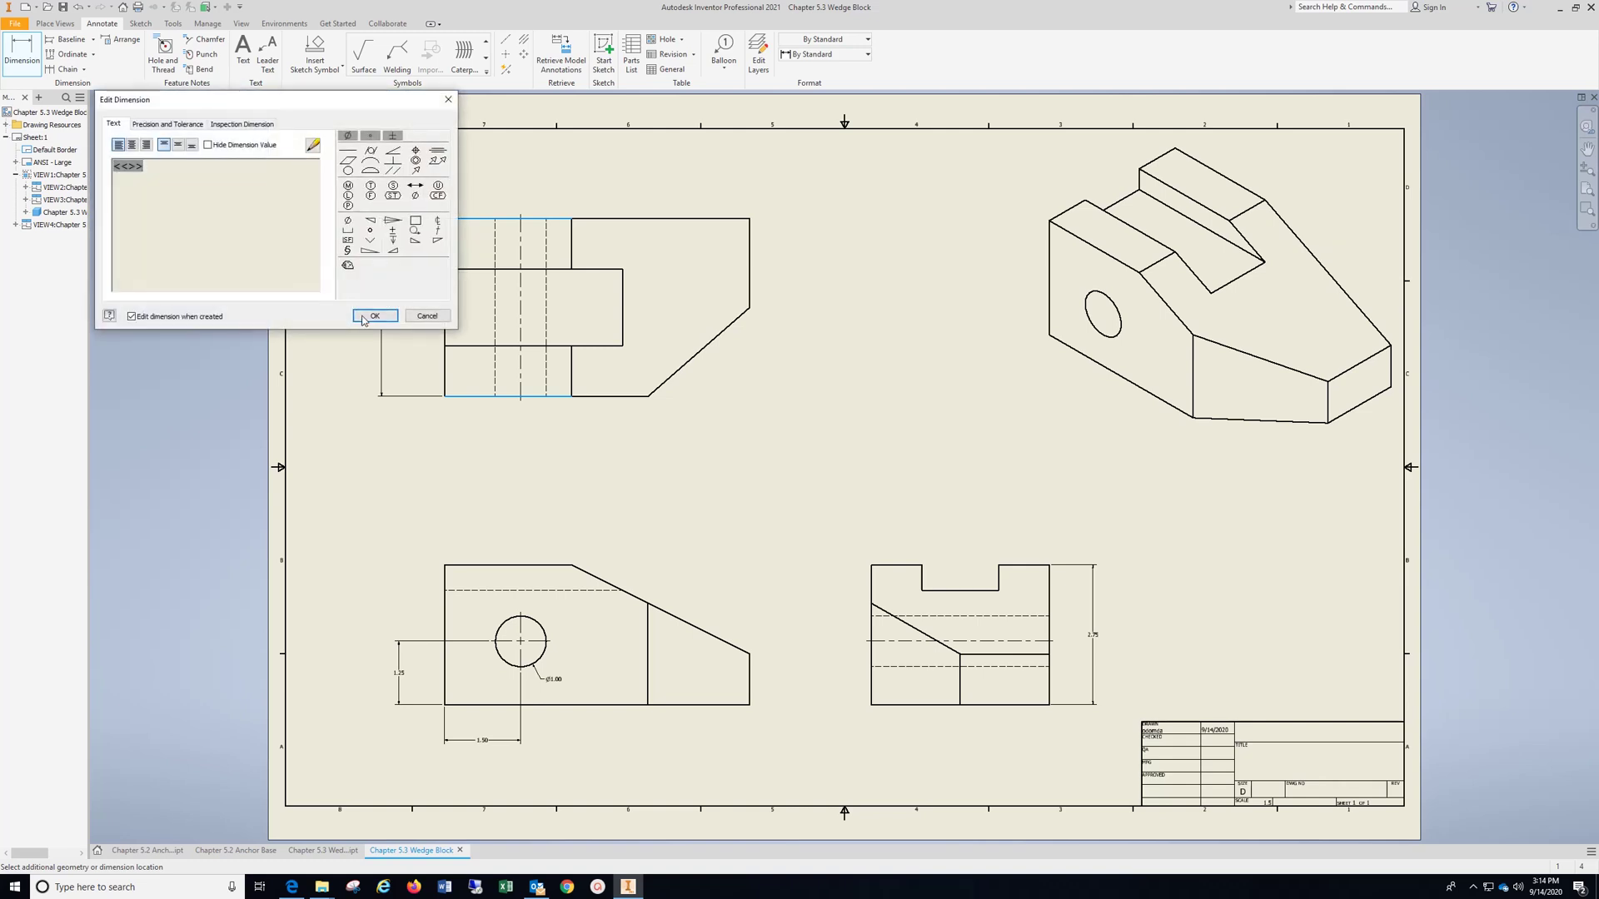
left_click(376, 315)
left_click(638, 399)
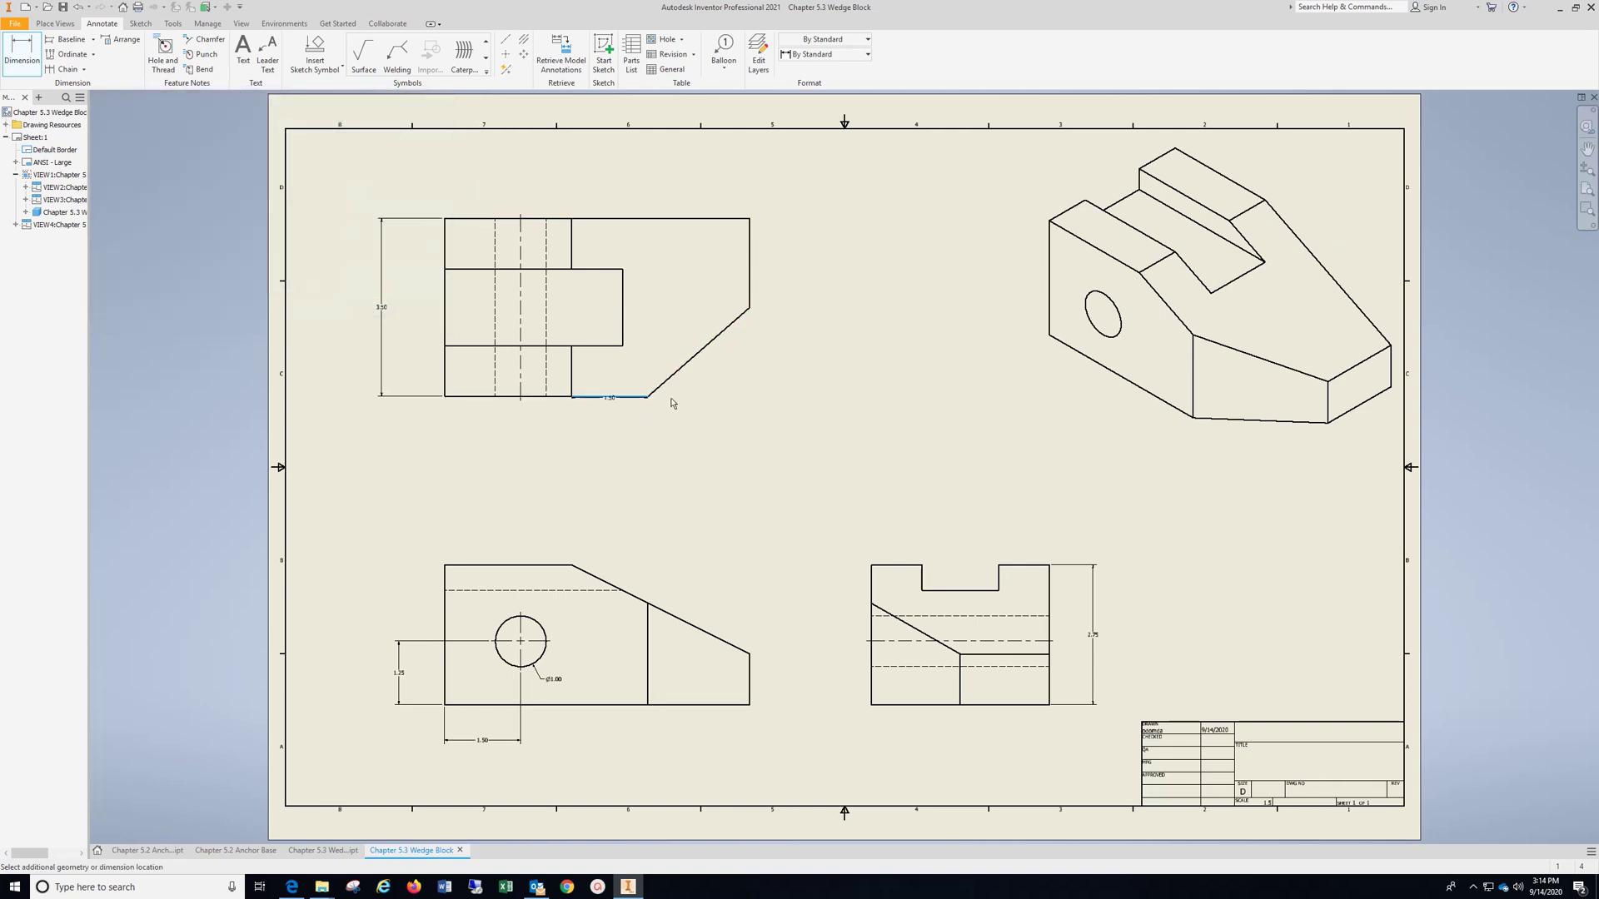
left_click(668, 378)
left_click(700, 382)
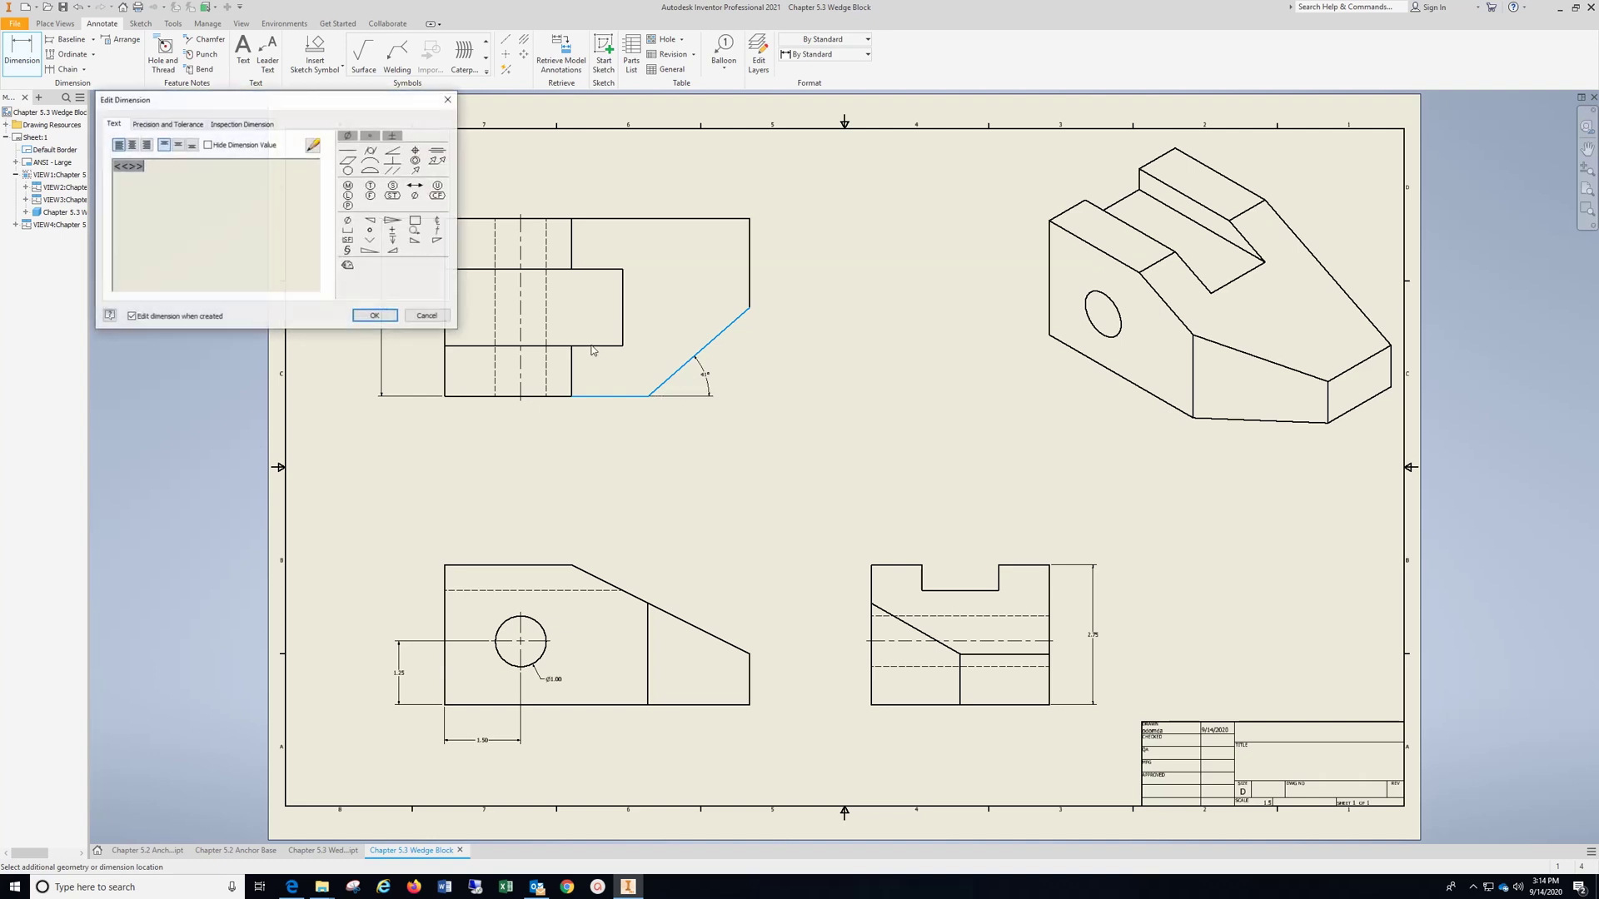
left_click(377, 315)
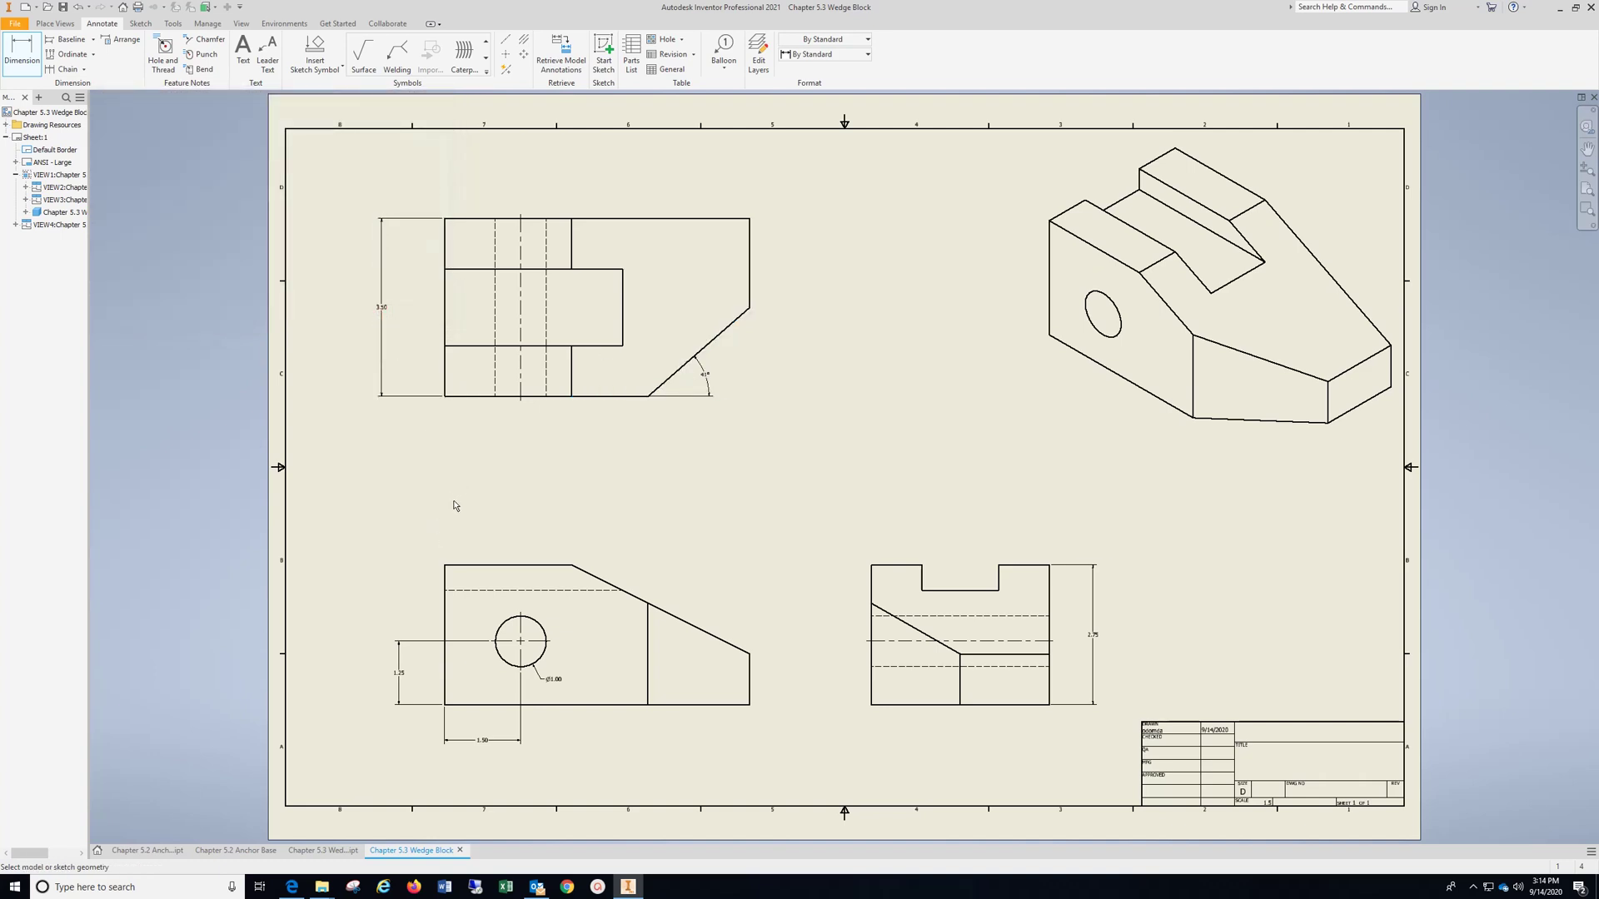
Dimension the front view's flat top edge length and the angle between that edge and the sloped edge.
left_click(533, 565)
left_click(571, 568)
left_click(563, 540)
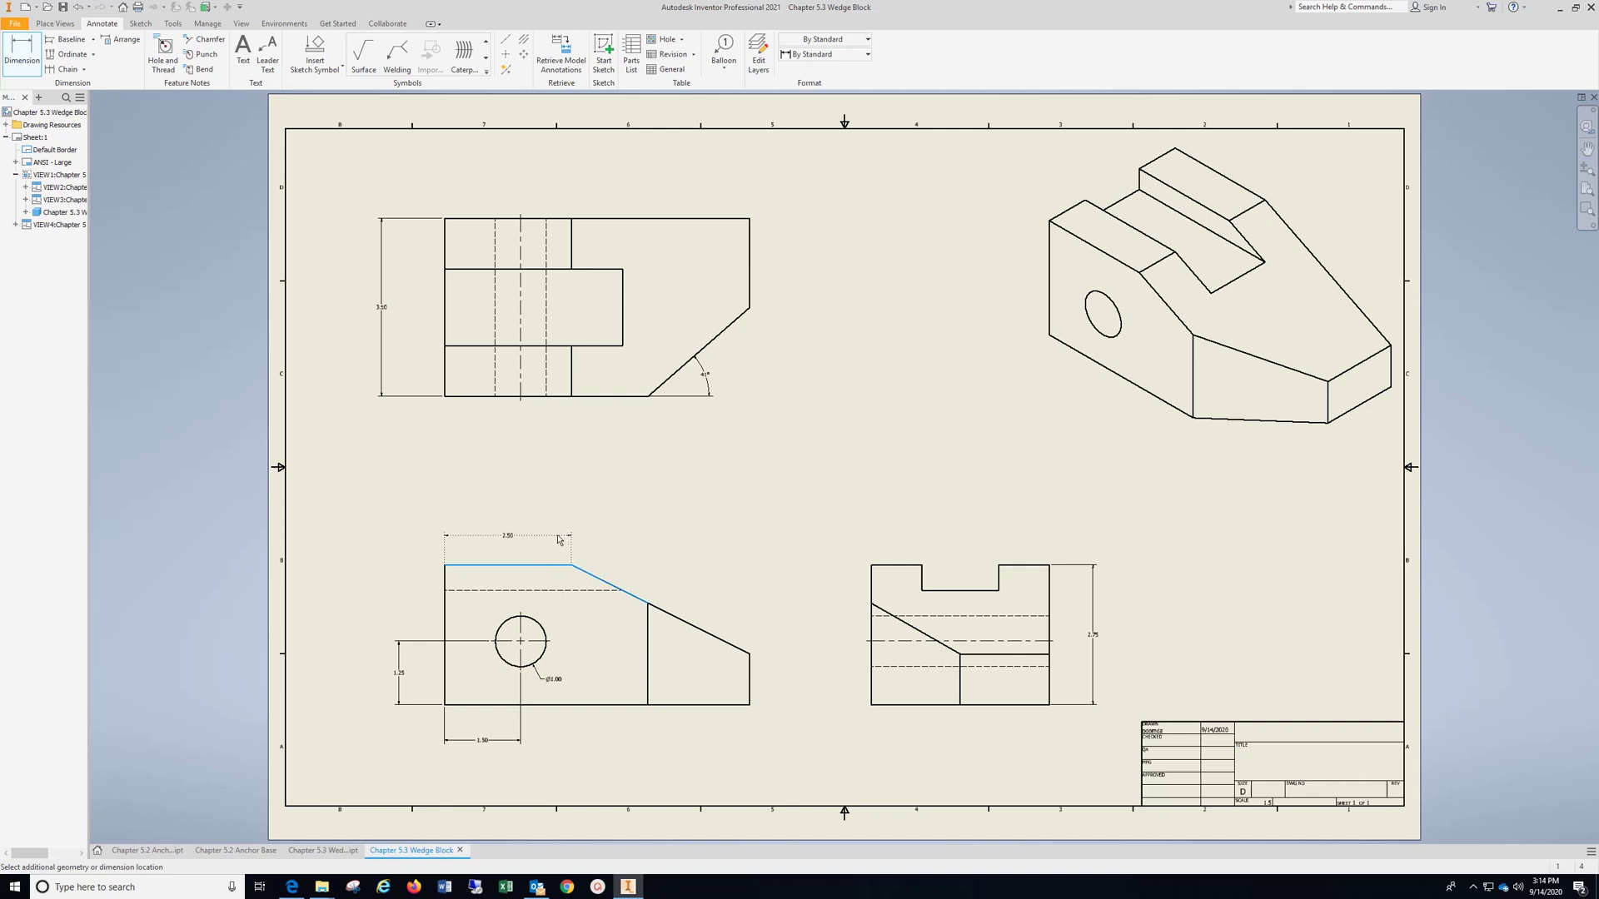
left_click(375, 316)
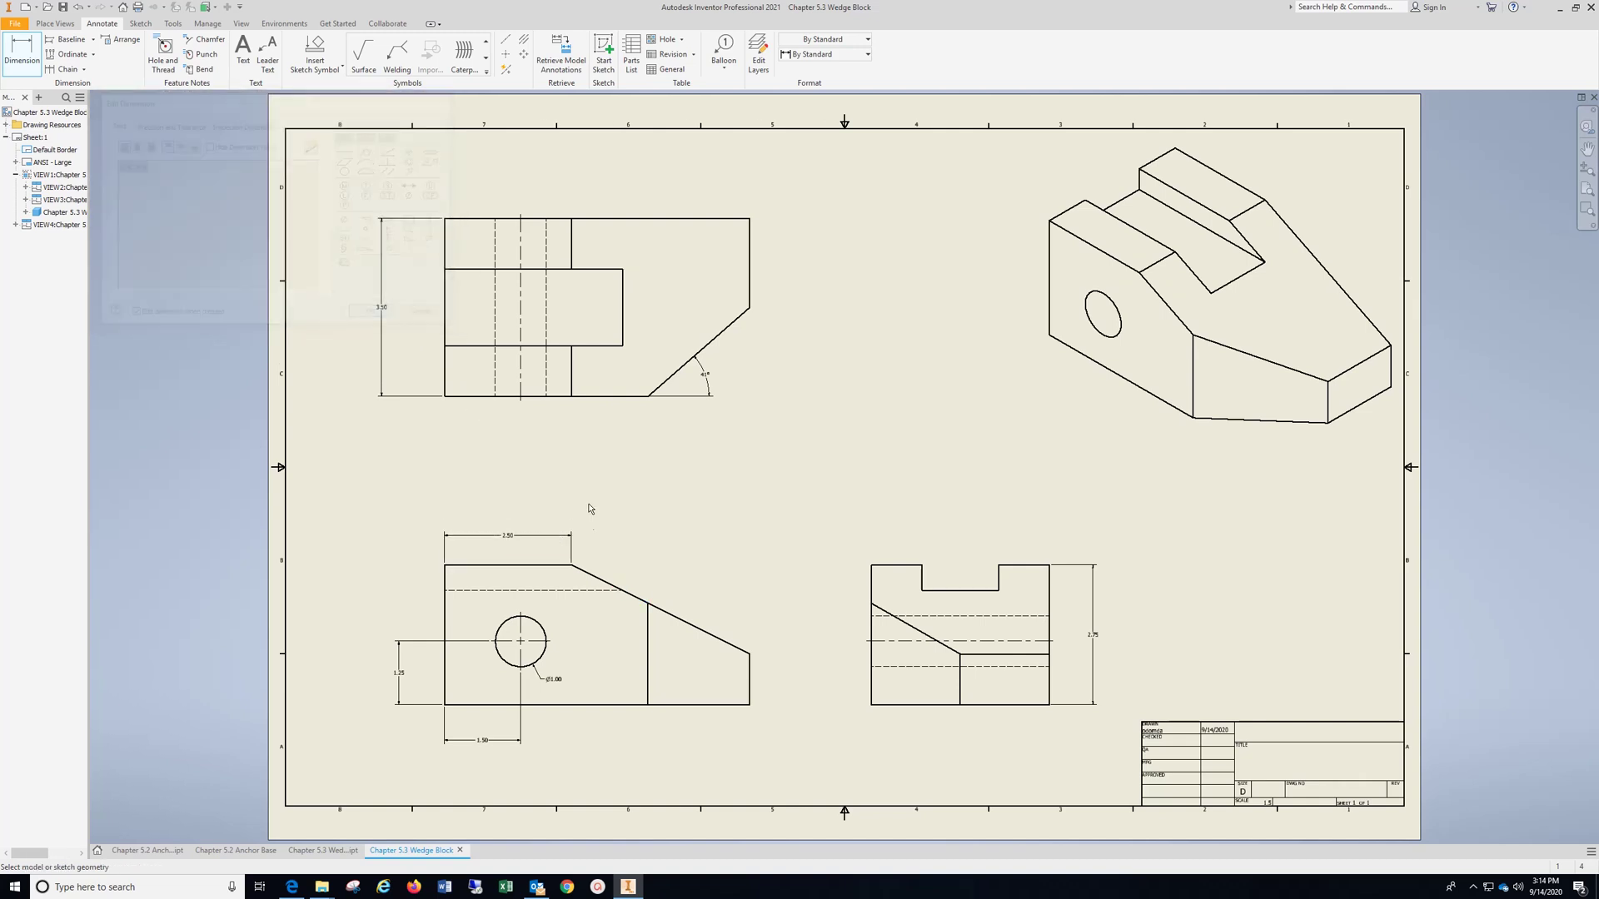
left_click(557, 567)
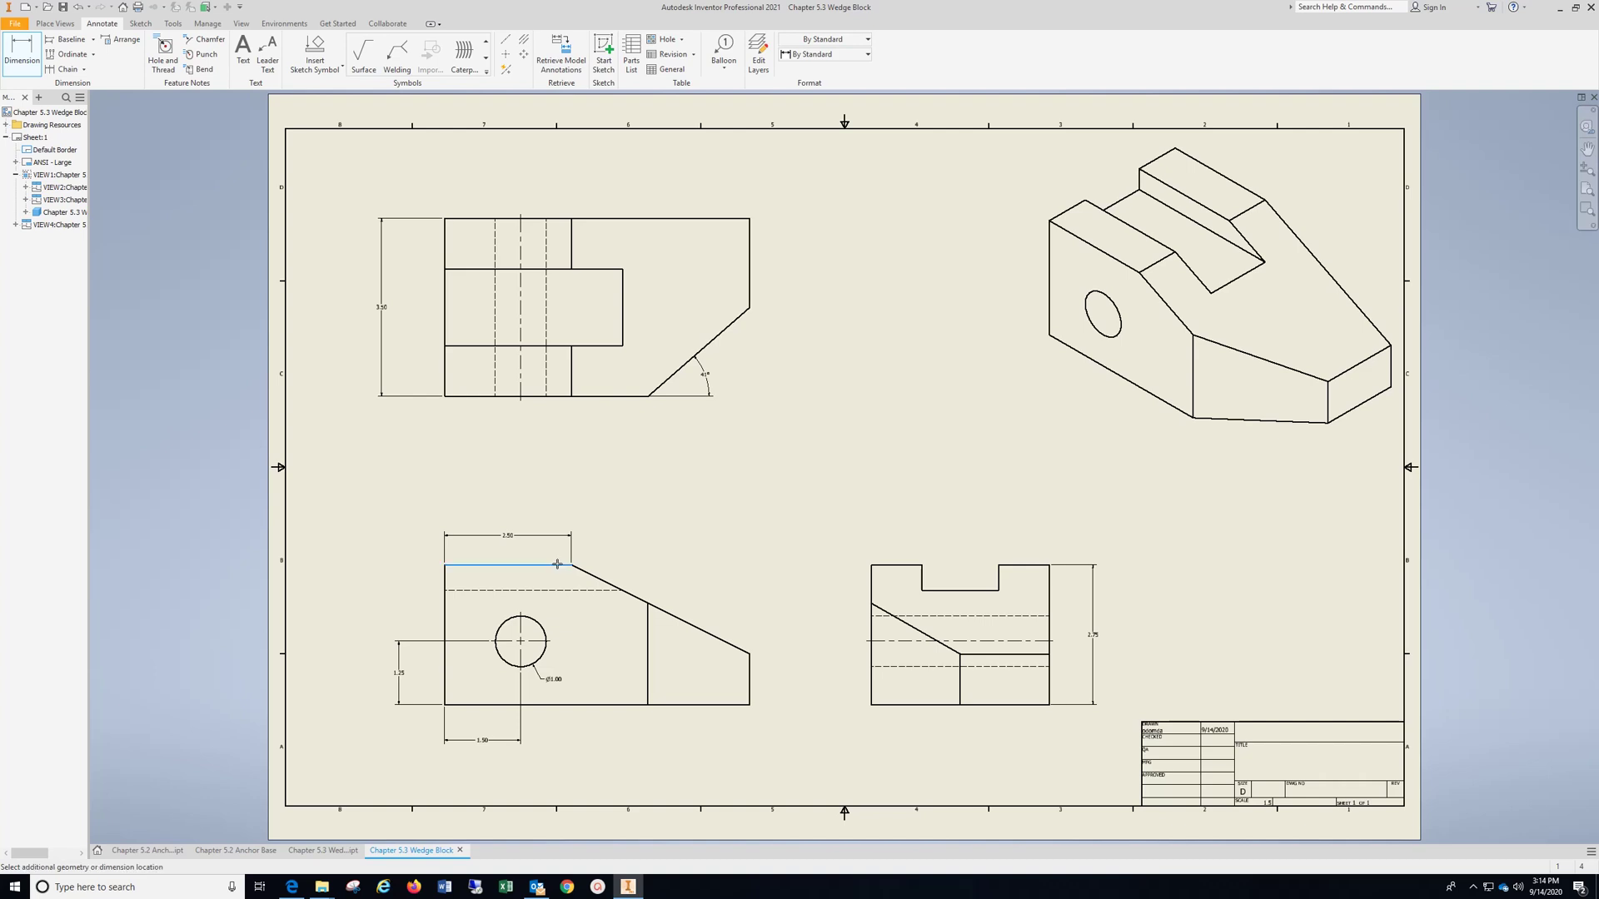
left_click(593, 576)
left_click(638, 580)
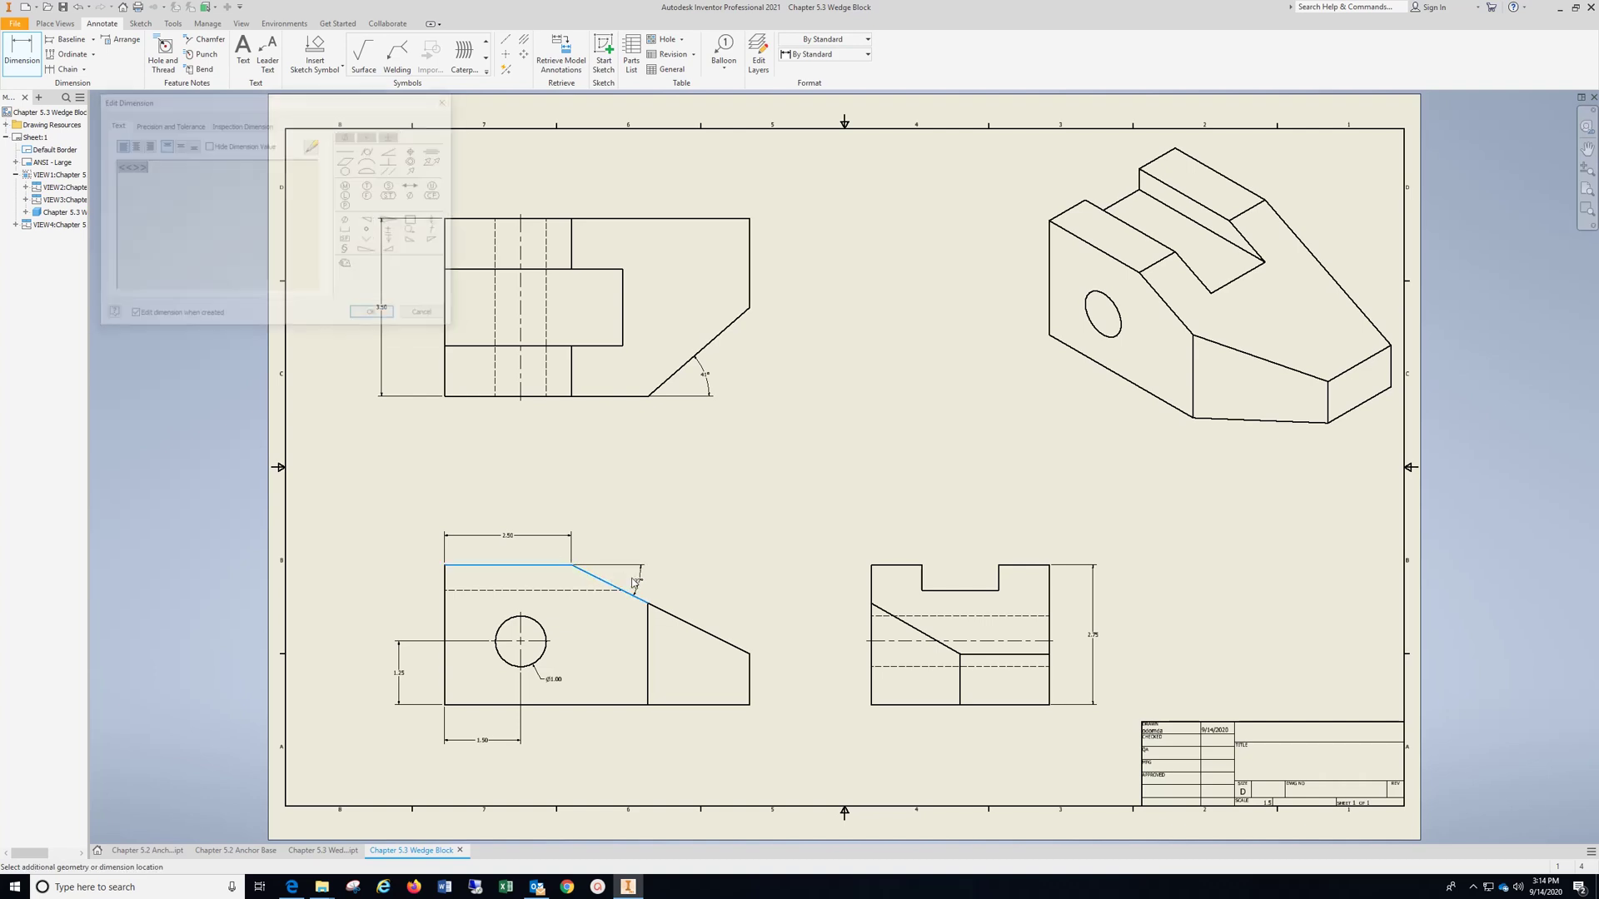
left_click(375, 315)
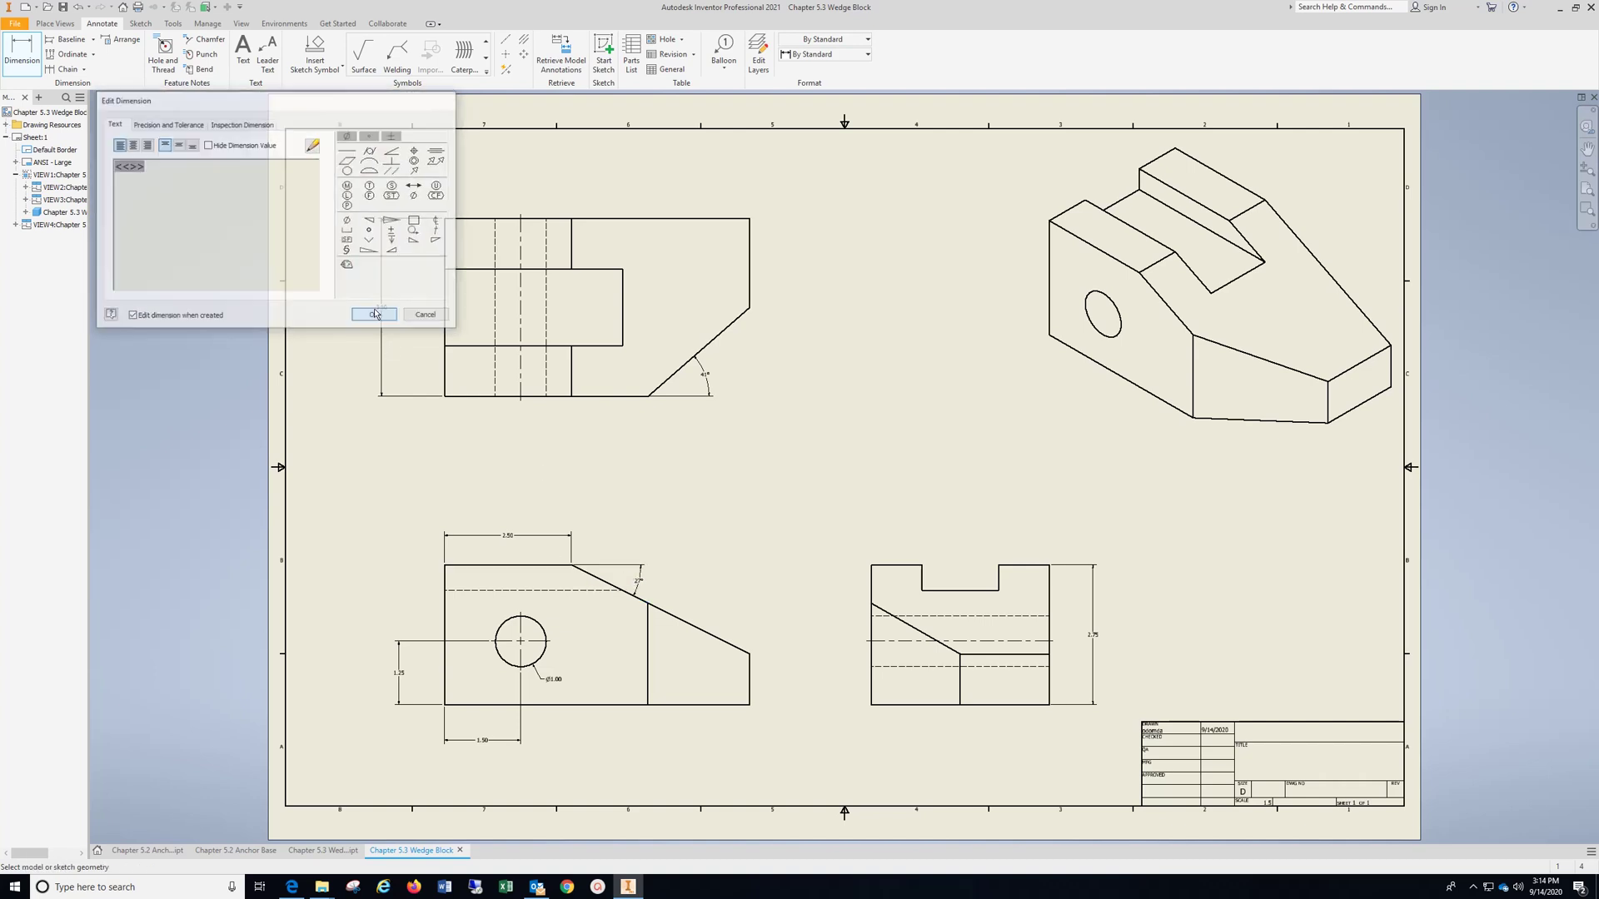
Dimension the slot's depth from the top edge to the slot floor in the side view.
left_click(1021, 566)
left_click(981, 591)
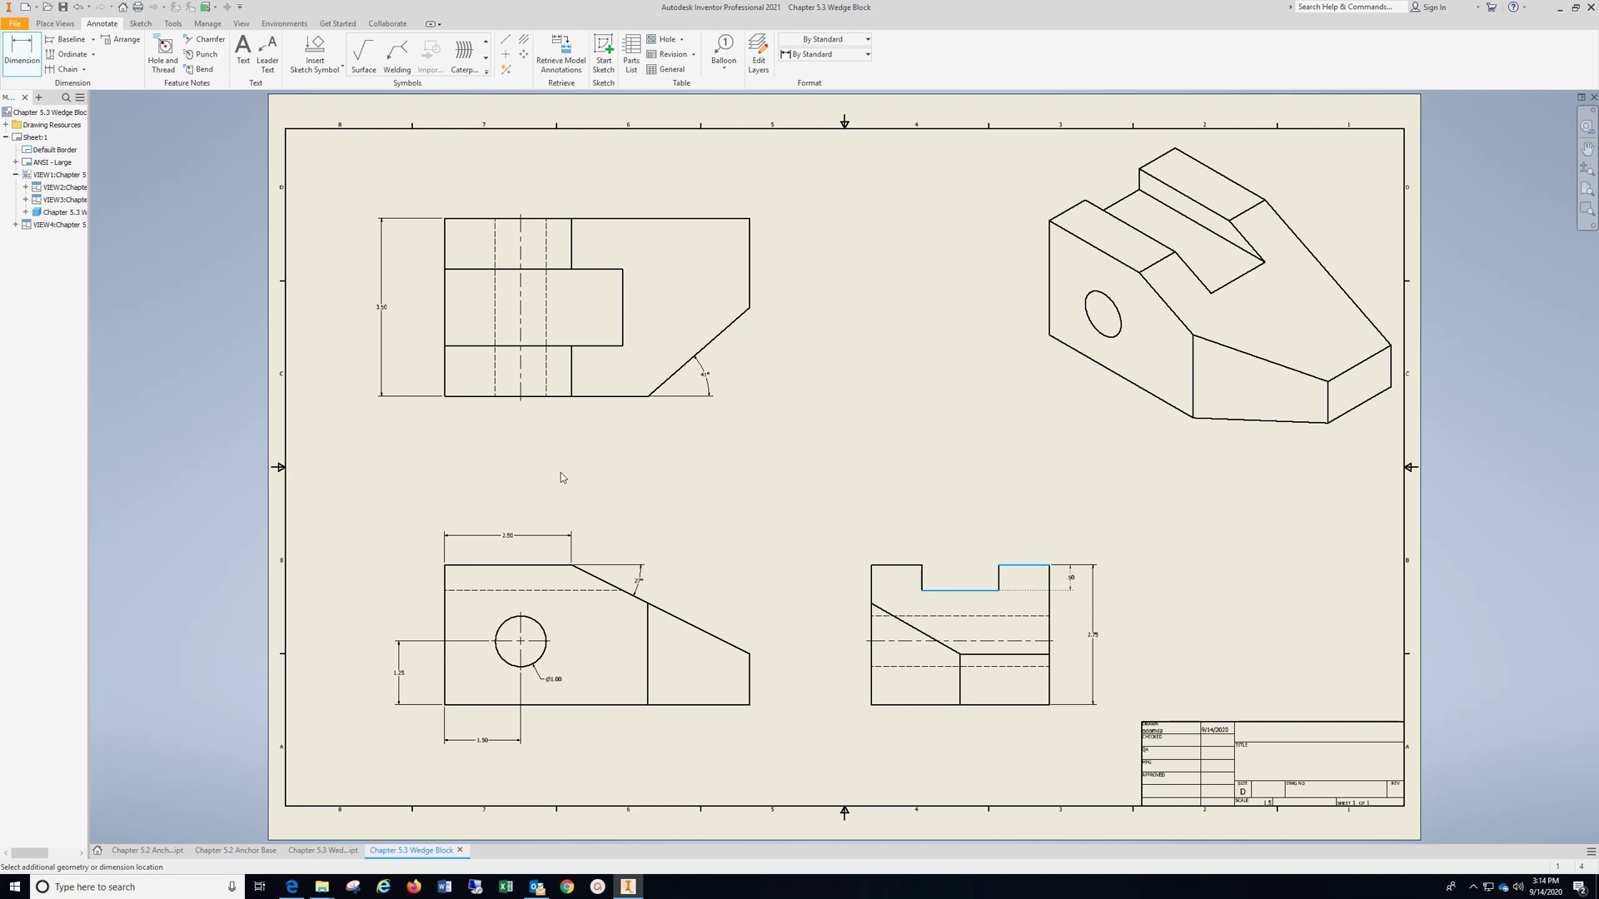
left_click(380, 317)
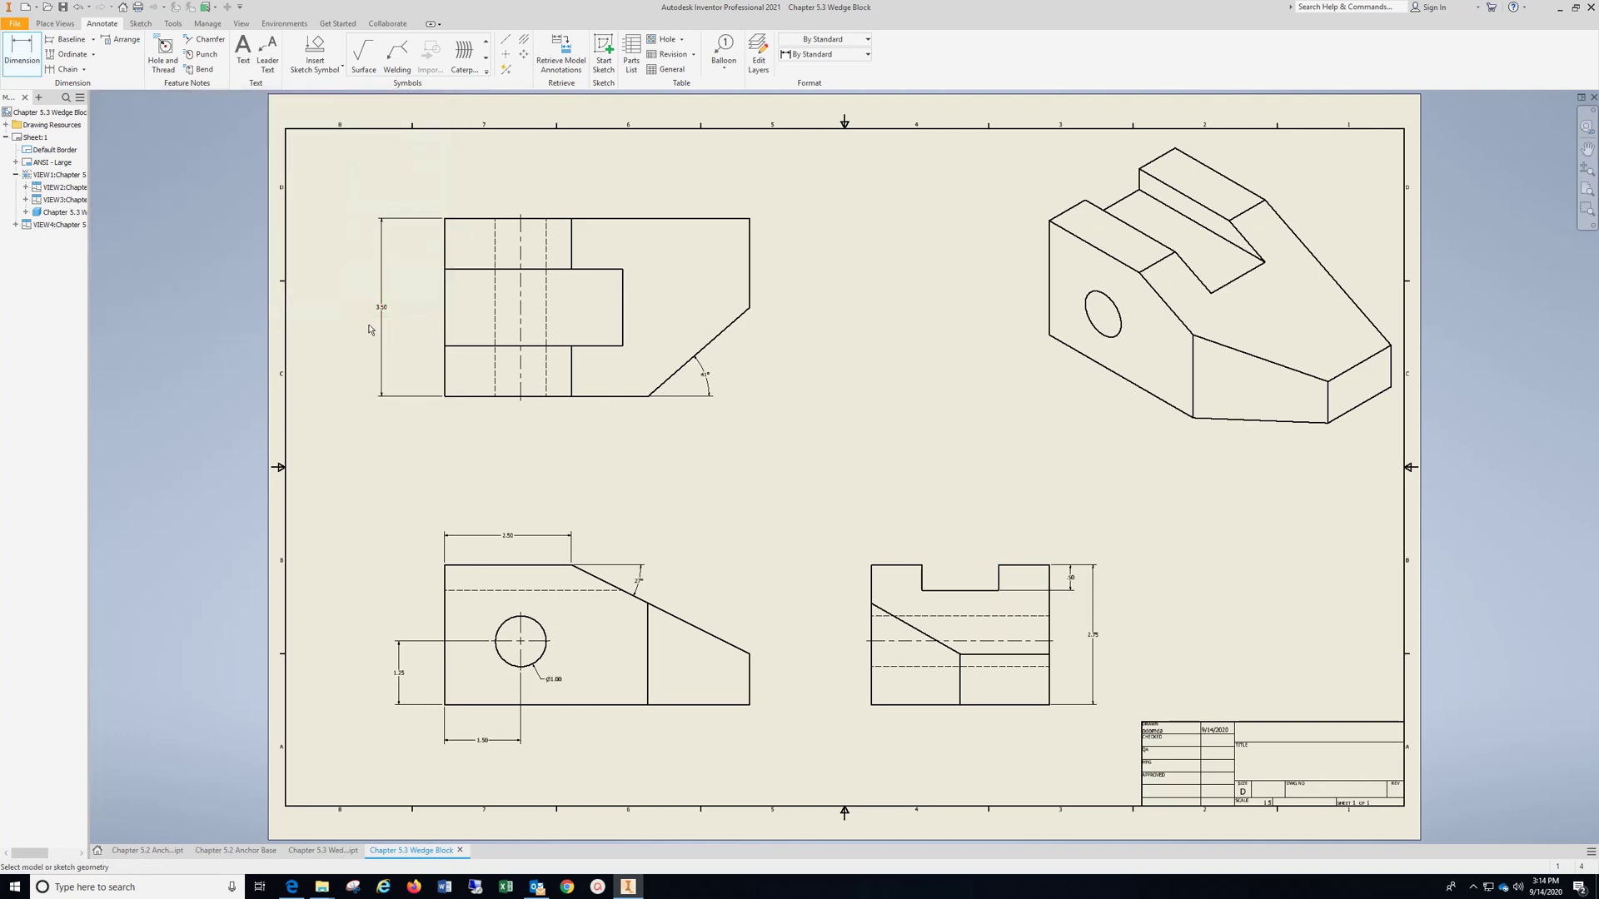
Dimension the top view's overall length and the straight end edge between the back corner and the angled cut.
left_click(445, 241)
left_click(748, 240)
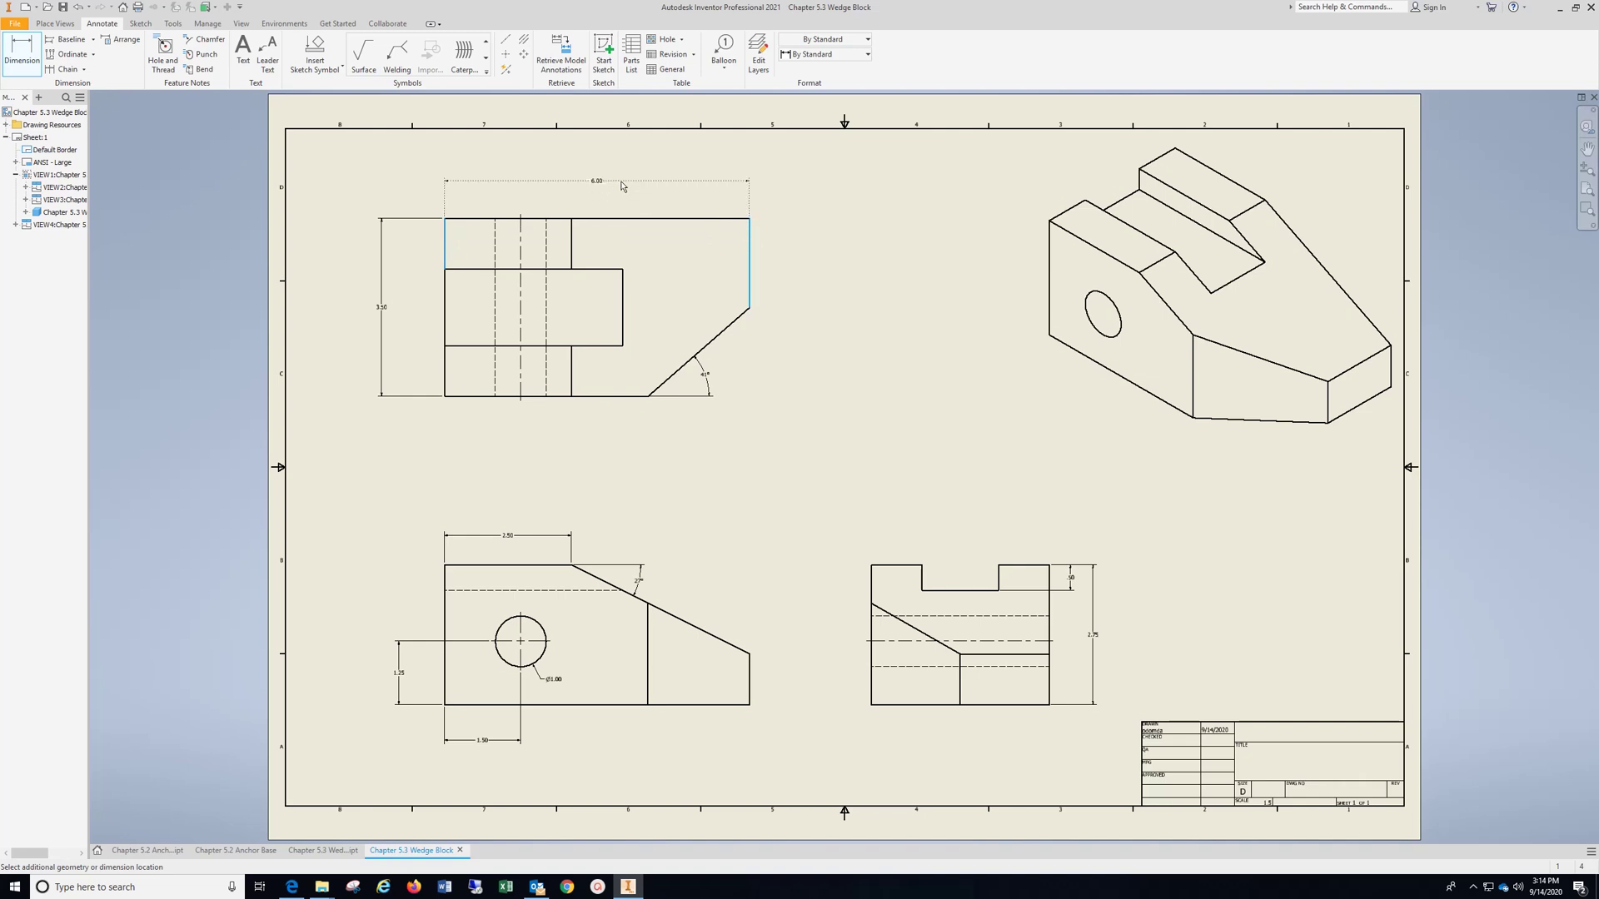
left_click(458, 212)
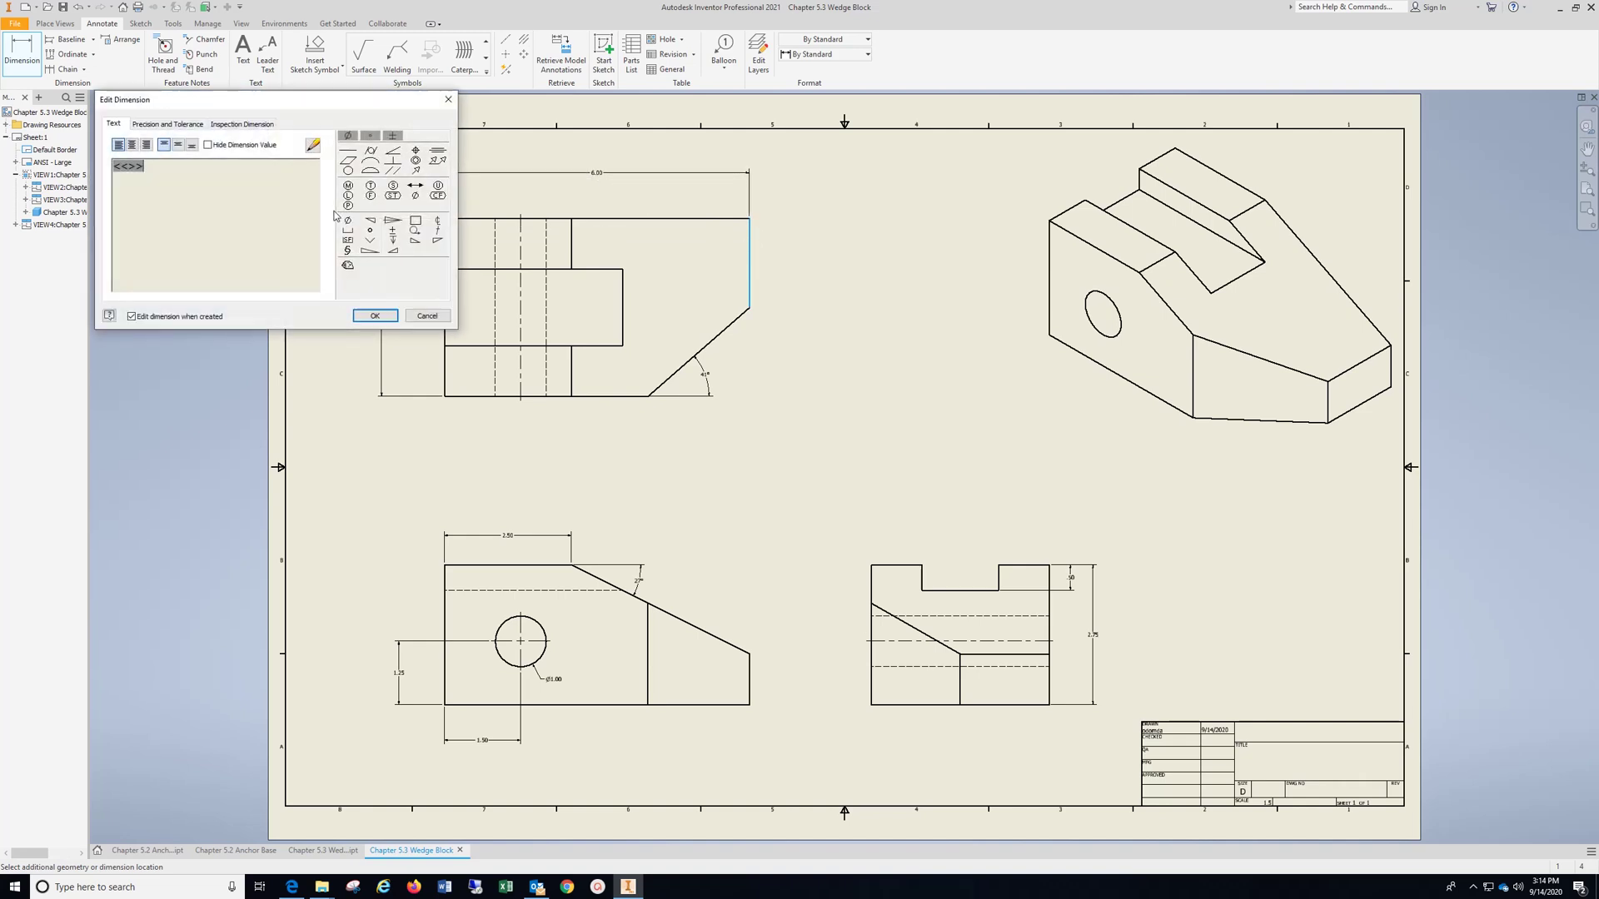
left_click(374, 315)
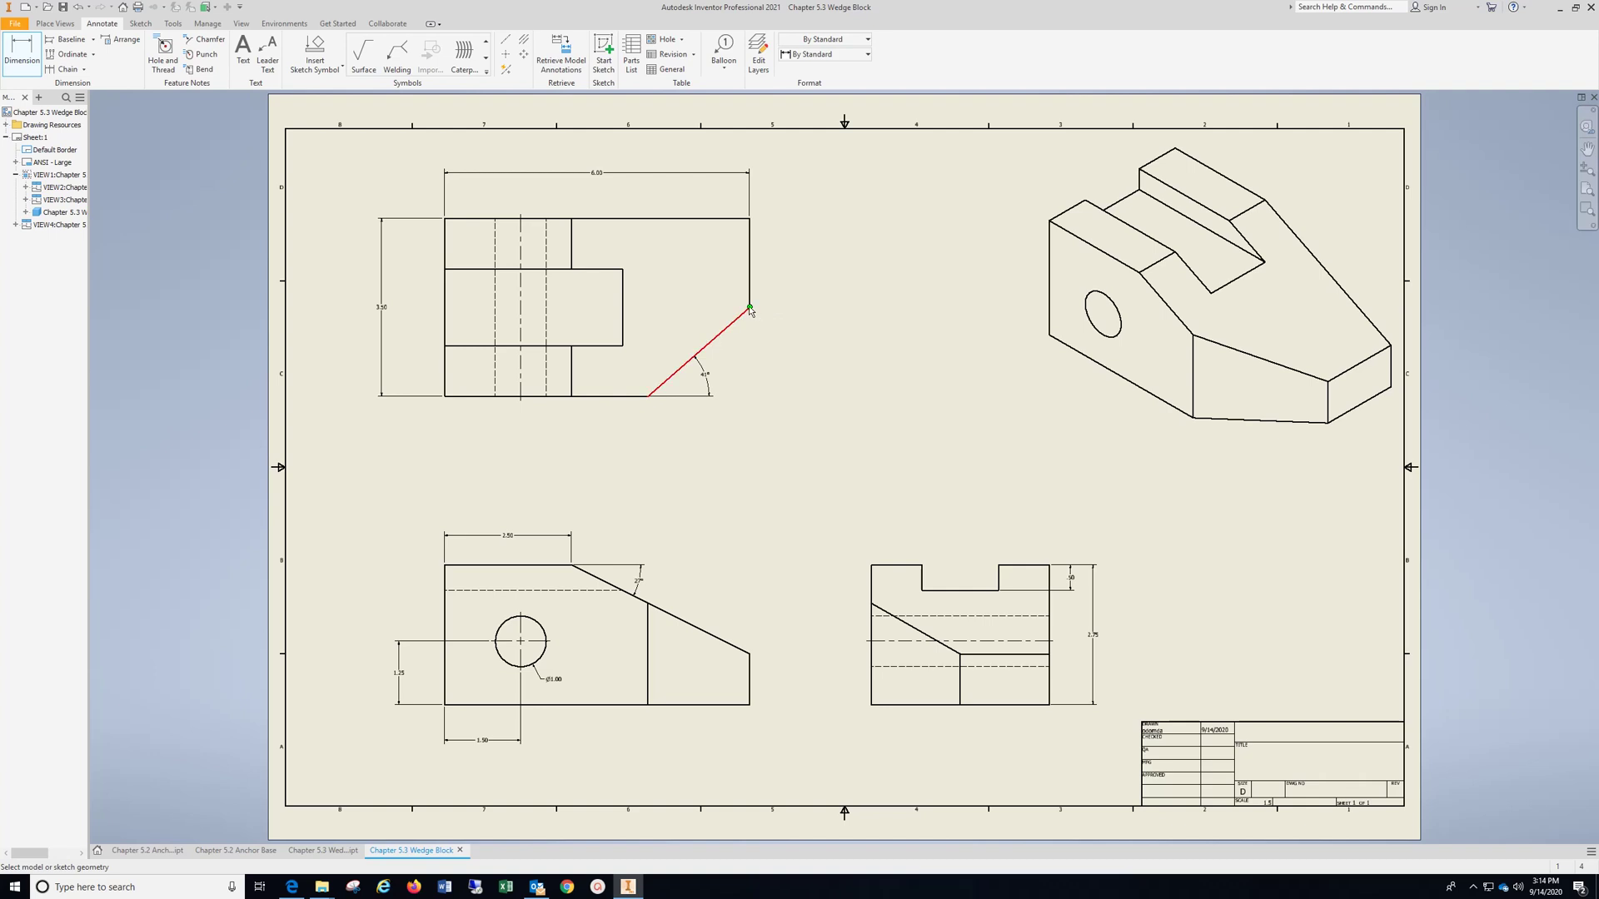
left_click(749, 309)
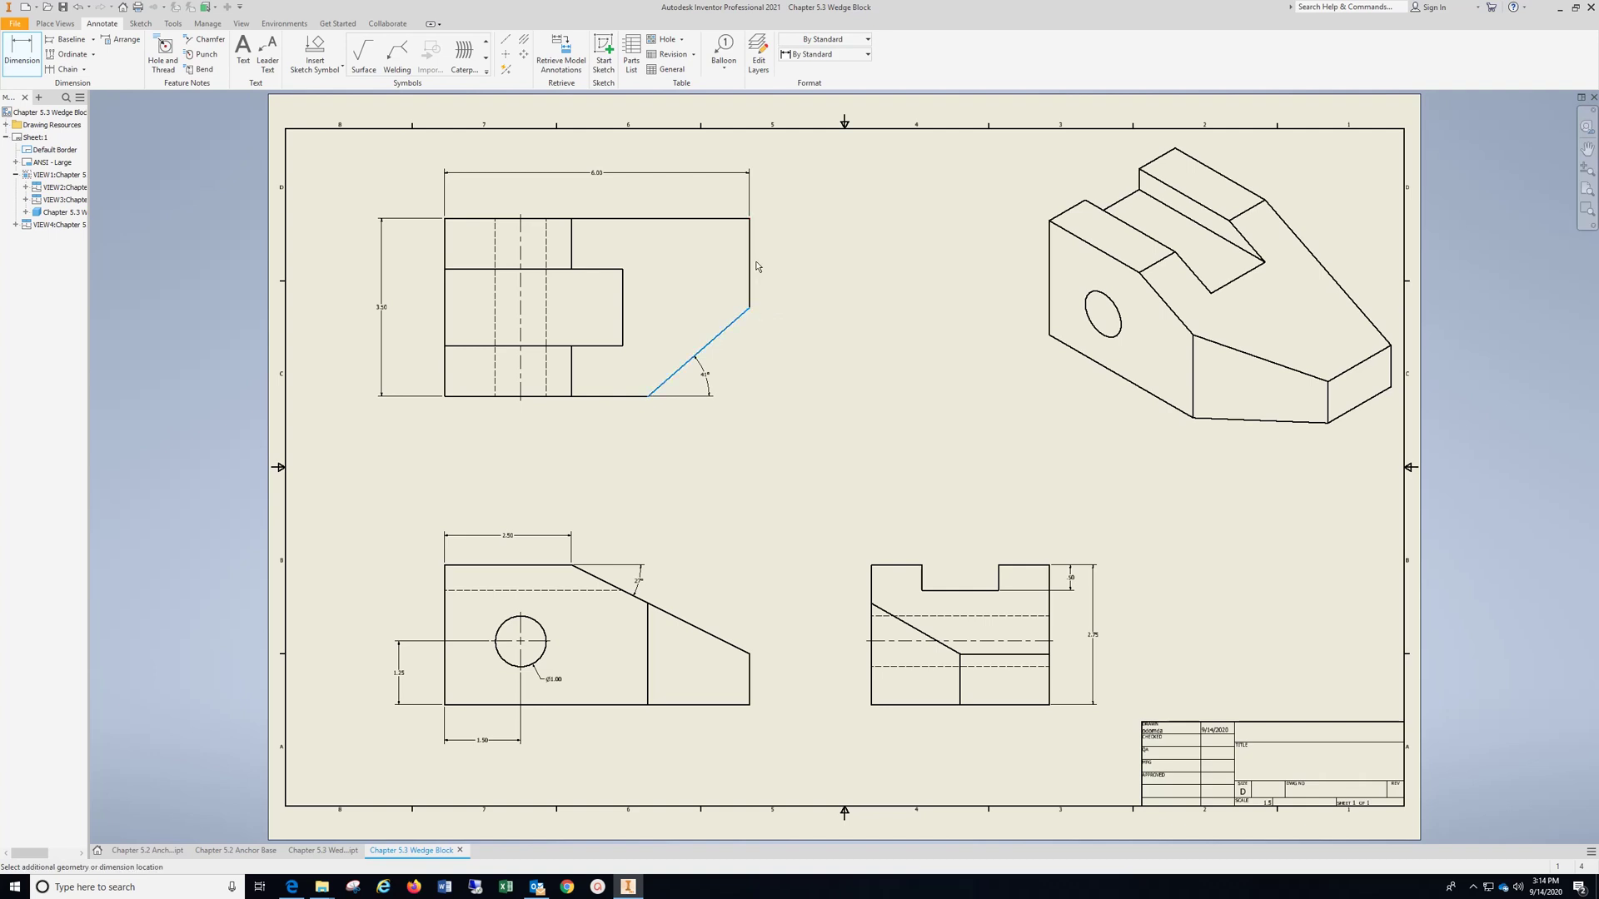
left_click(743, 219)
left_click(779, 237)
left_click(376, 317)
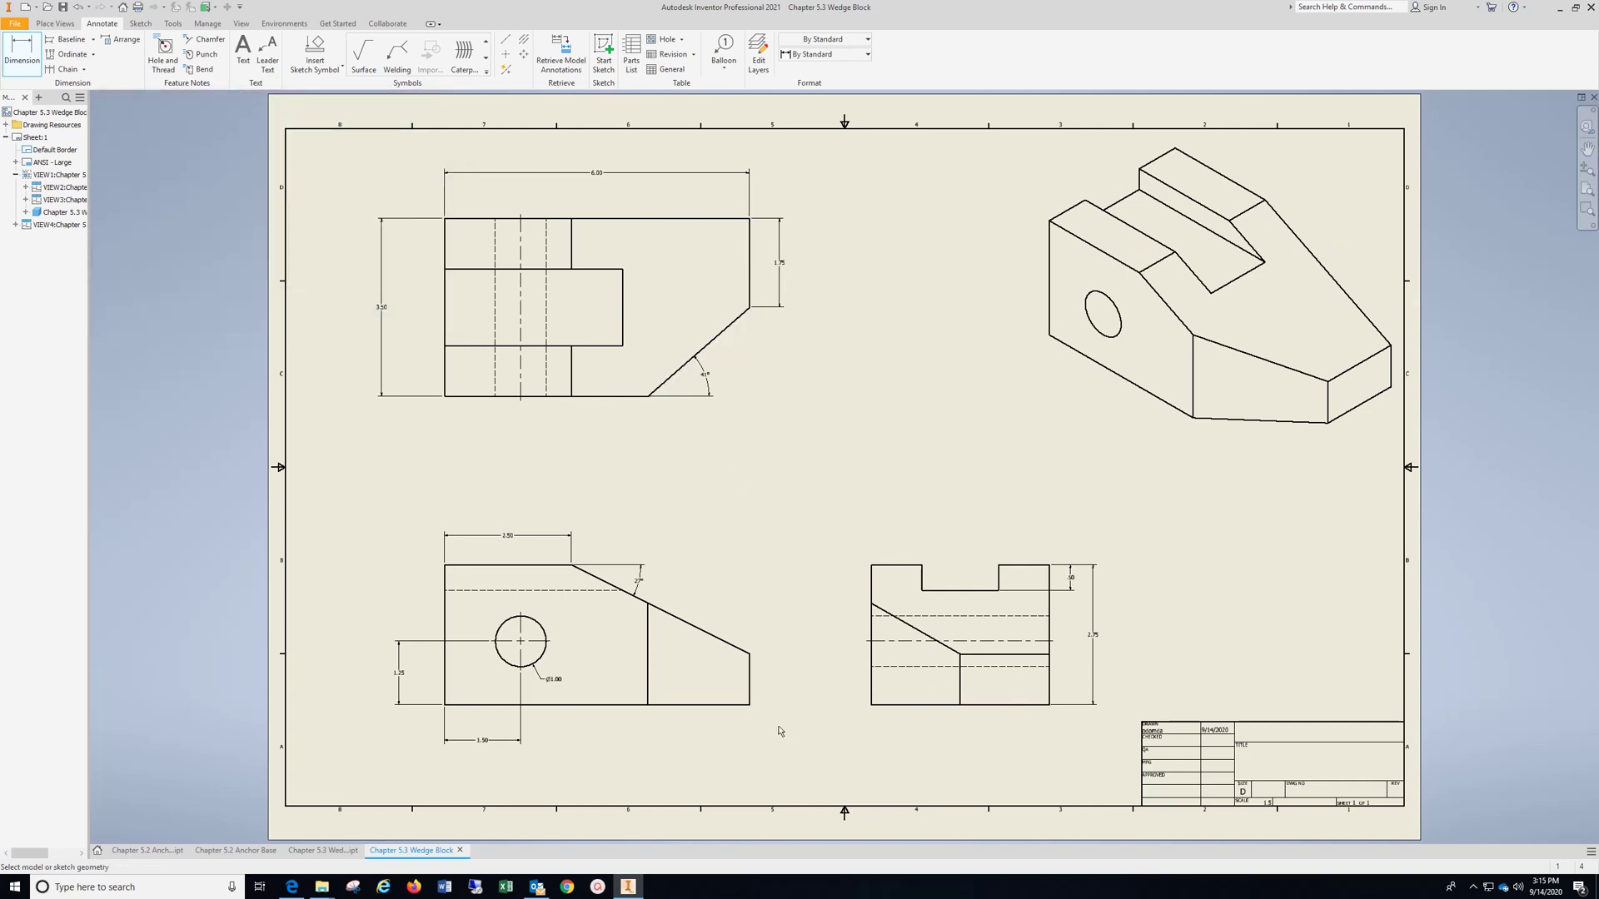
Dimension the height of the short vertical edge at the sloped end of the front view.
left_click(750, 692)
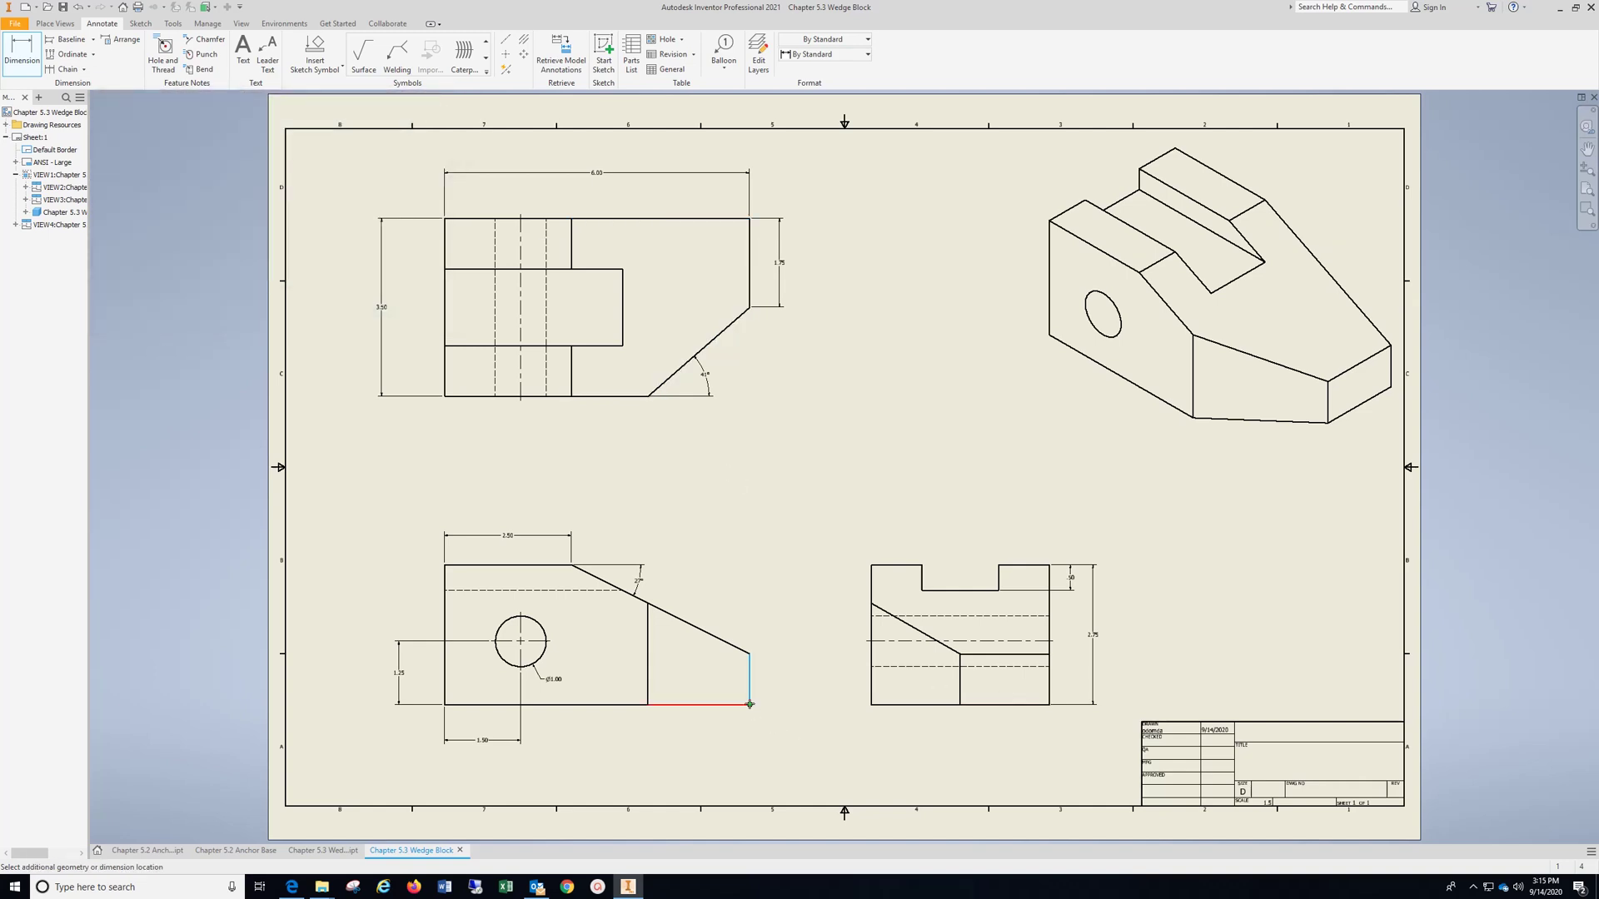
left_click(749, 654)
left_click(786, 669)
left_click(377, 316)
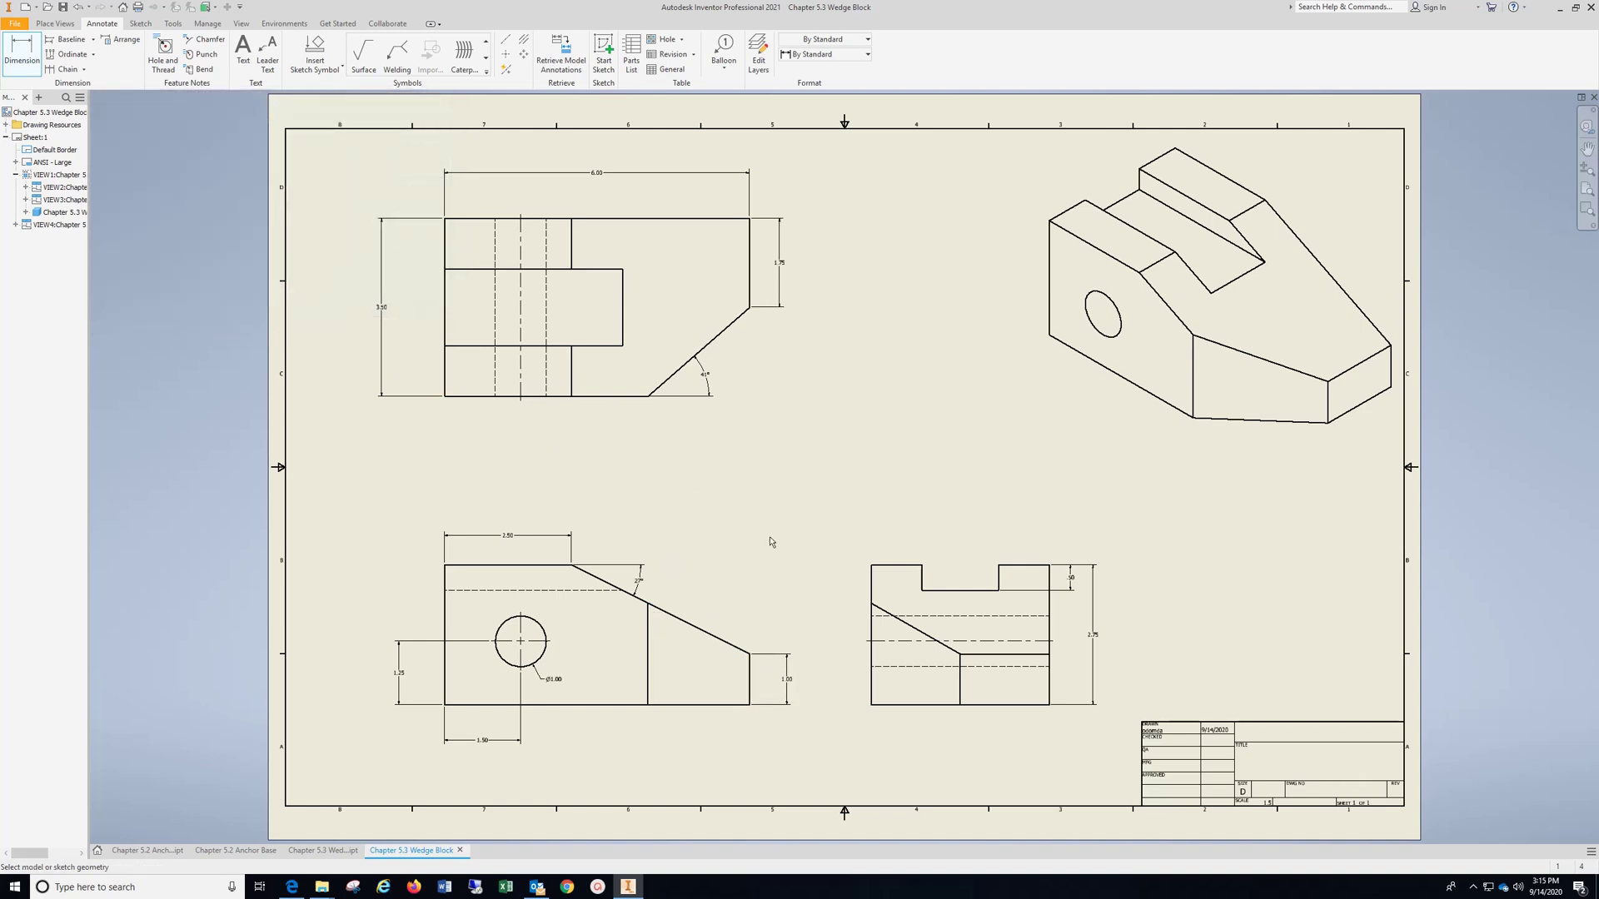
Dimension the distance from the block's straight end to the start of the angled corner cut in the top view.
left_click(446, 375)
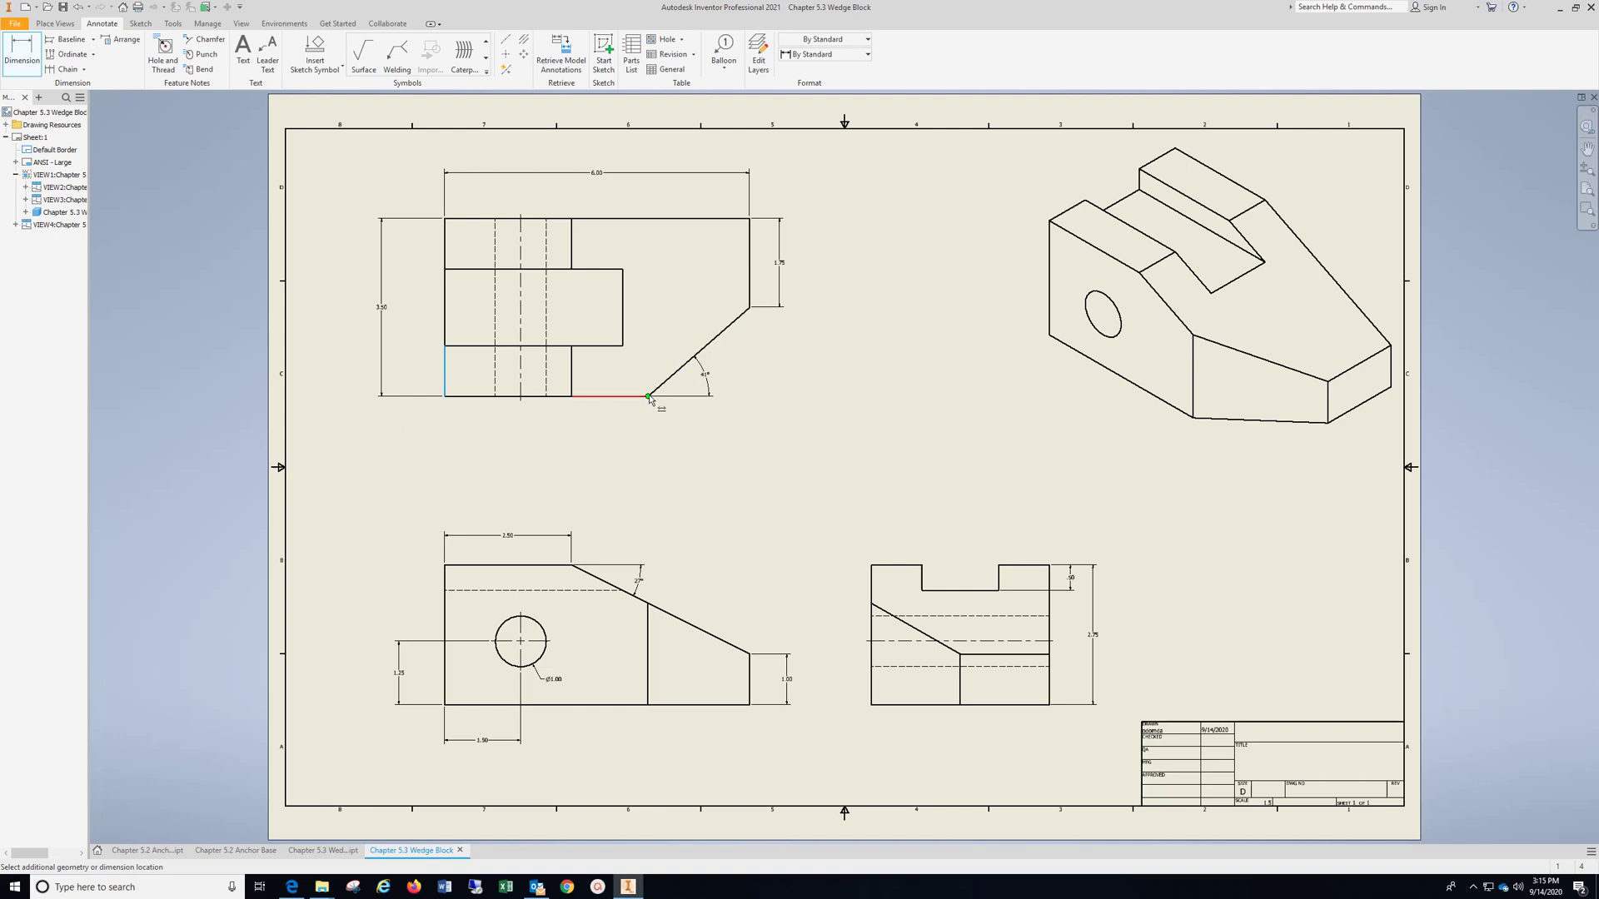
left_click(615, 397)
left_click(603, 430)
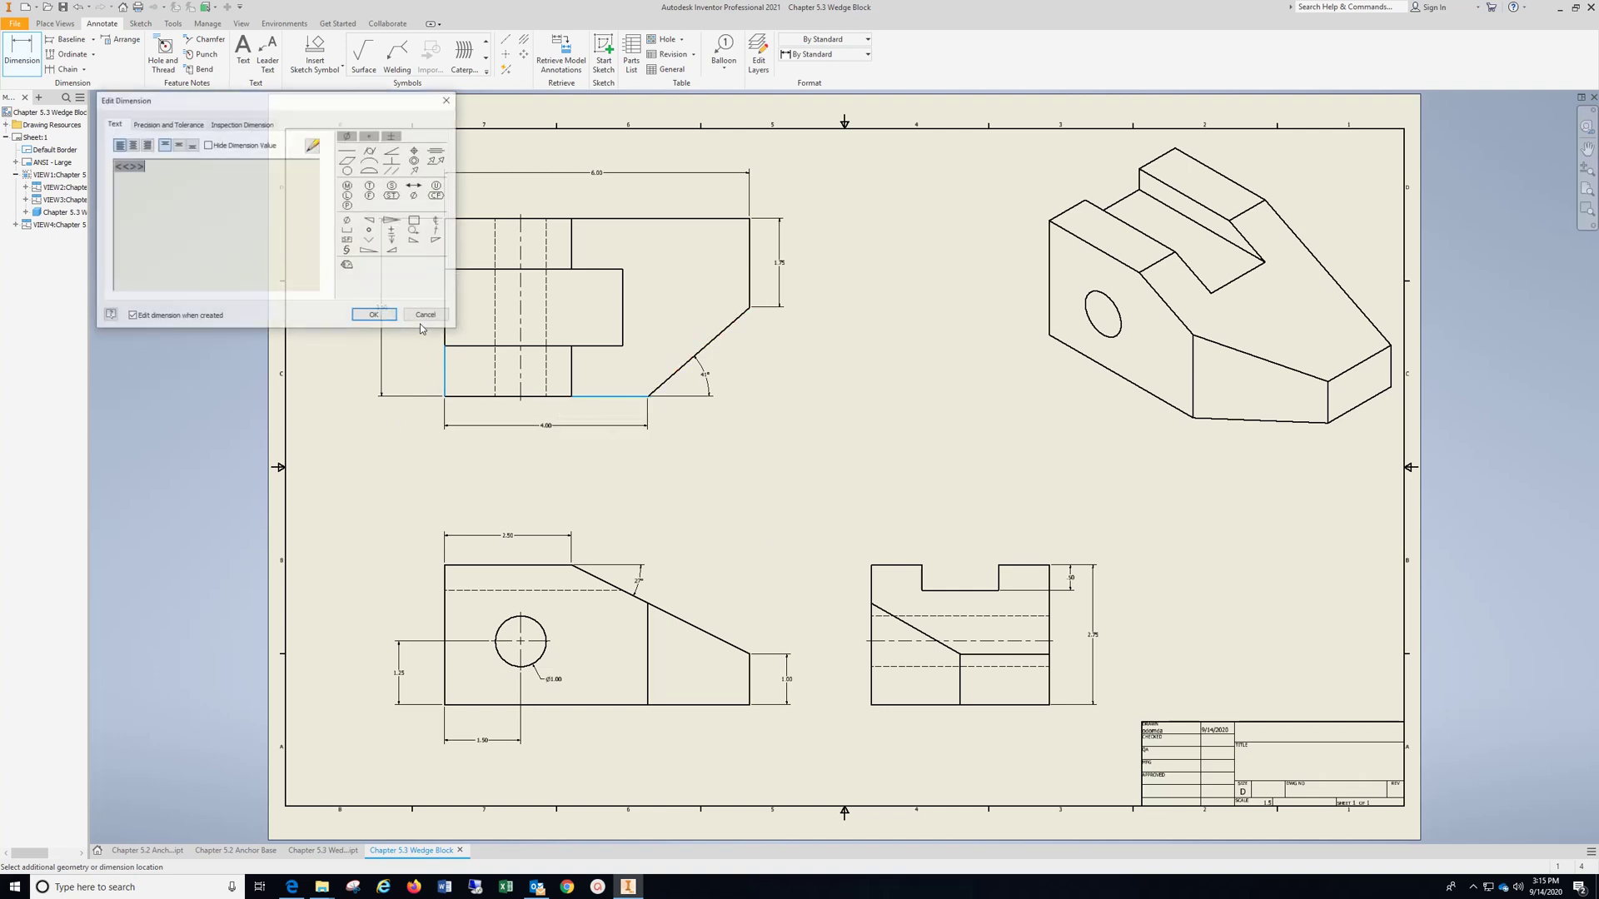
left_click(376, 318)
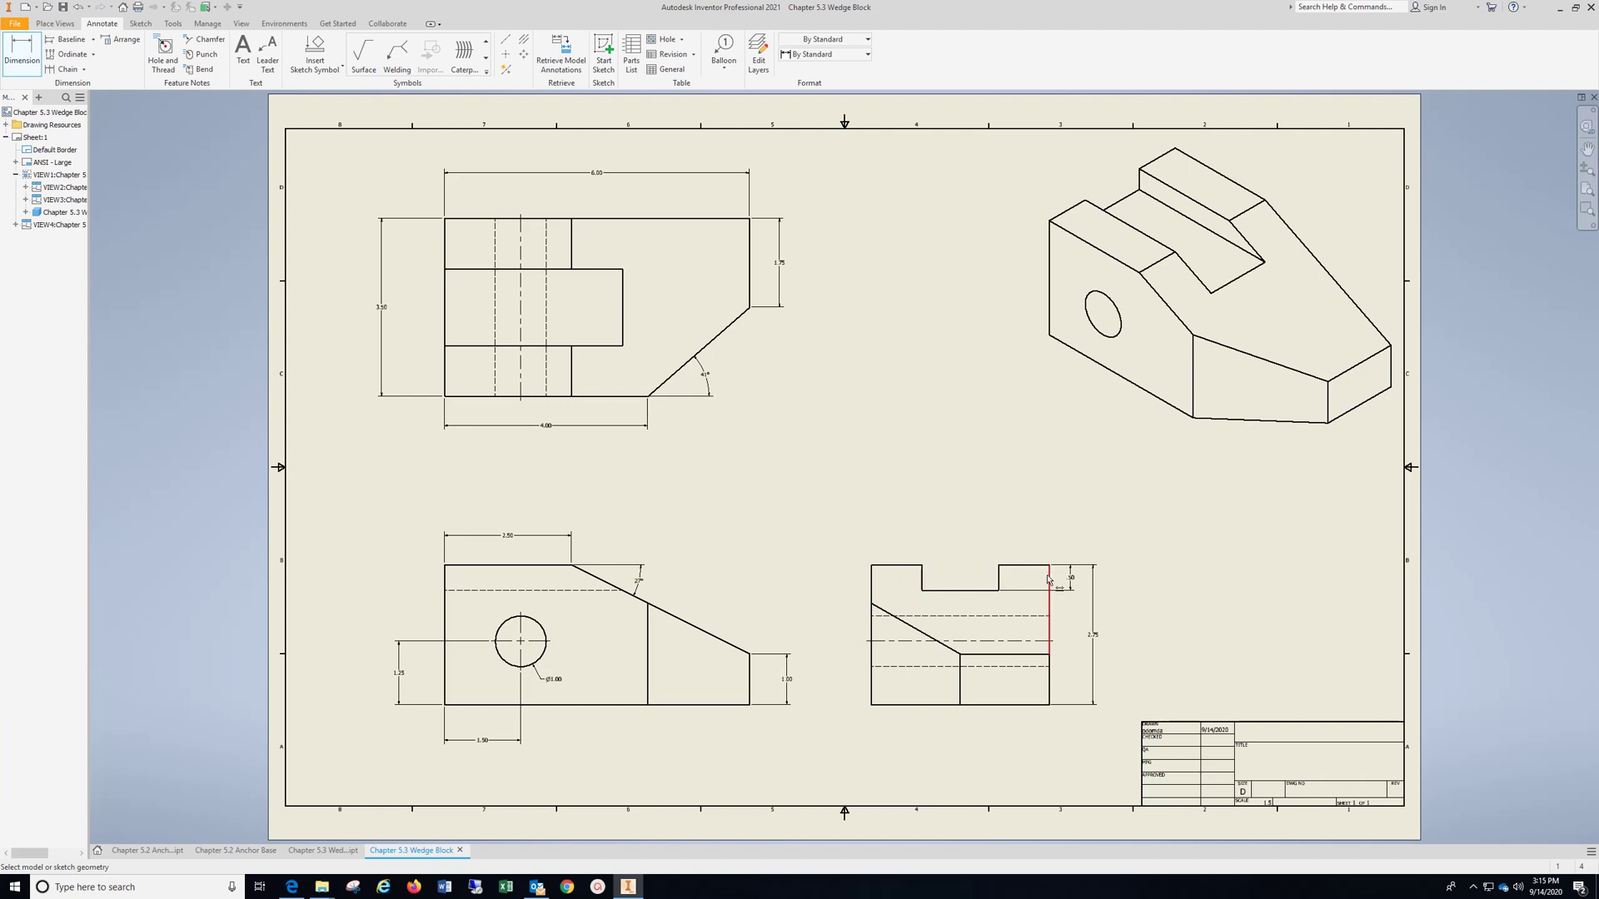
Dimension the slot's offset from the back edge and the slot's width in the top view.
left_click(471, 220)
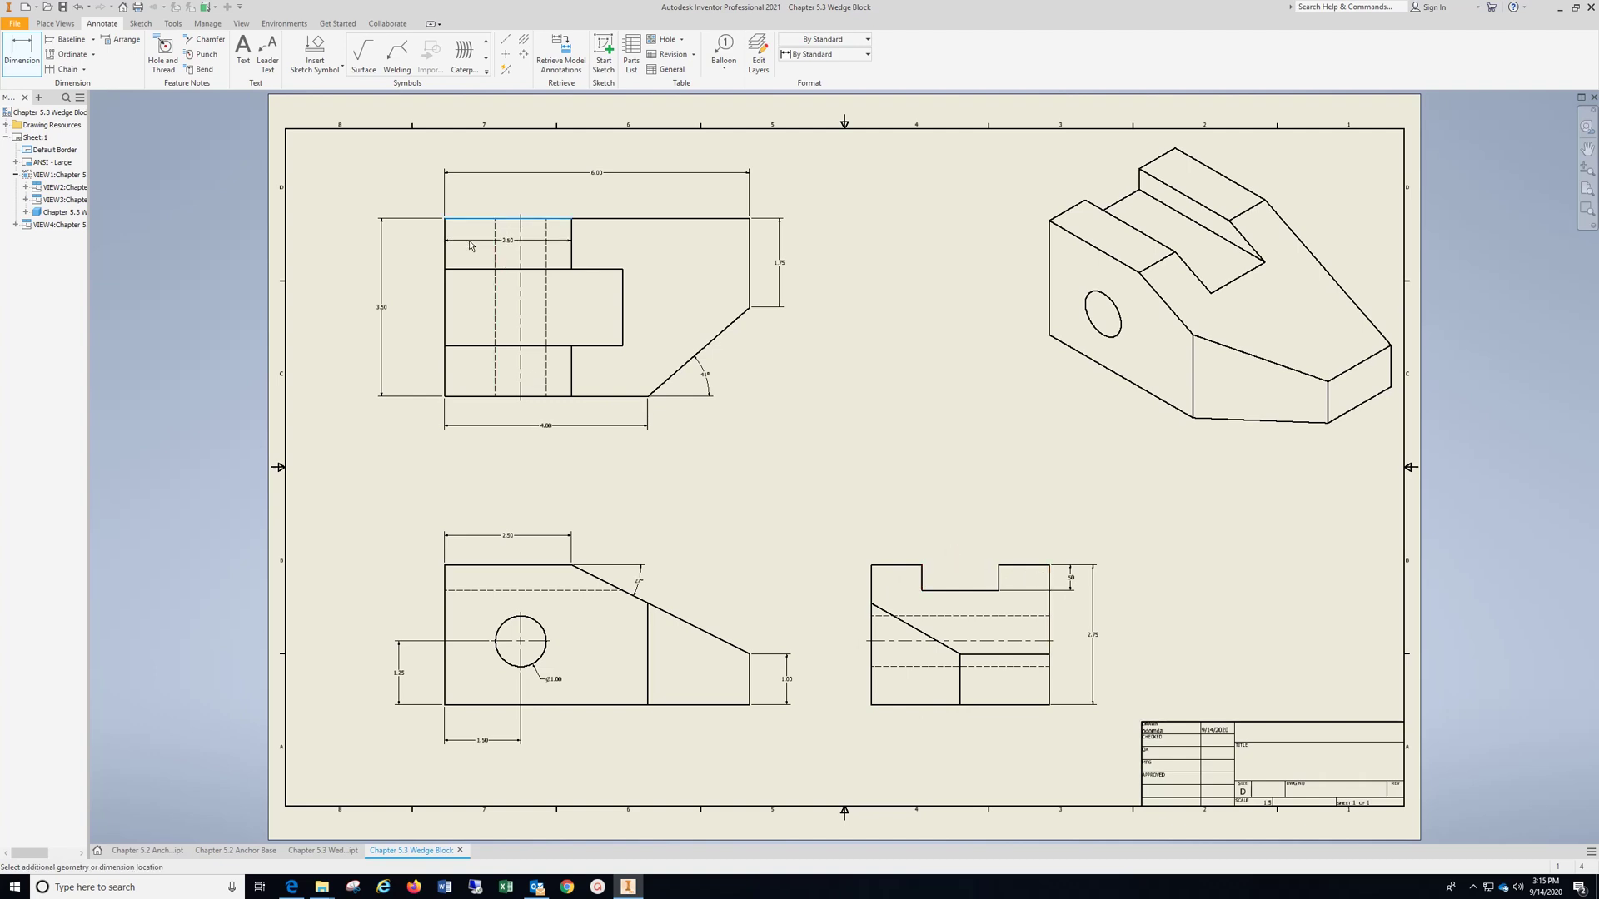
left_click(473, 269)
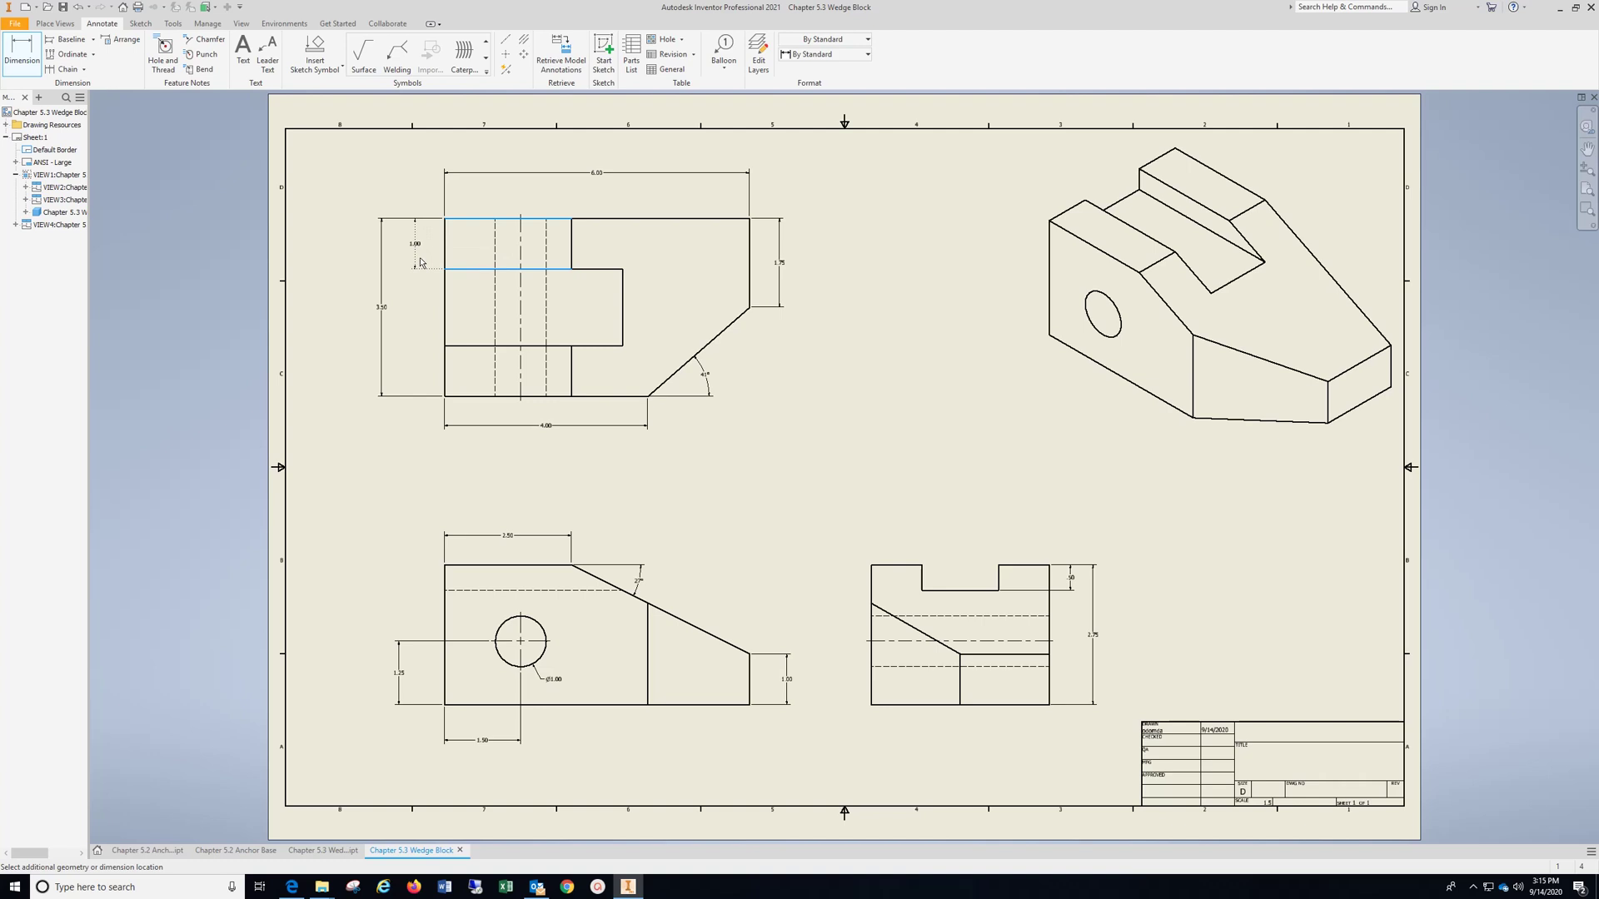
left_click(421, 263)
left_click(373, 315)
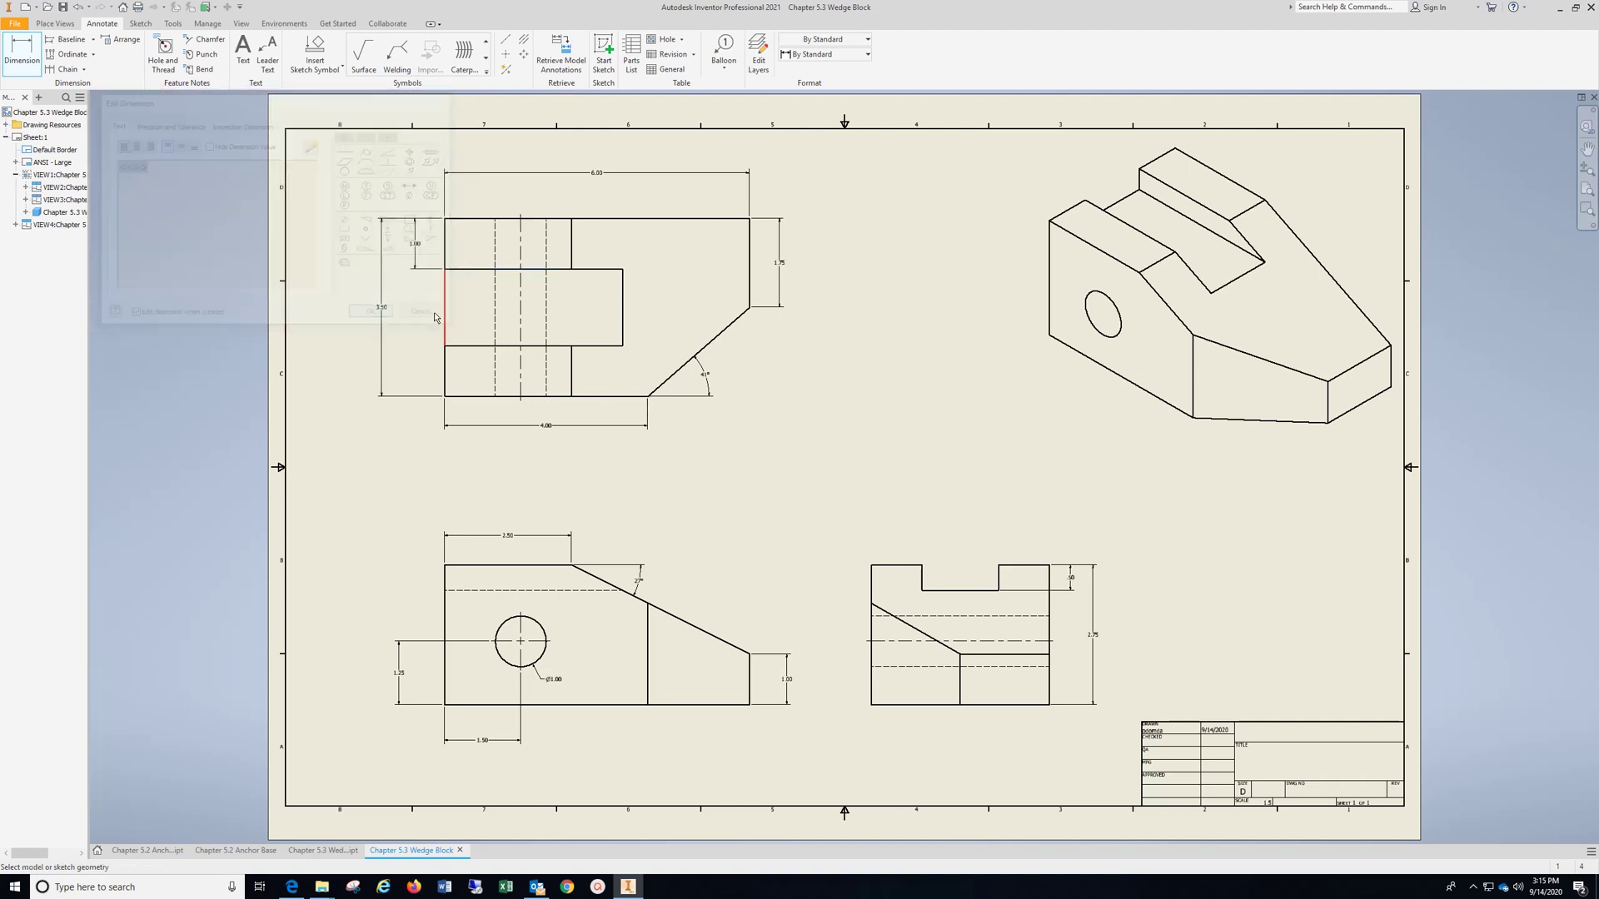
left_click(475, 270)
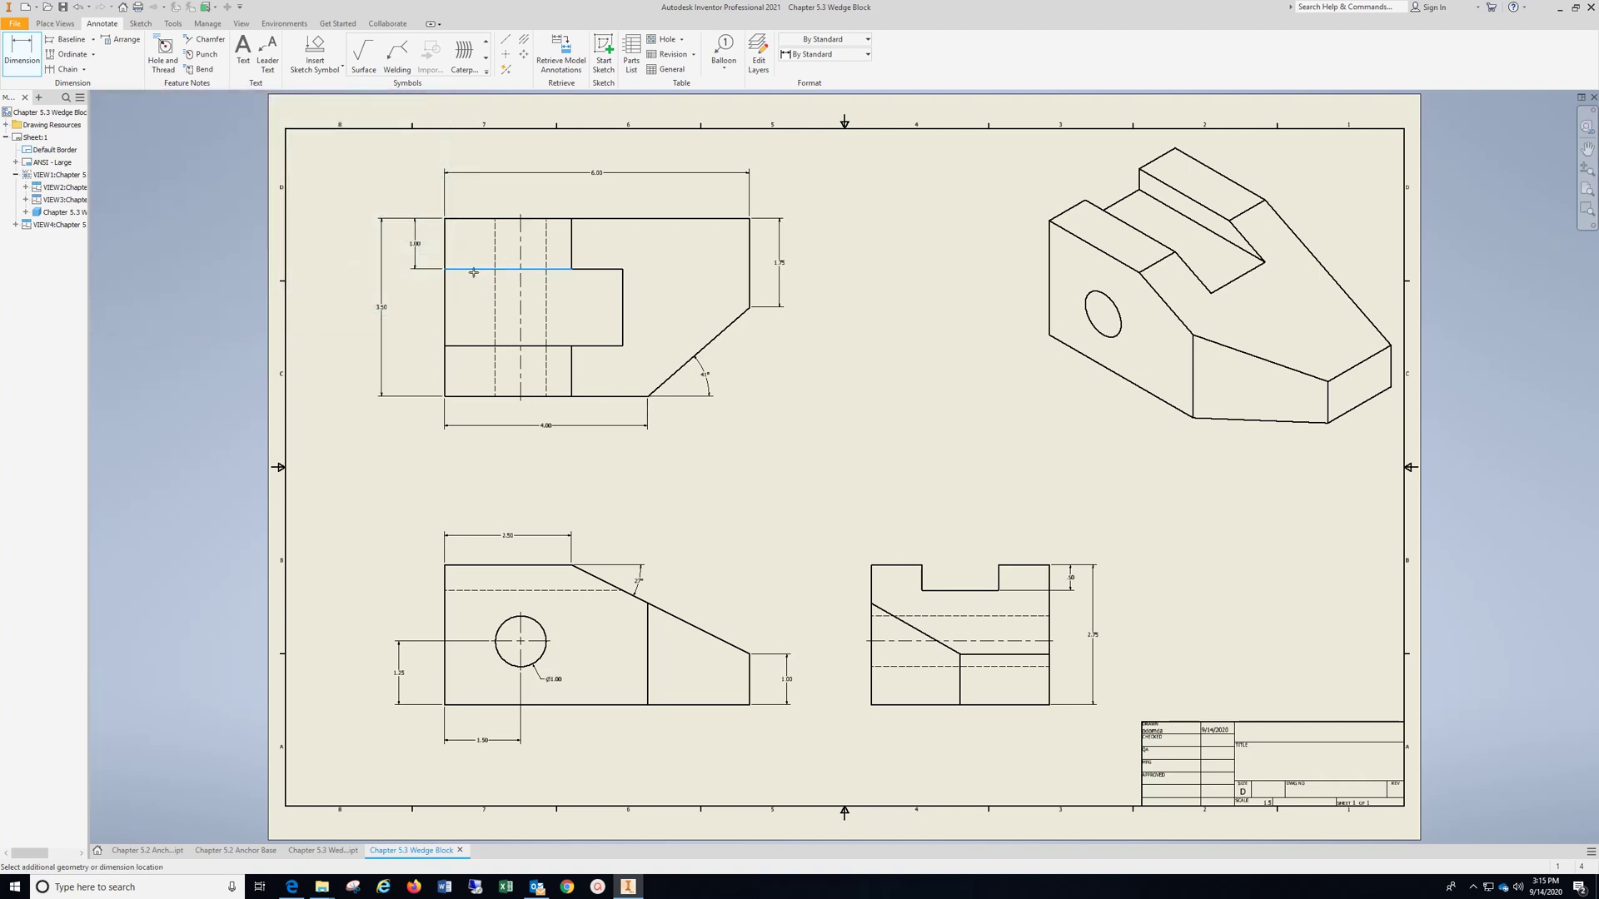
left_click(472, 346)
left_click(419, 334)
left_click(373, 315)
Add the text "Your Name" at 0.240 in height in the blank title block cell above TITLE.
middle_click_drag(1324, 775, 845, 579)
scroll(844, 579, "up", 5)
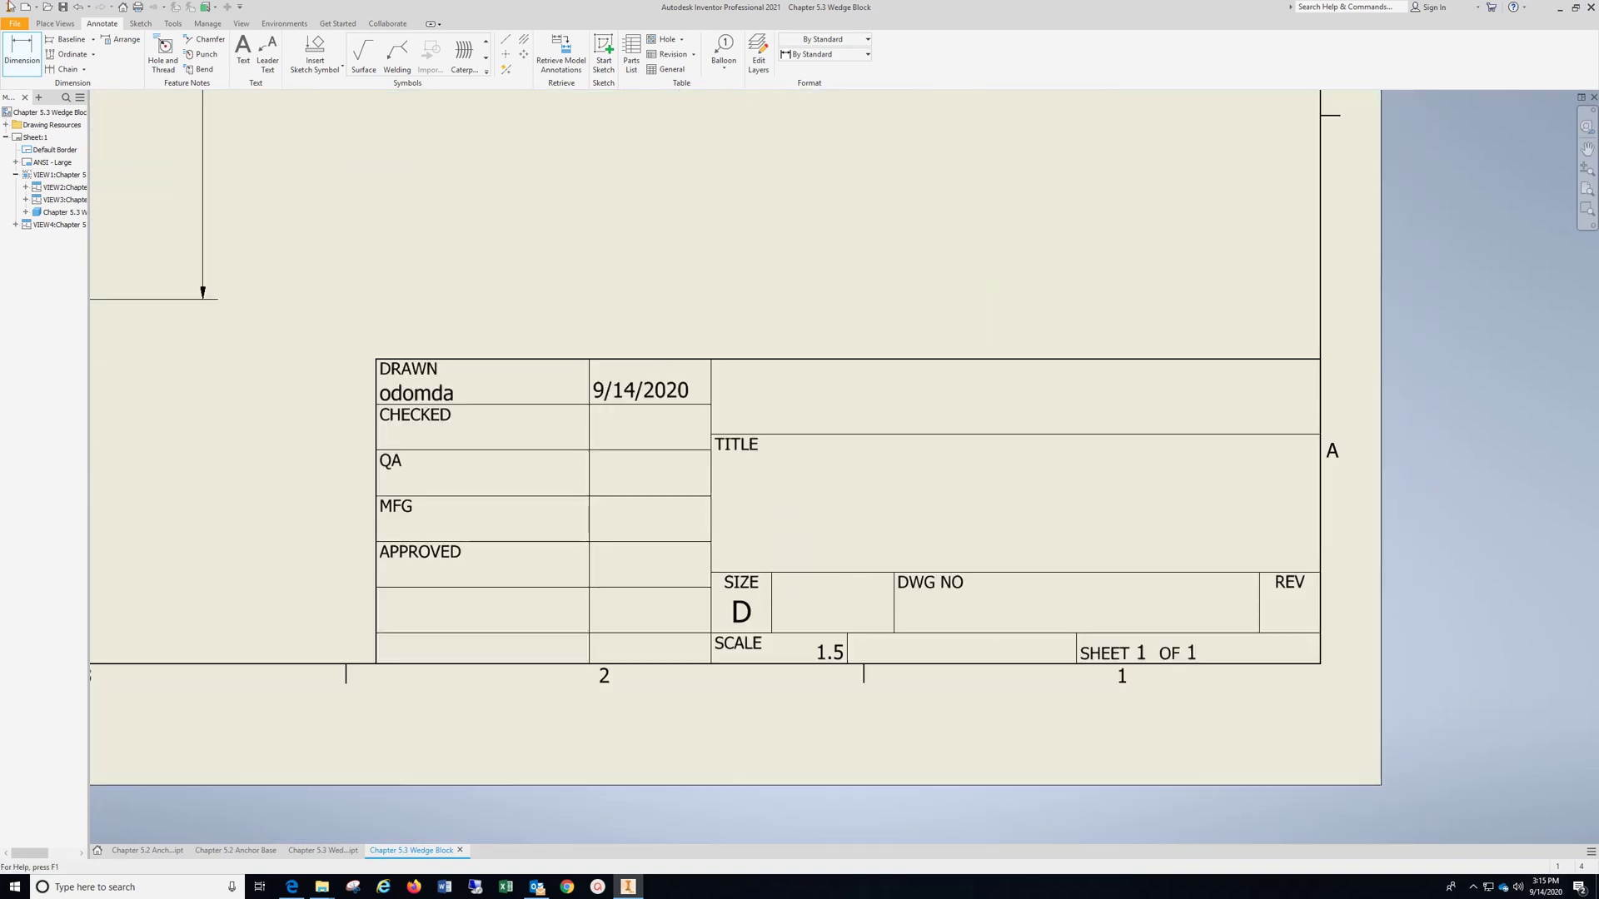
left_click(243, 52)
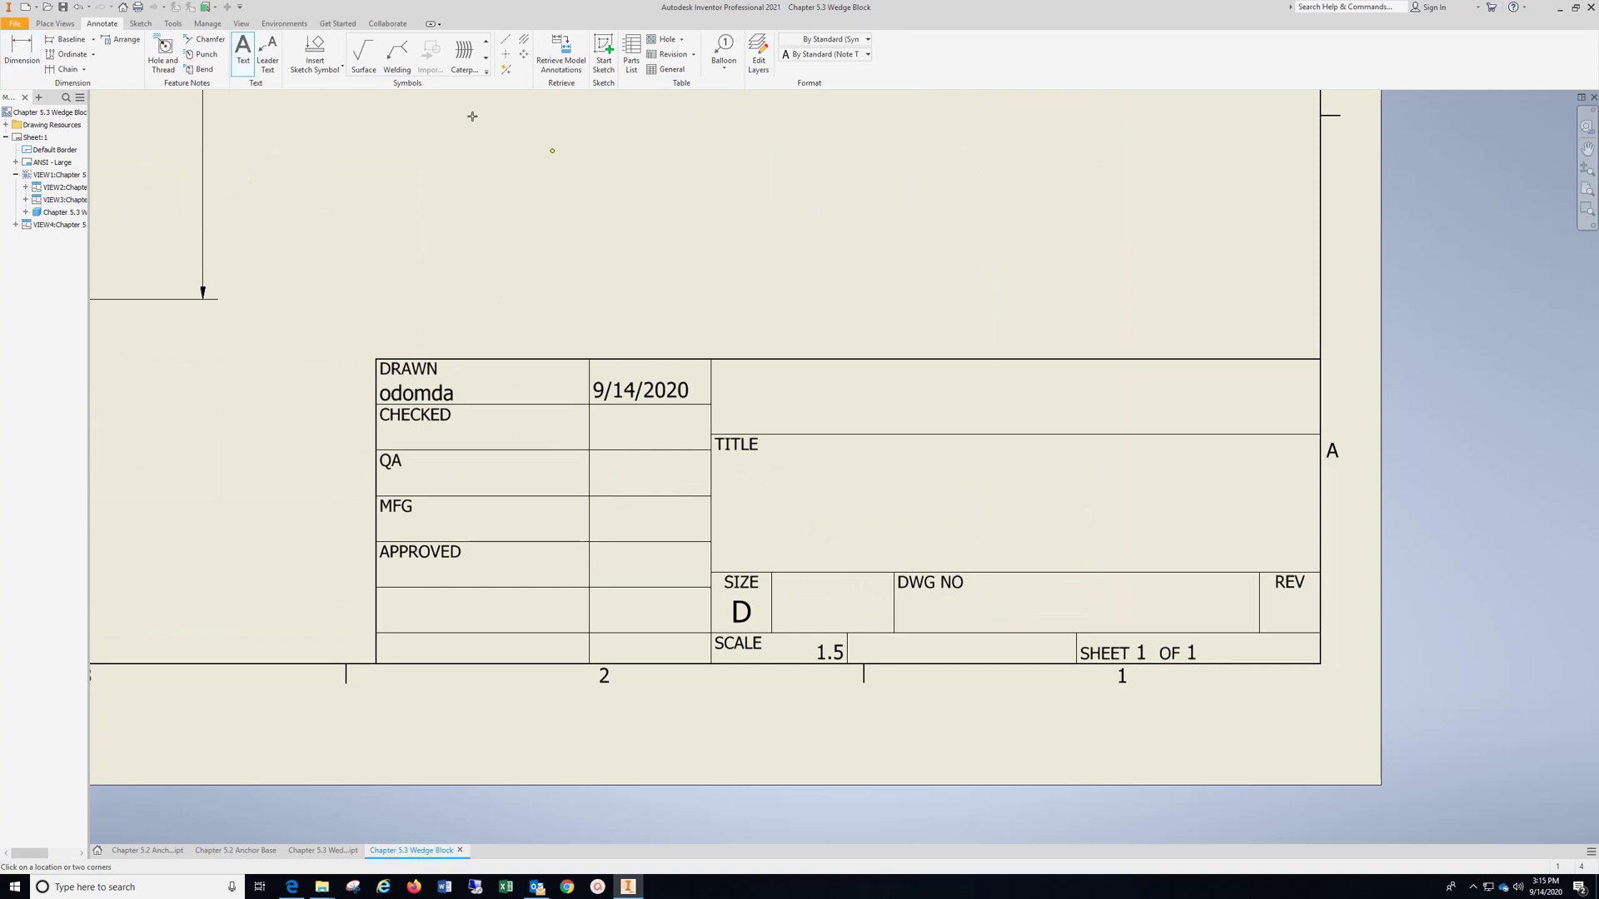
left_click(1031, 395)
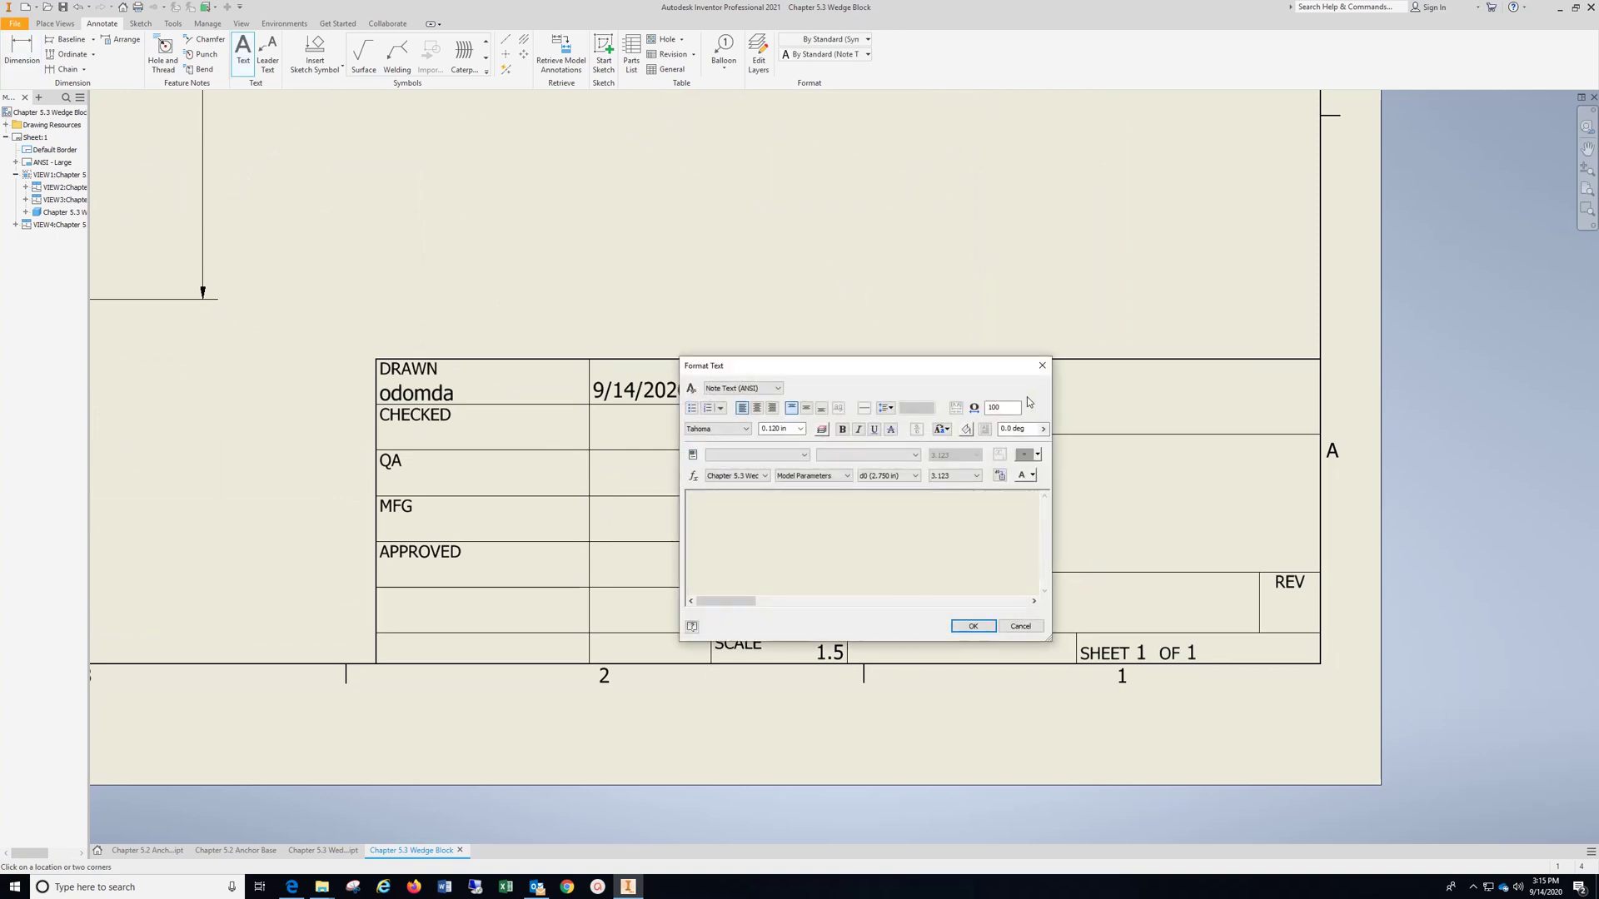
type("Your Name")
key("ctrl+a")
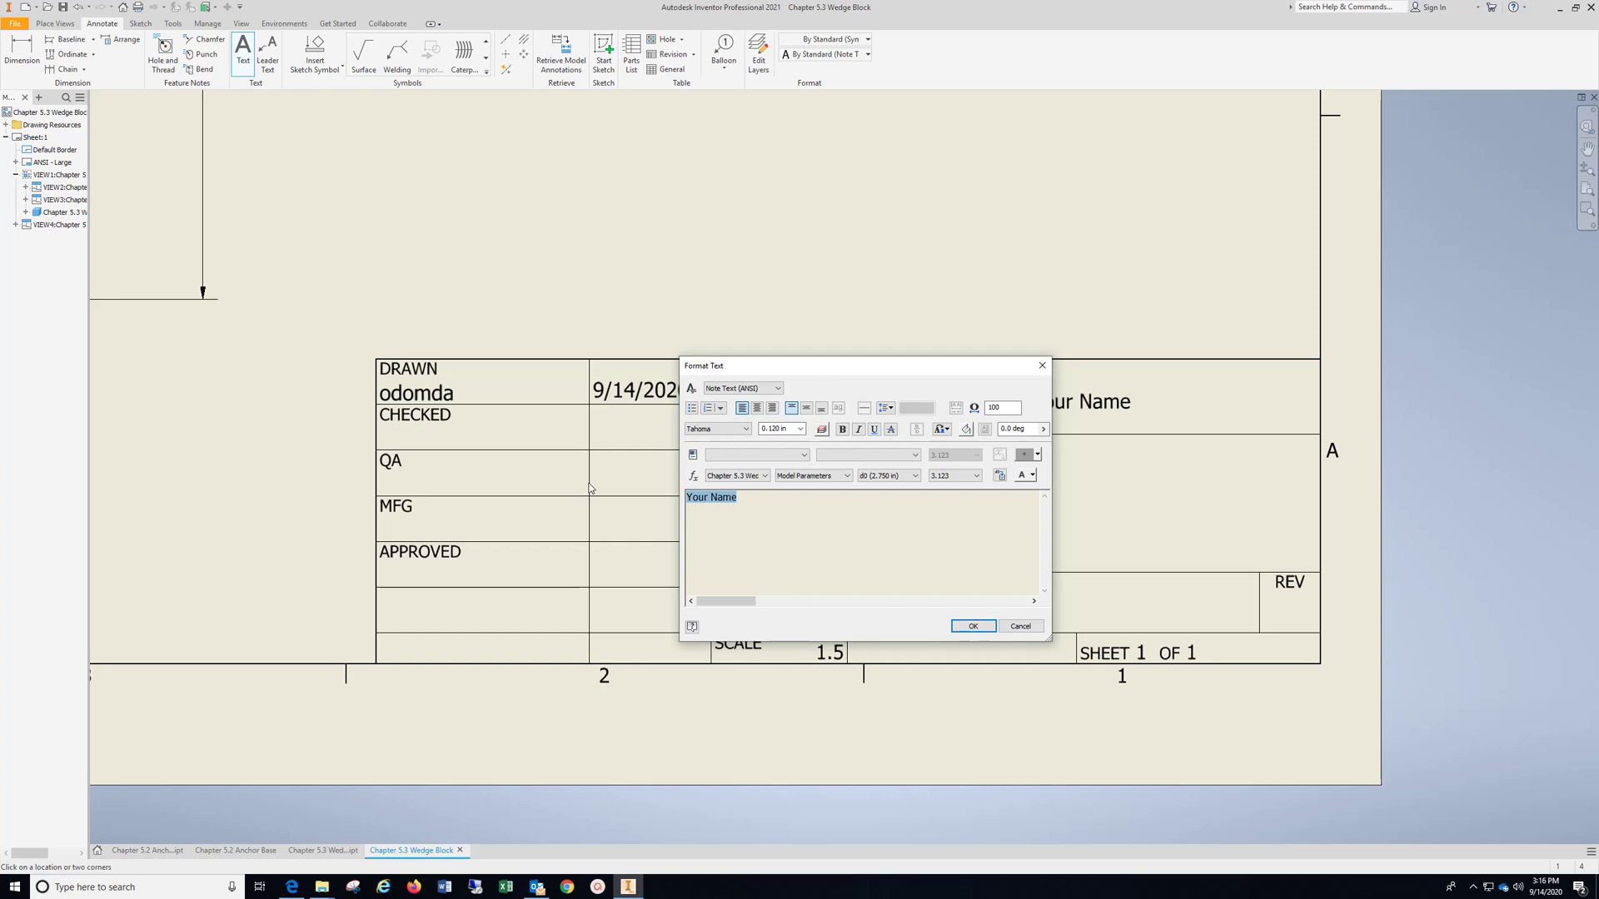
left_click(801, 429)
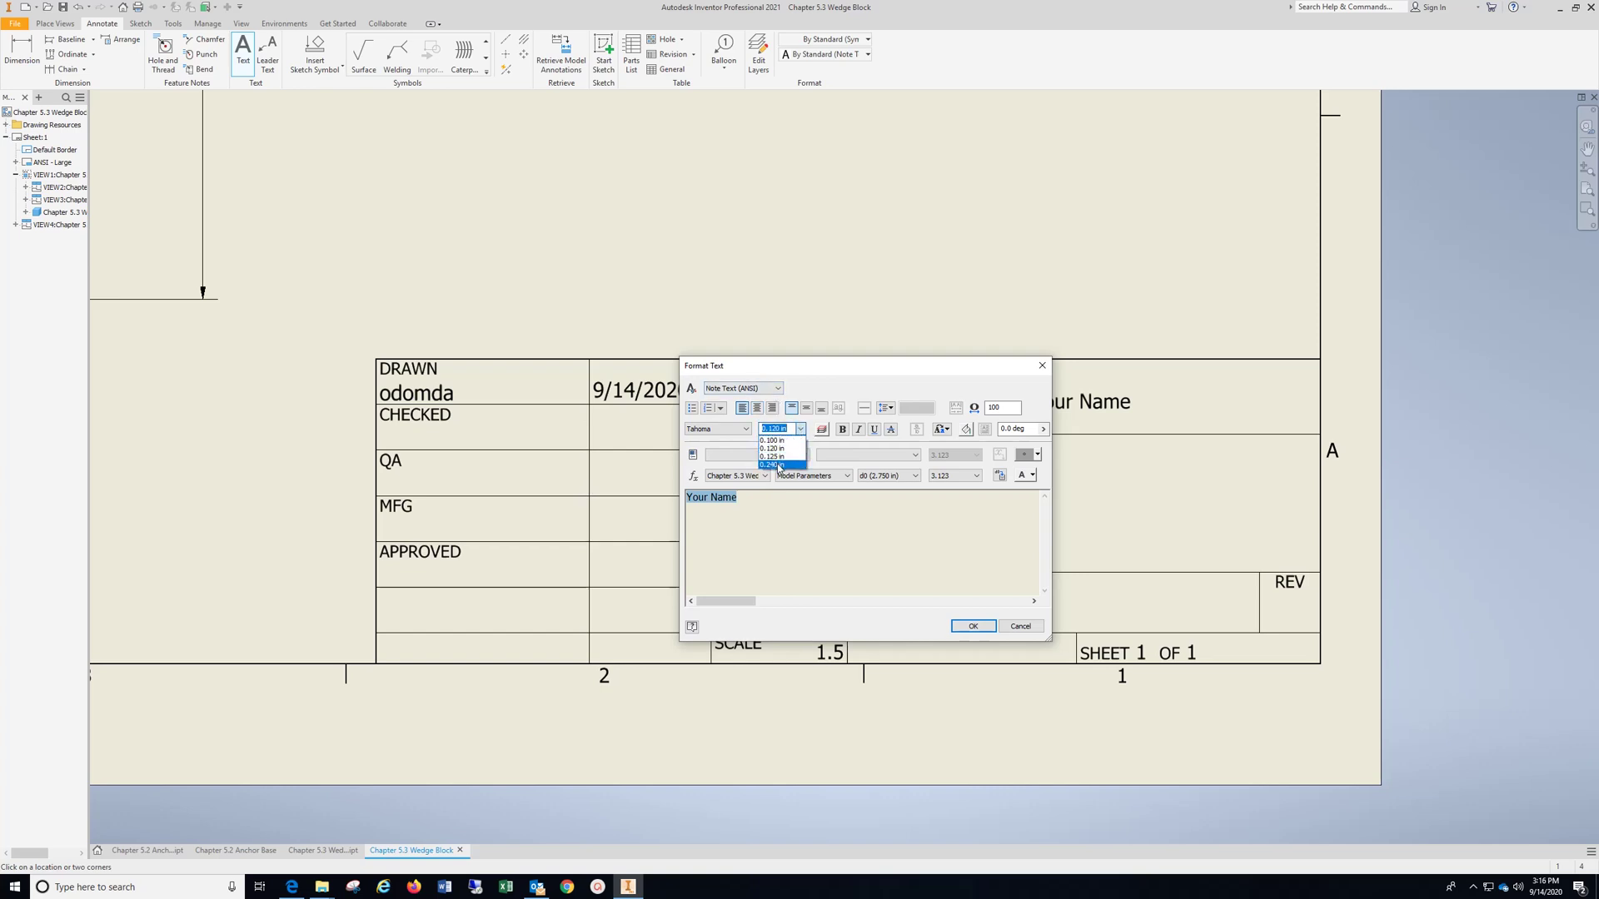
left_click(778, 466)
left_click(973, 626)
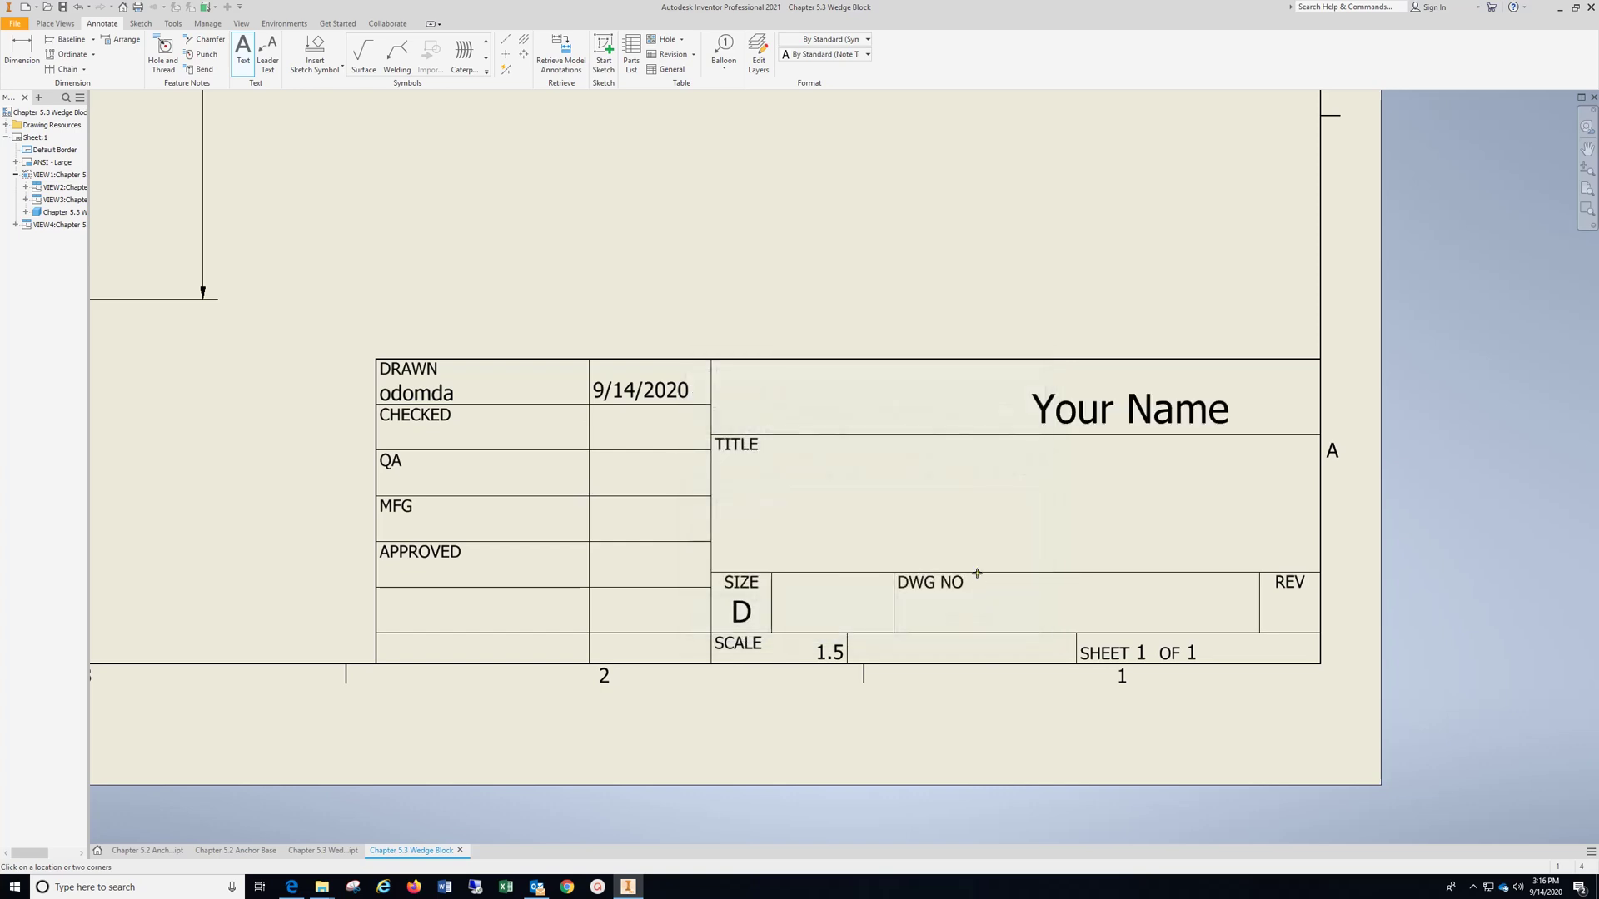
Add the text "Chapter 5.3" at 0.240 in height in the title block's TITLE cell.
left_click(954, 509)
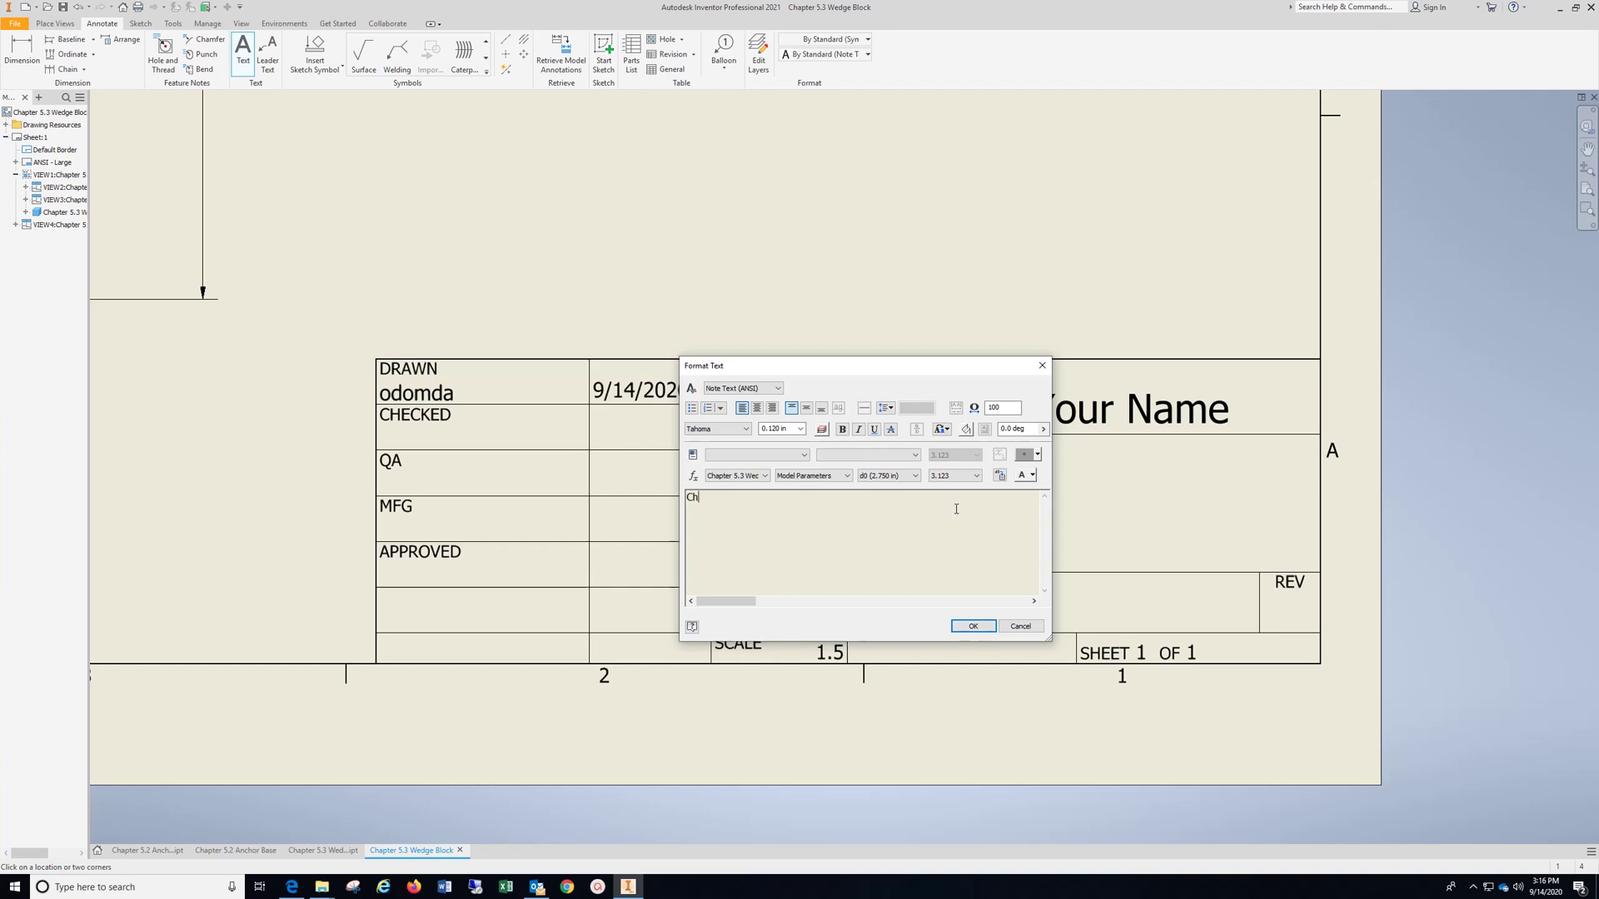
type("ter 5.3")
left_click_drag(772, 497, 685, 498)
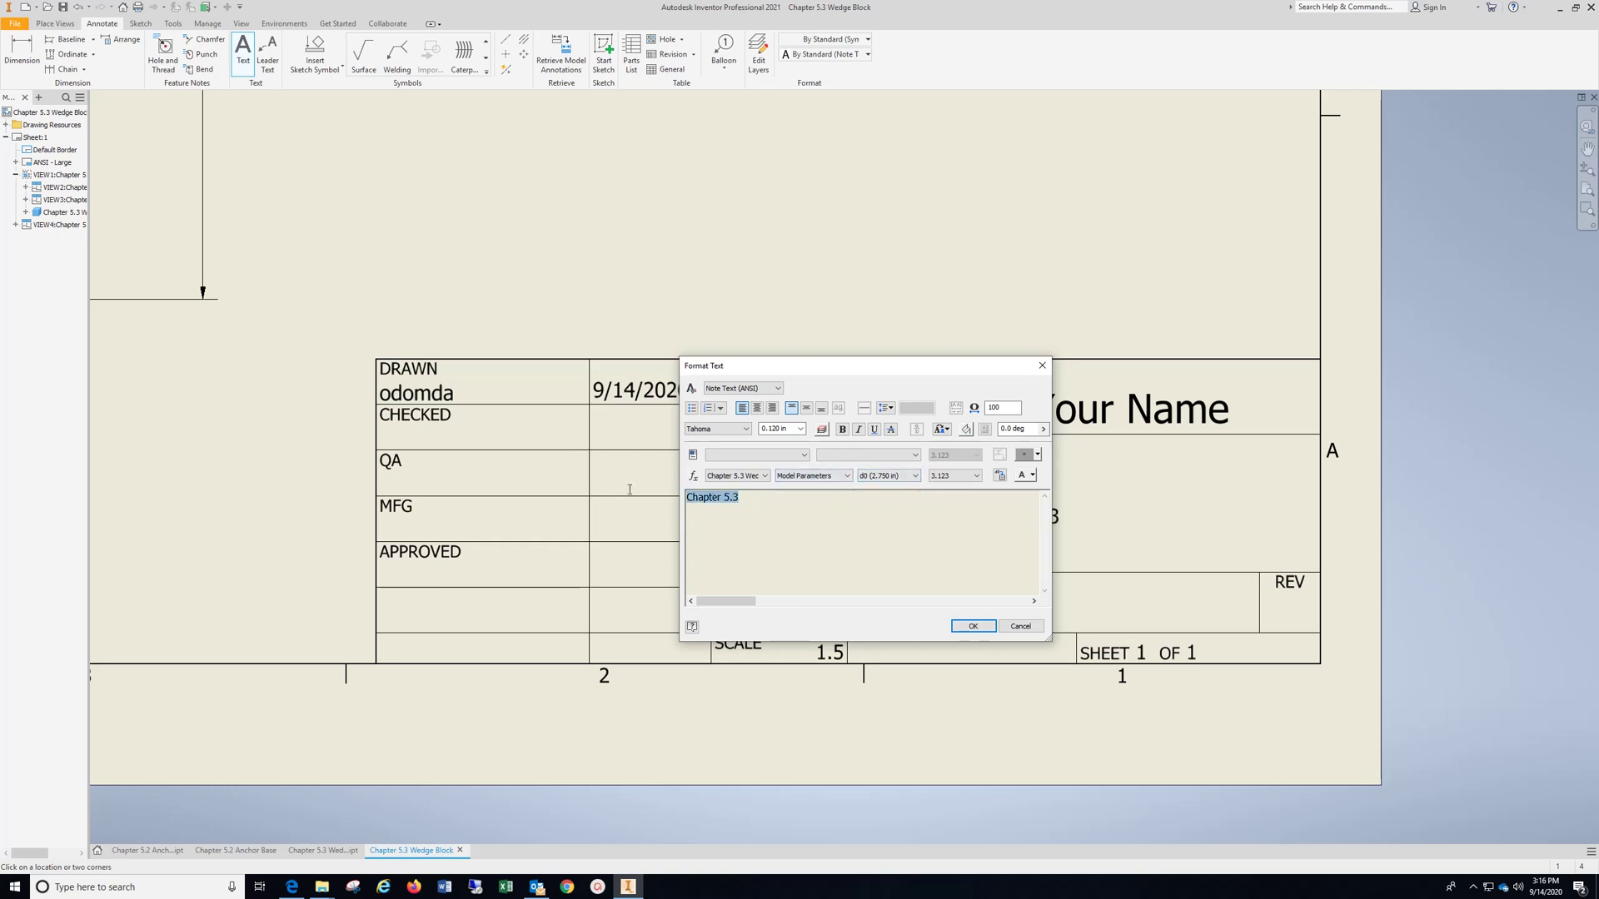
left_click(801, 429)
left_click(801, 469)
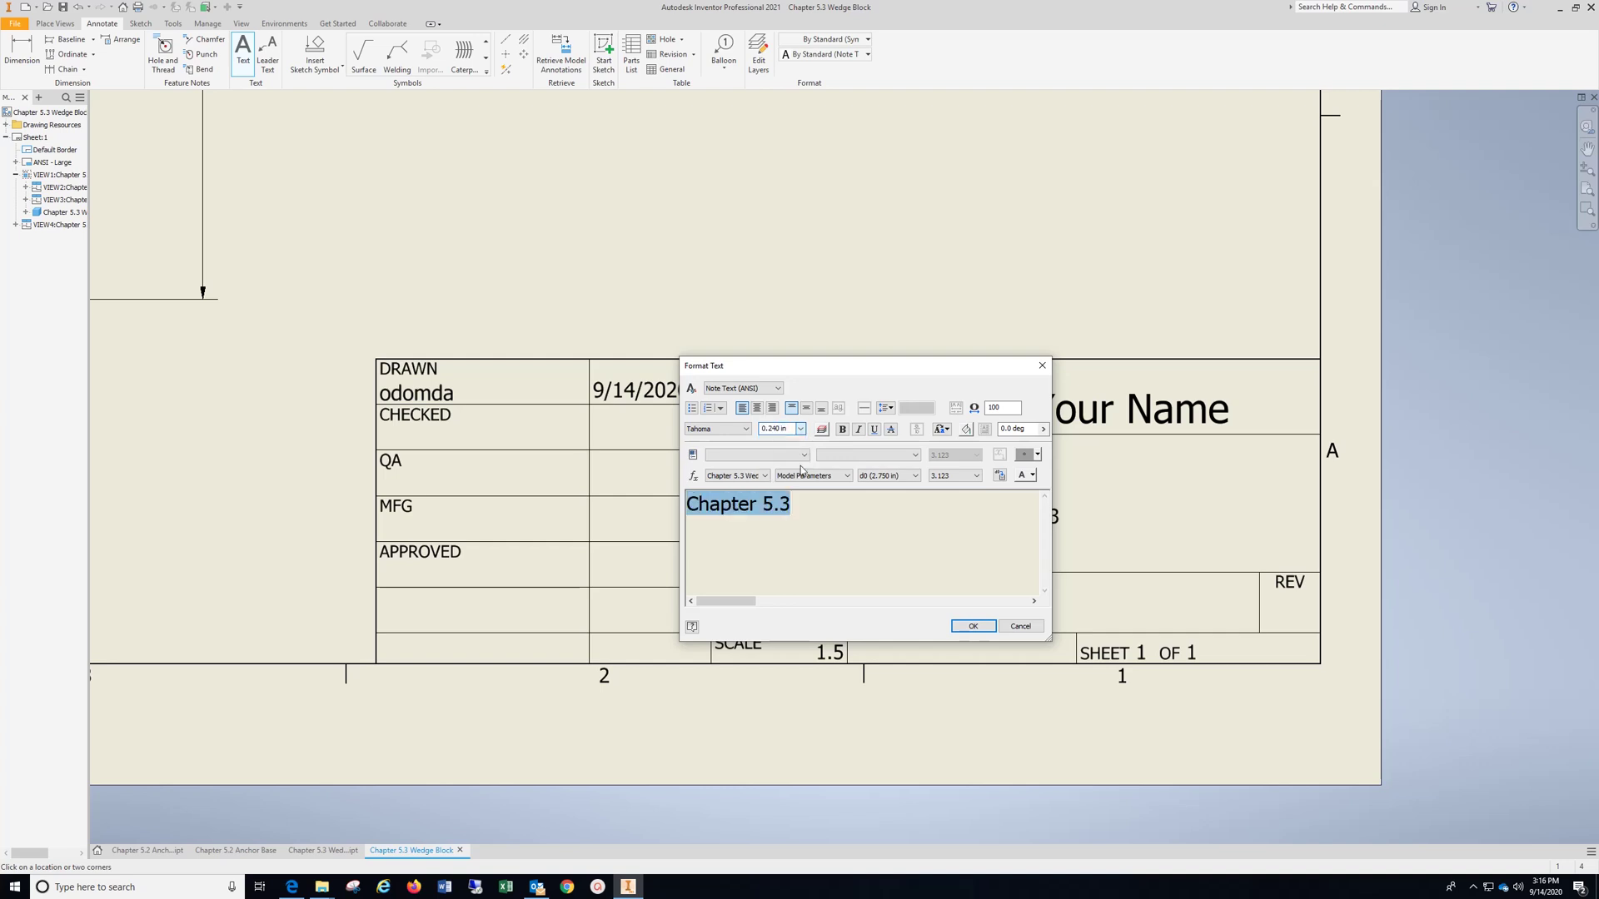
left_click(974, 626)
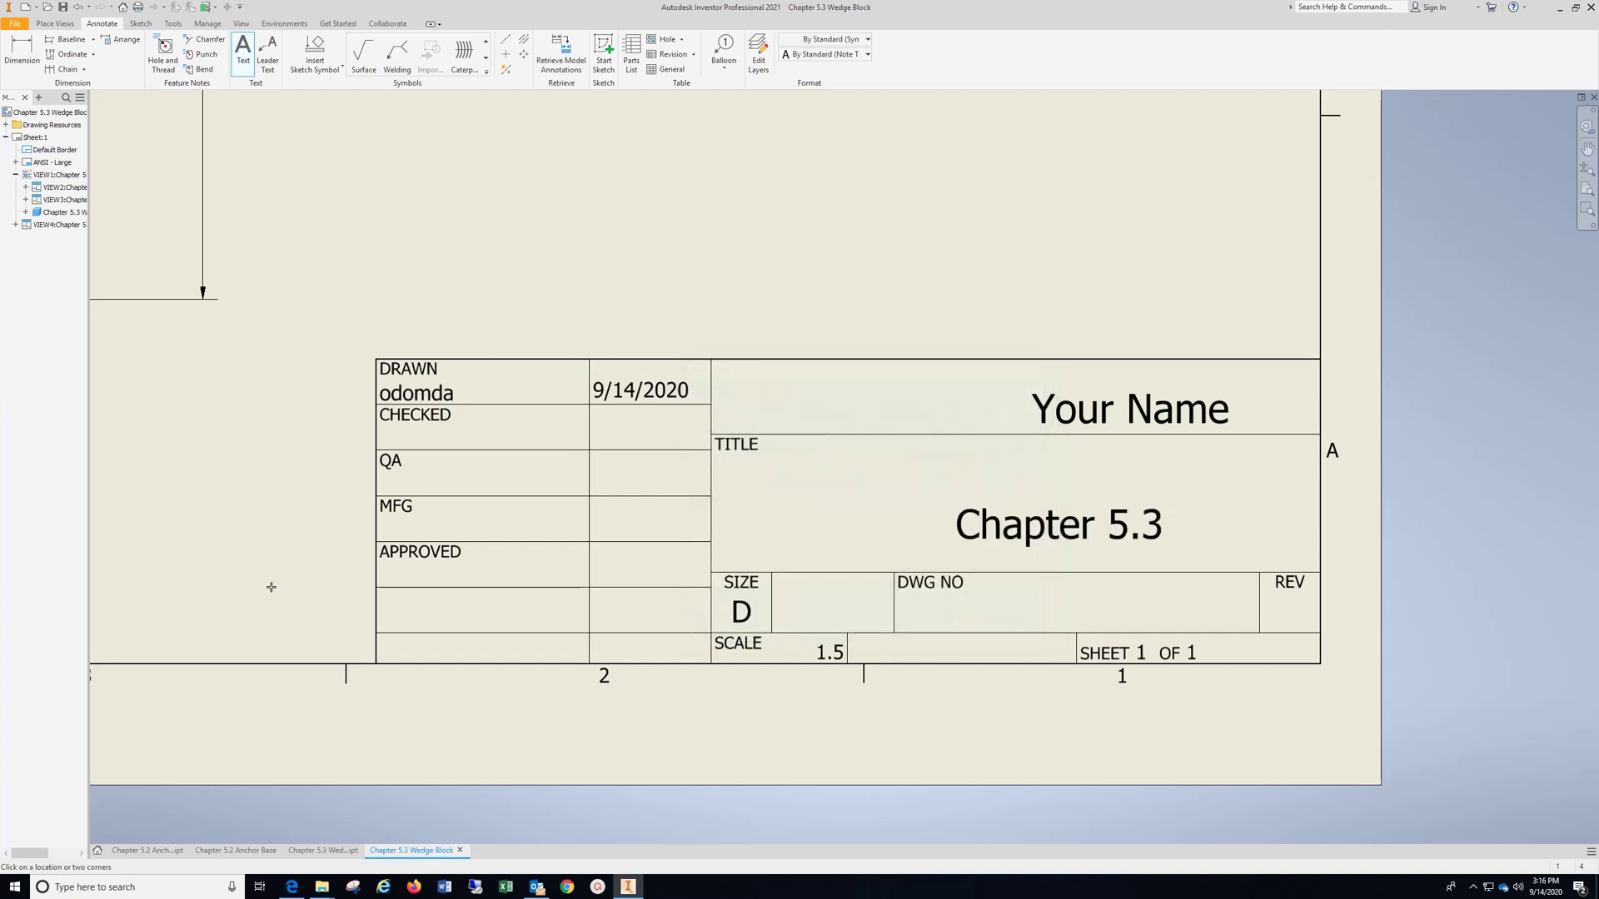
Add a "Material: Carbon Steel" note at 0.240 in height beside the title block, just above the sheet border.
middle_click_drag(271, 587, 462, 570)
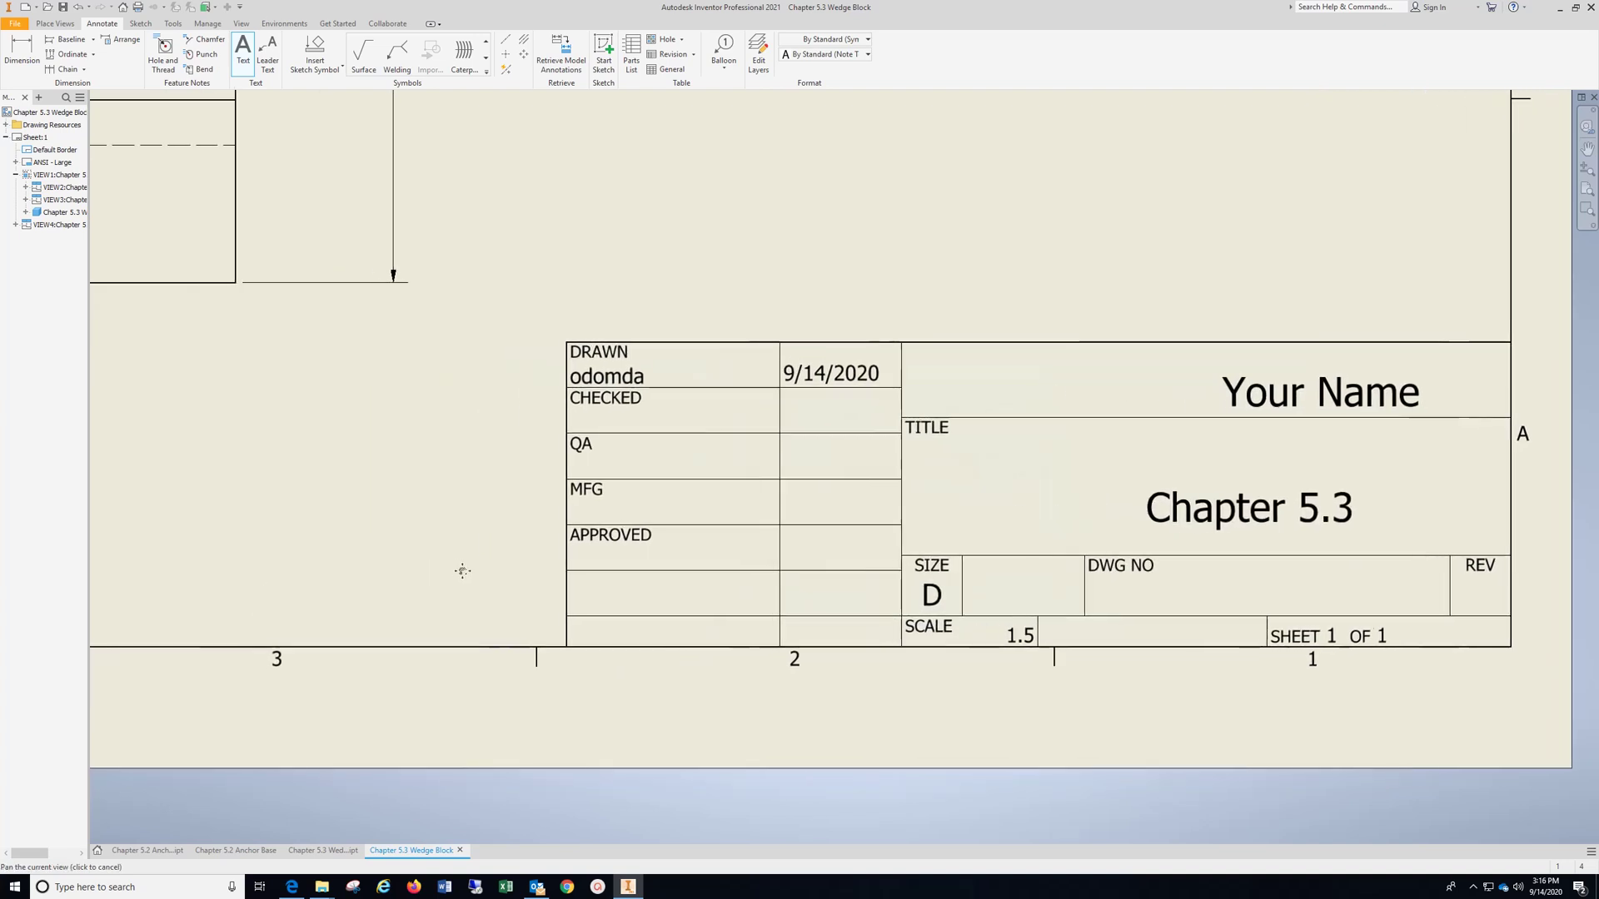
left_click(304, 607)
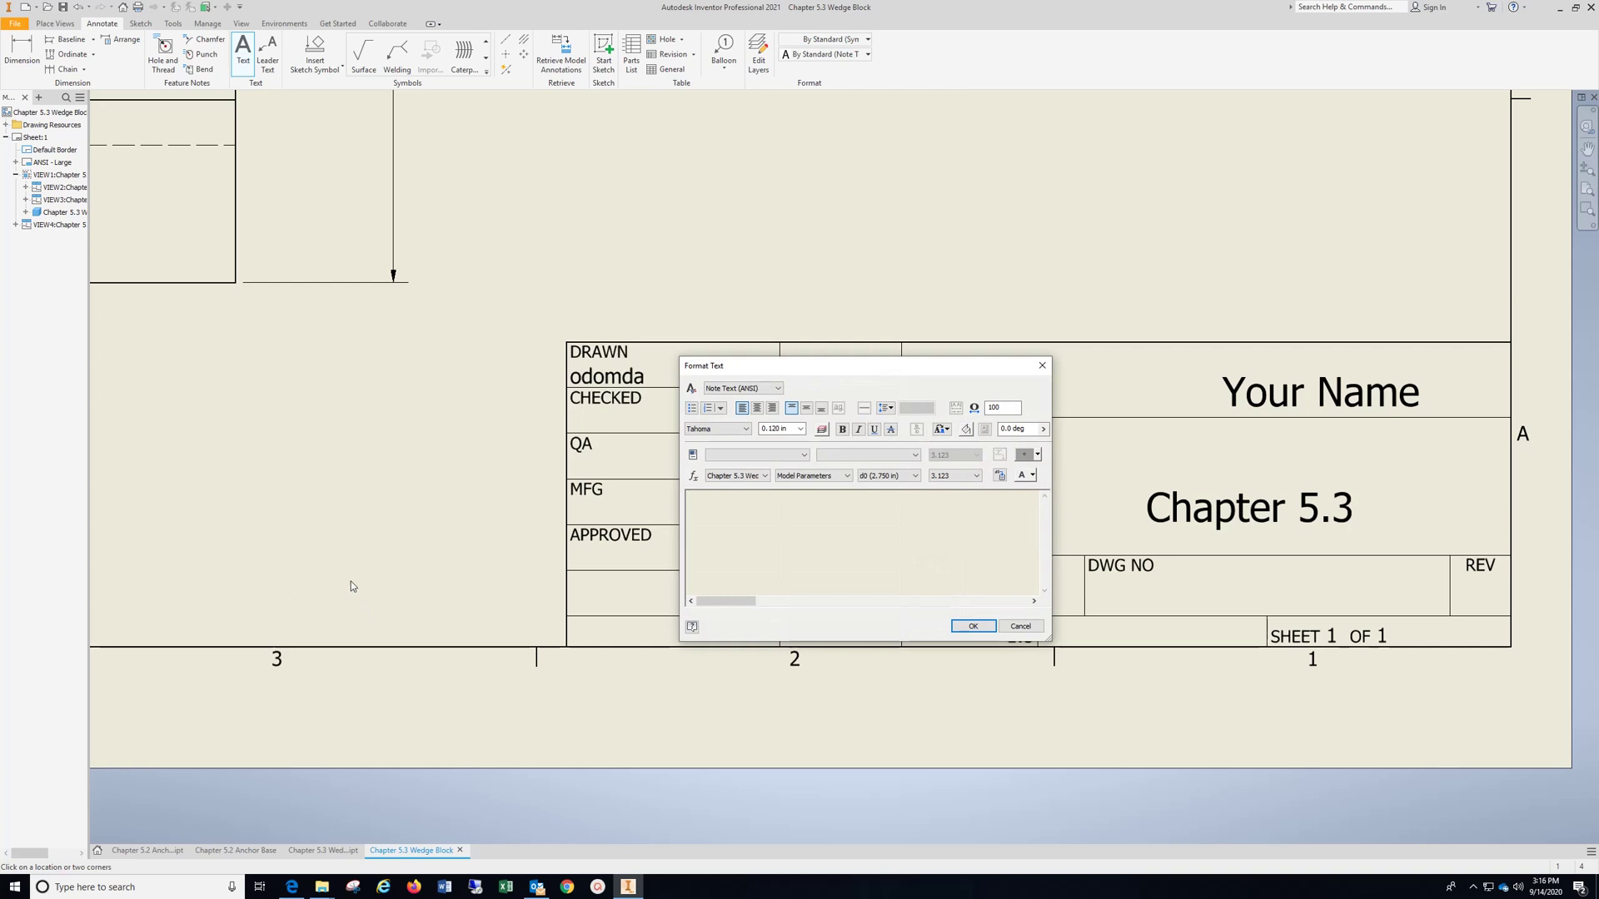
type("Materi")
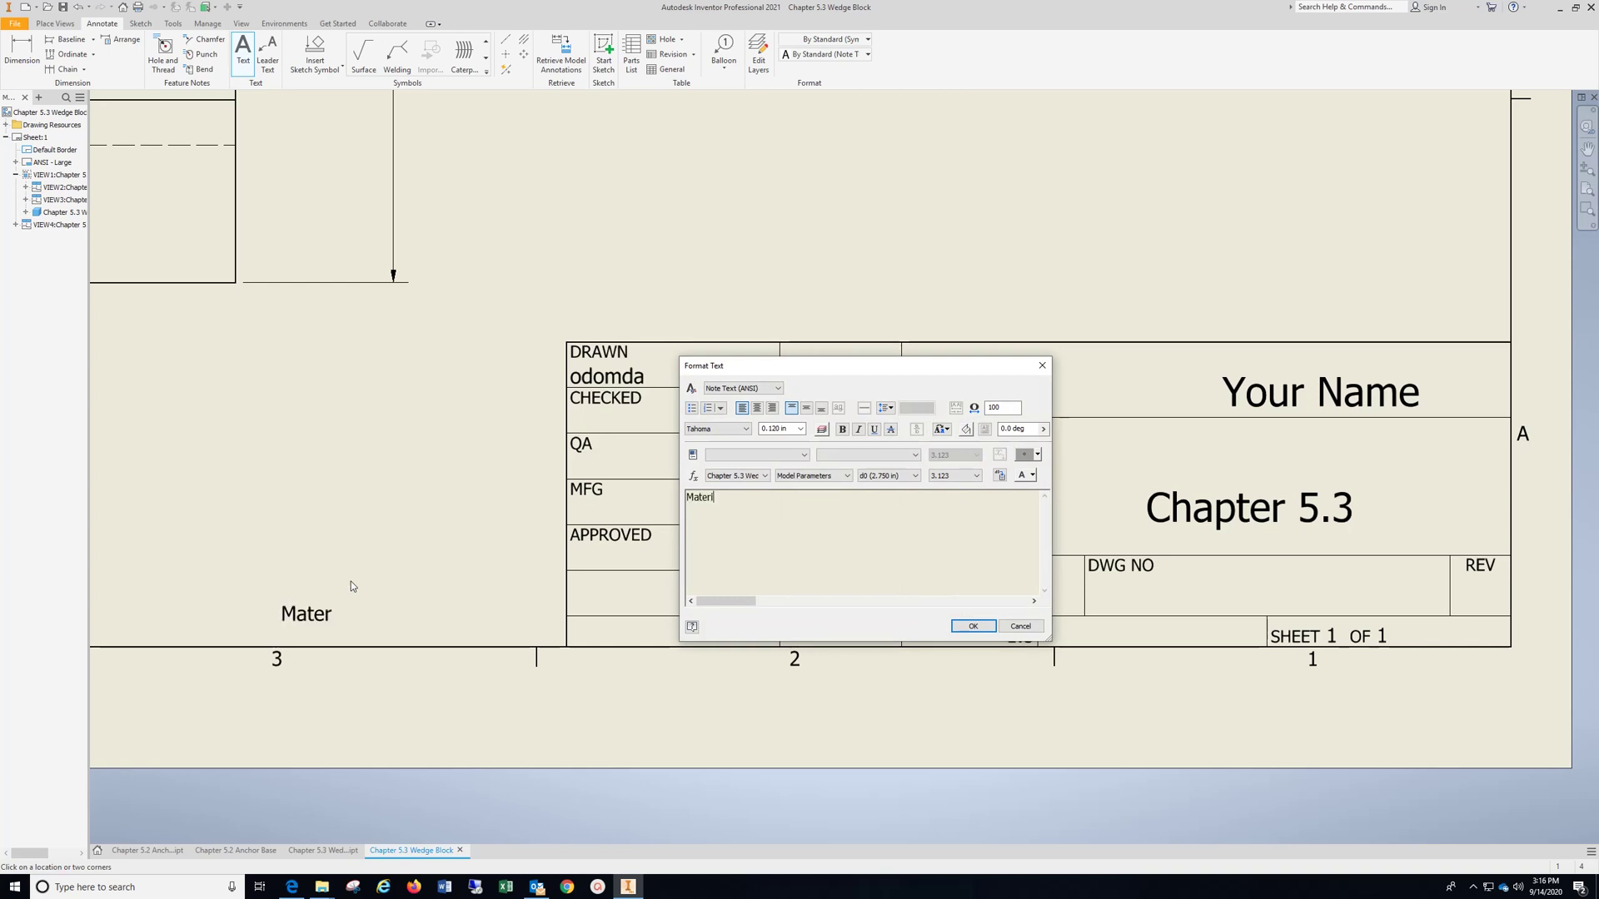
type("al: Carbon Steel")
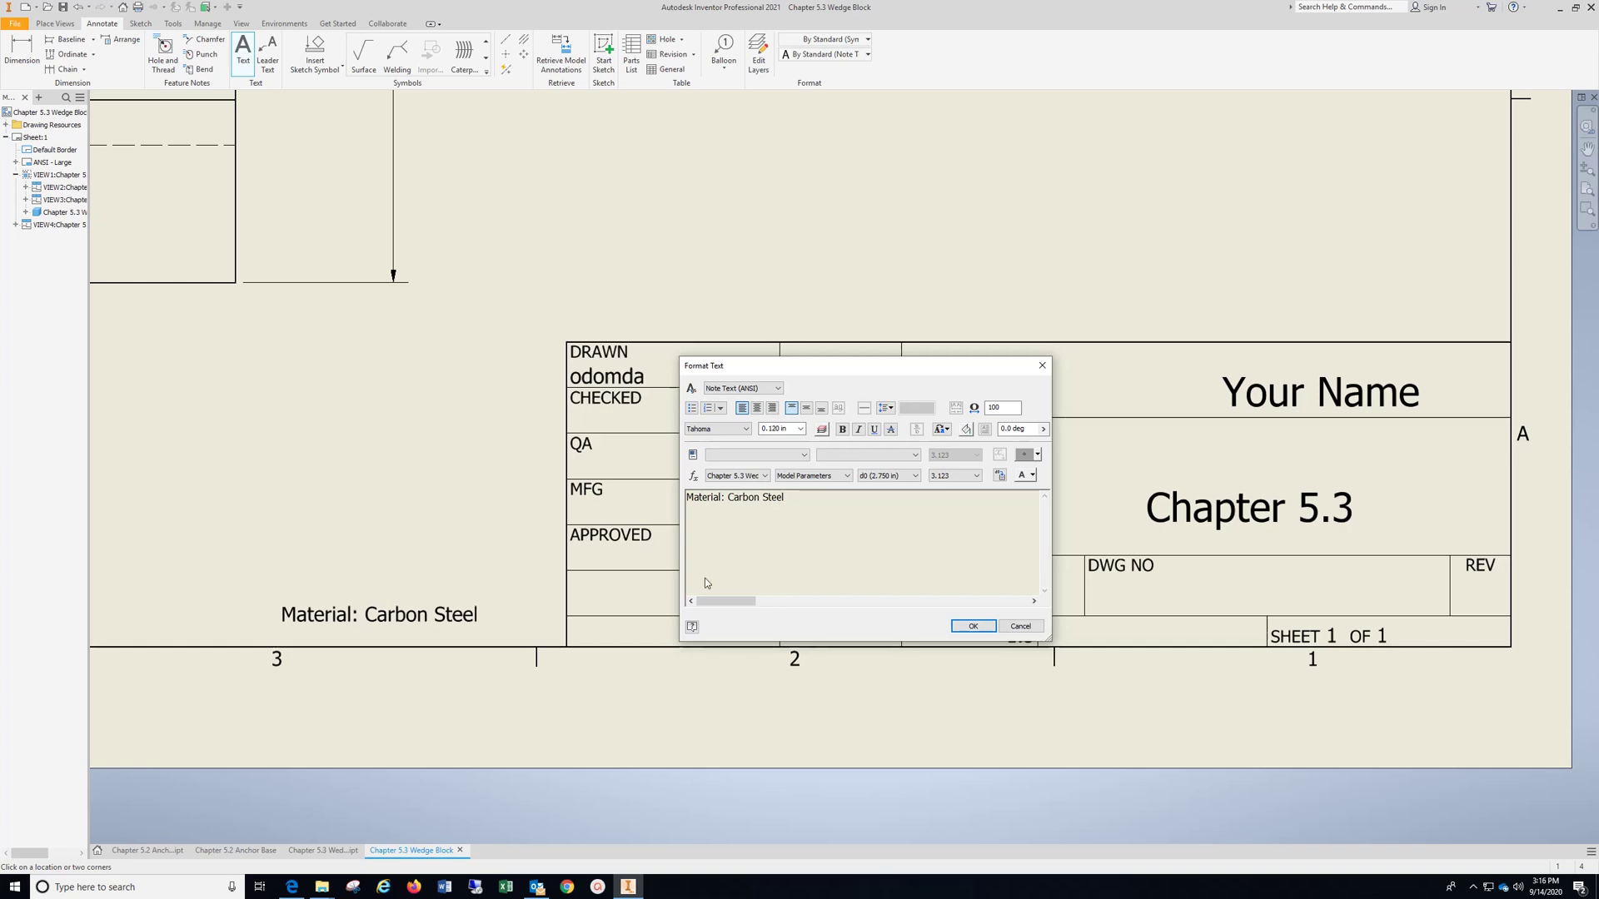
left_click_drag(813, 499, 643, 503)
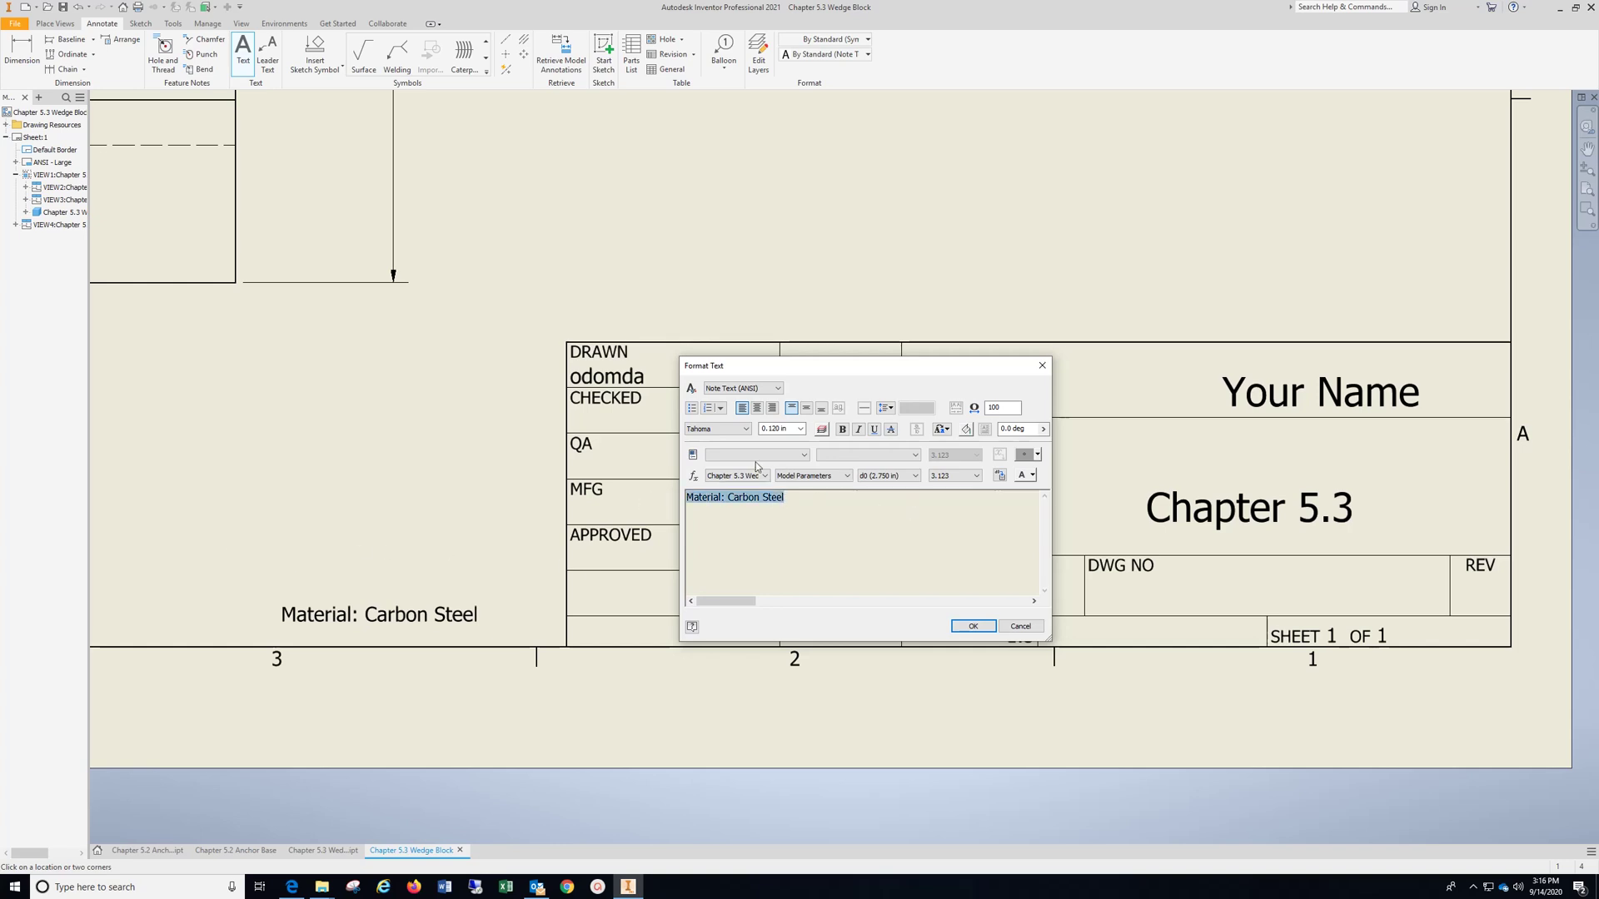
left_click(801, 429)
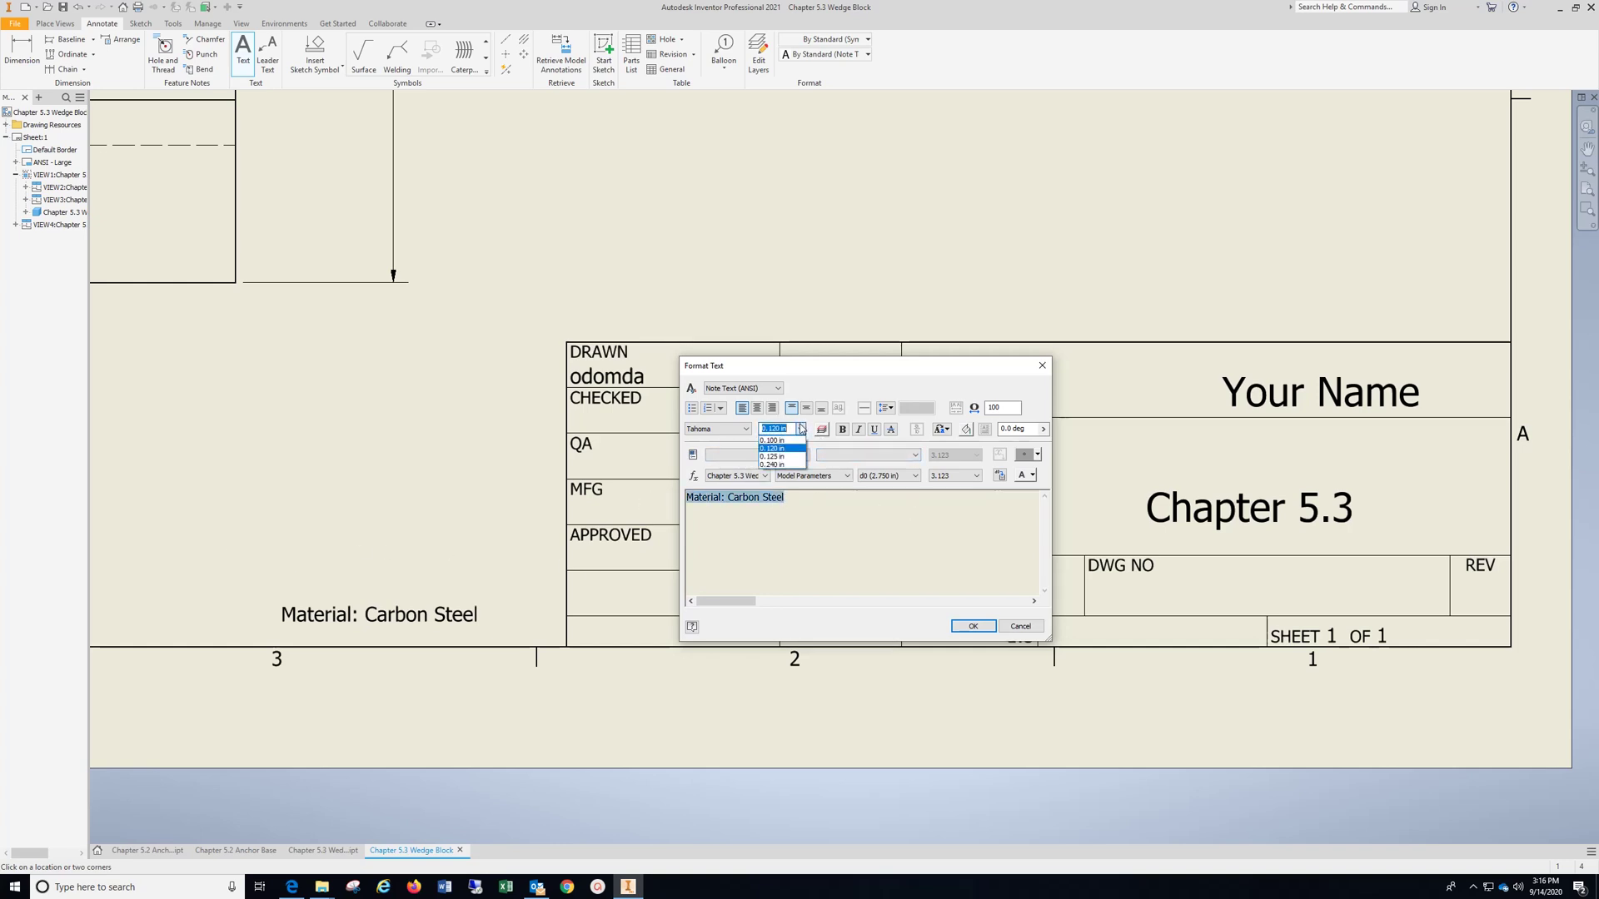
left_click(782, 464)
left_click(973, 626)
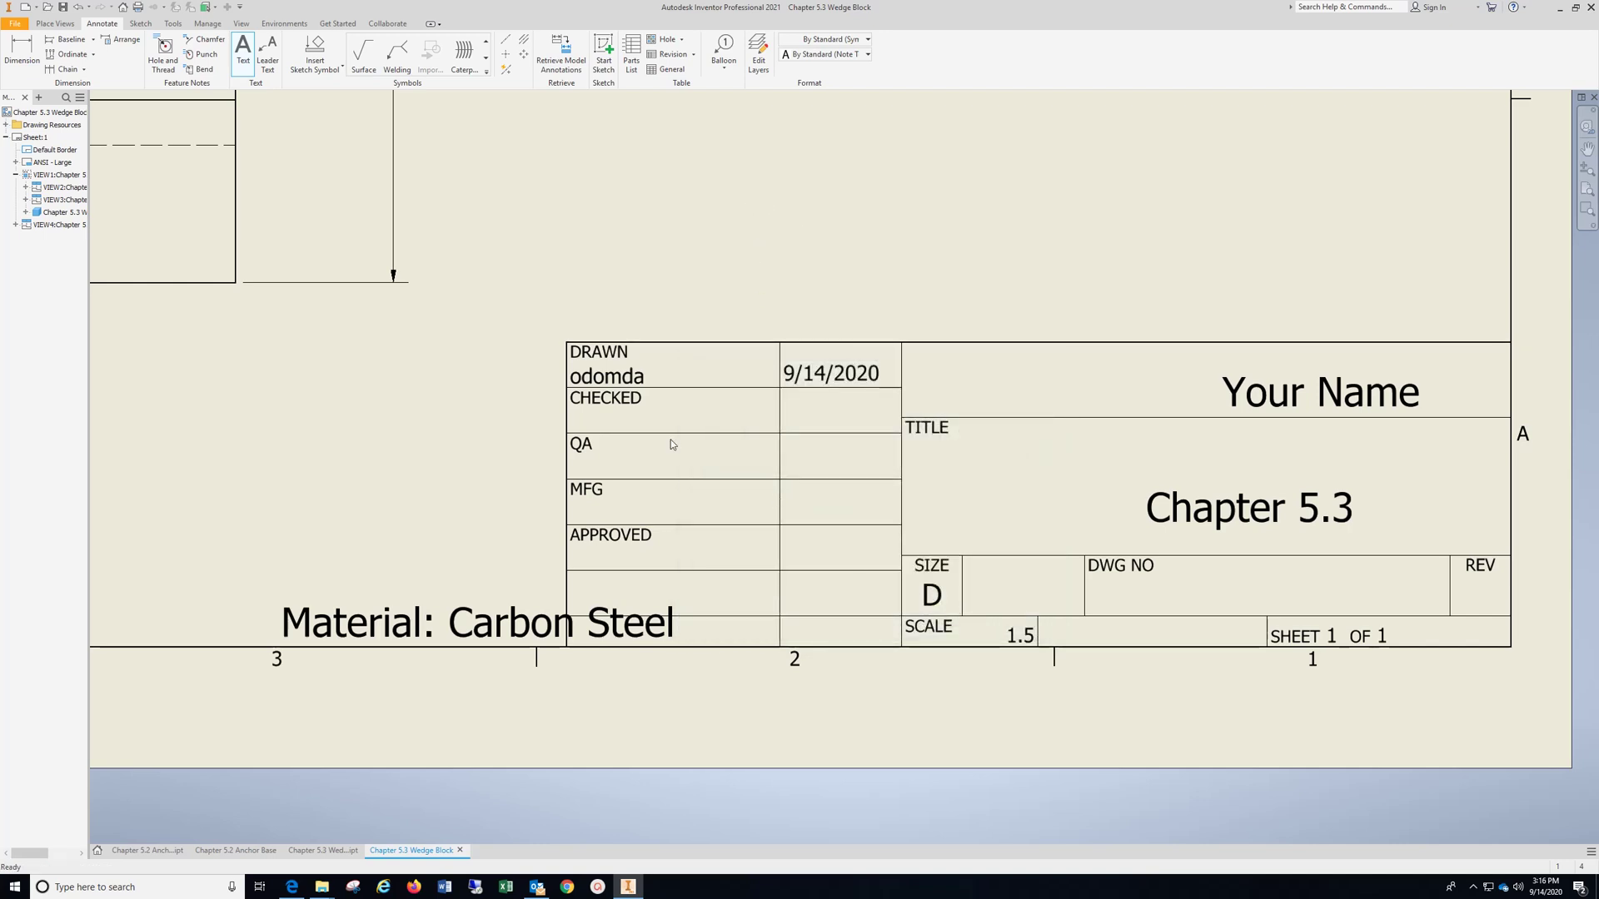
Reposition the notes so the material text clears the title block and "Your Name" and "Chapter 5.3" are centered in their cells.
key("Escape")
left_click(223, 607)
left_click_drag(462, 616, 394, 615)
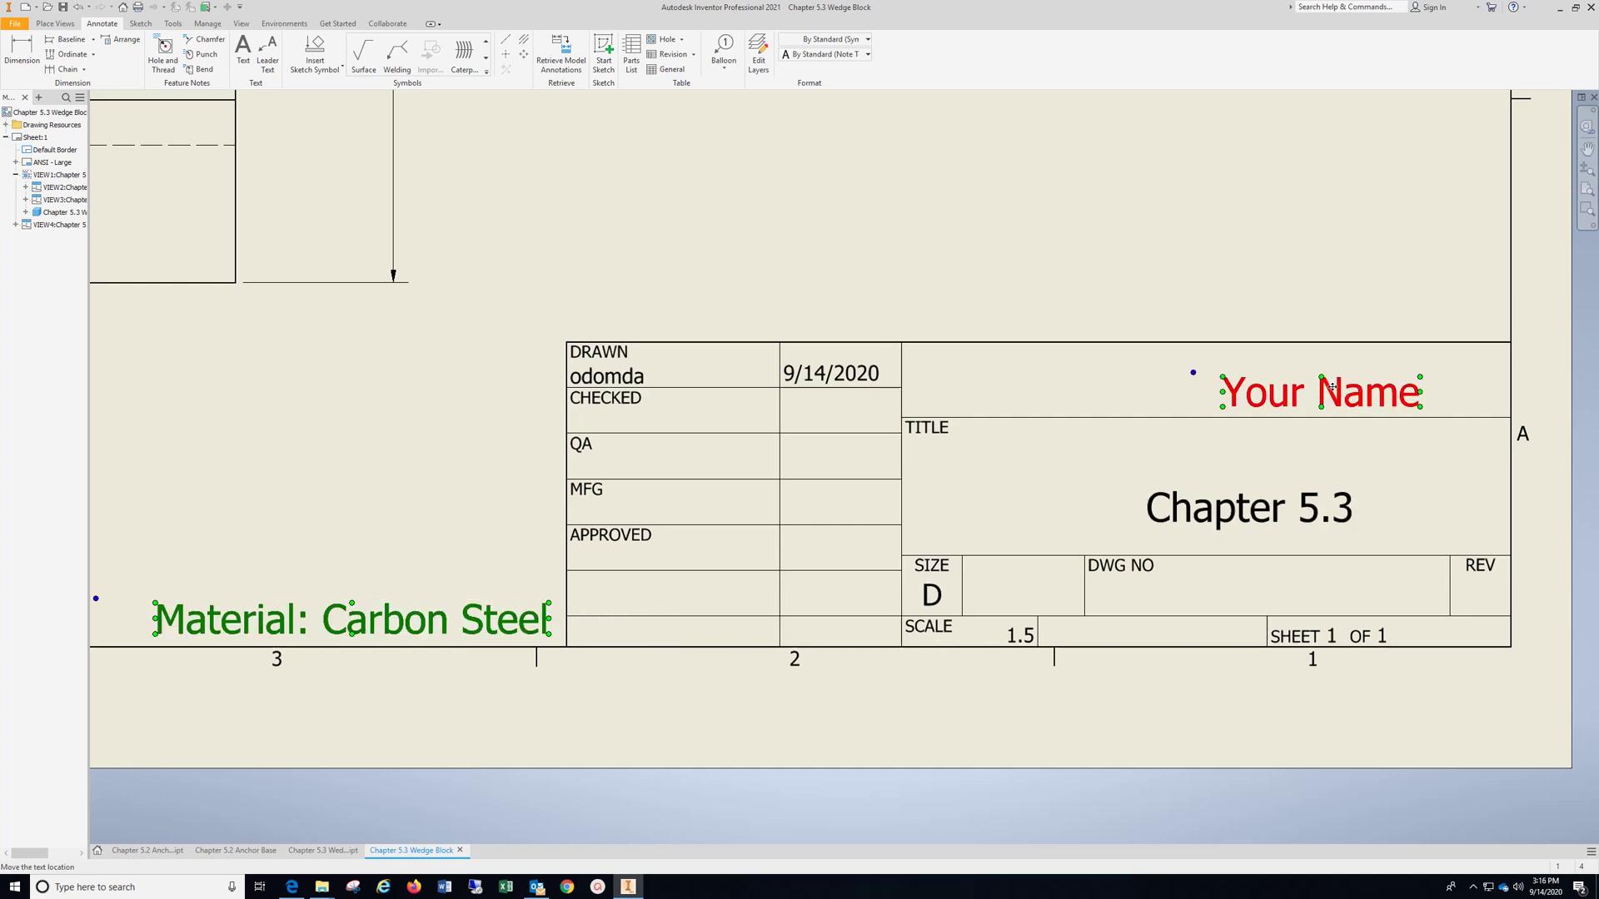
left_click_drag(1327, 382, 1219, 377)
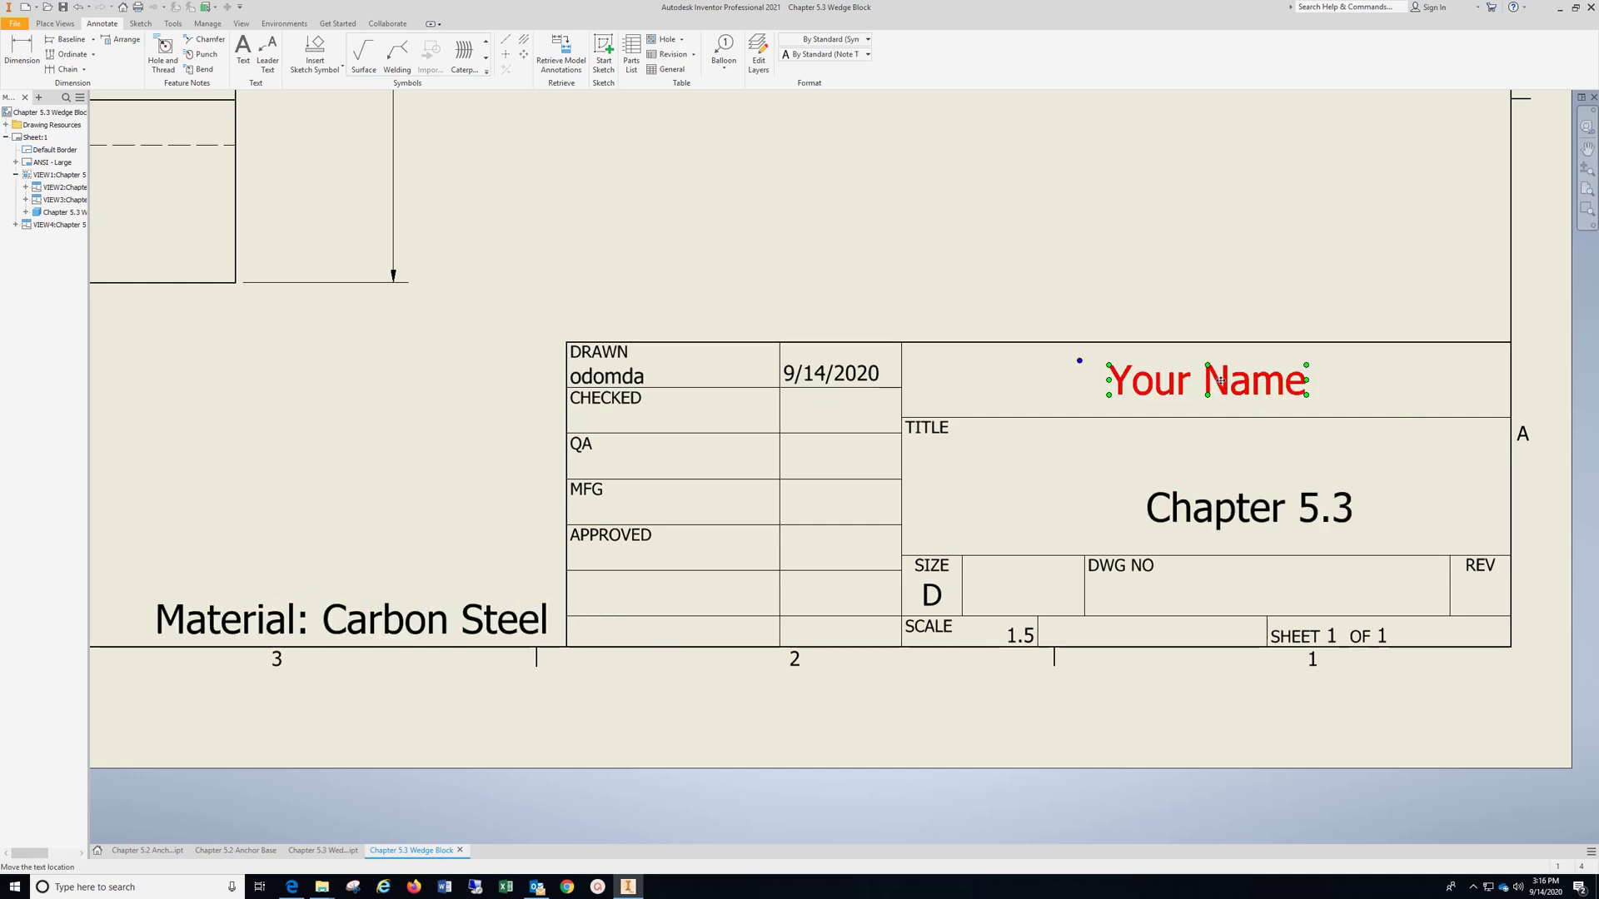
left_click_drag(1256, 498, 1215, 491)
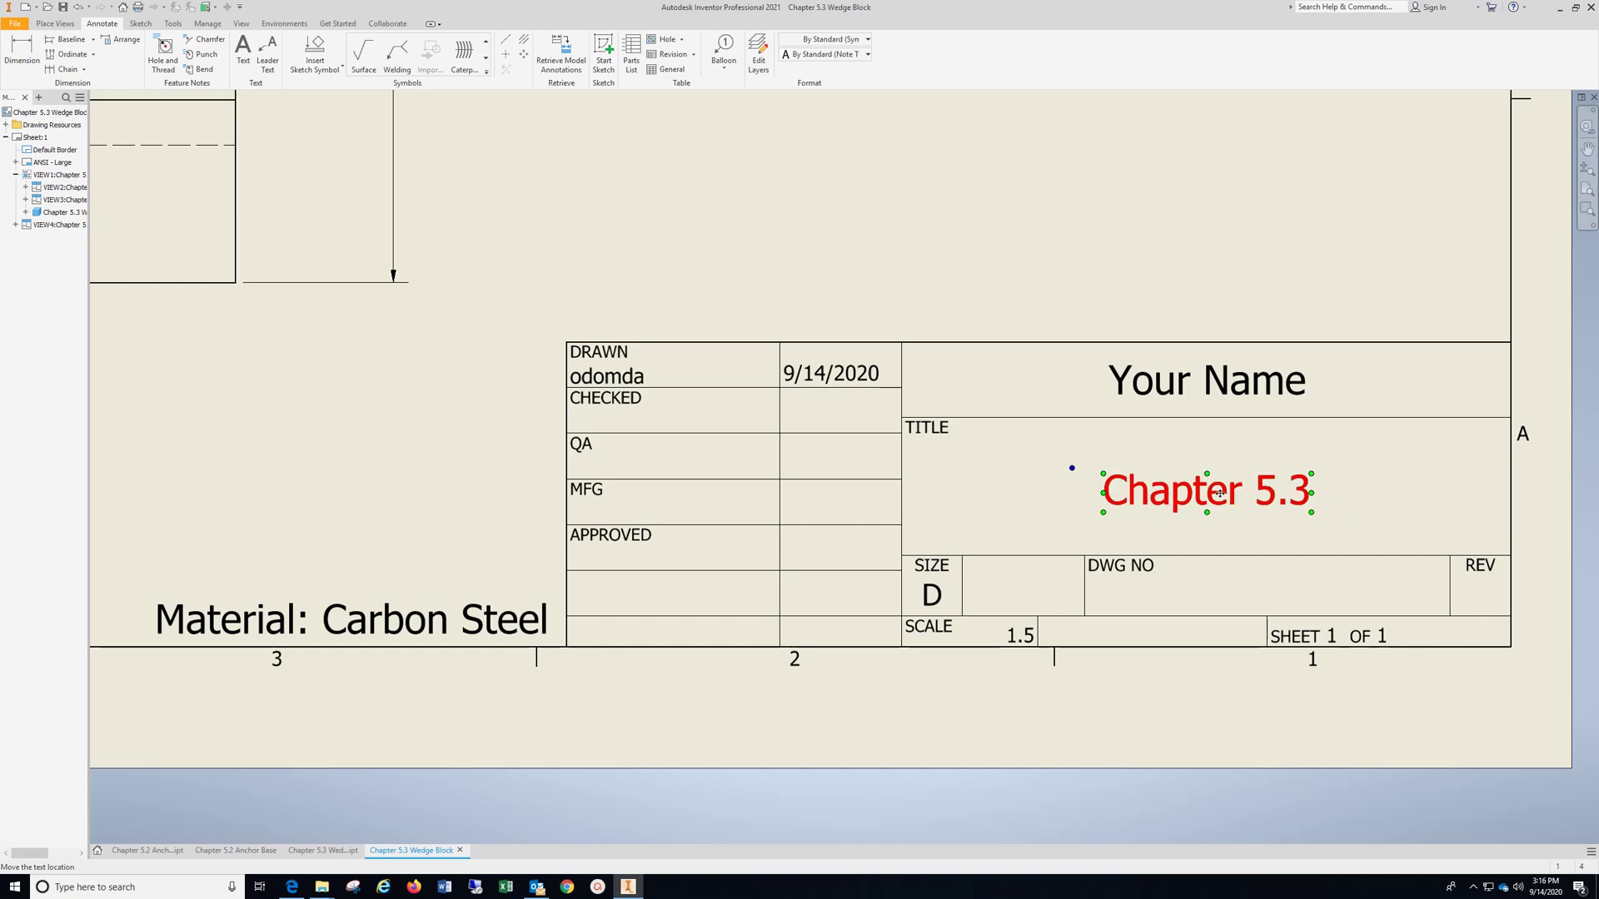
left_click(1473, 888)
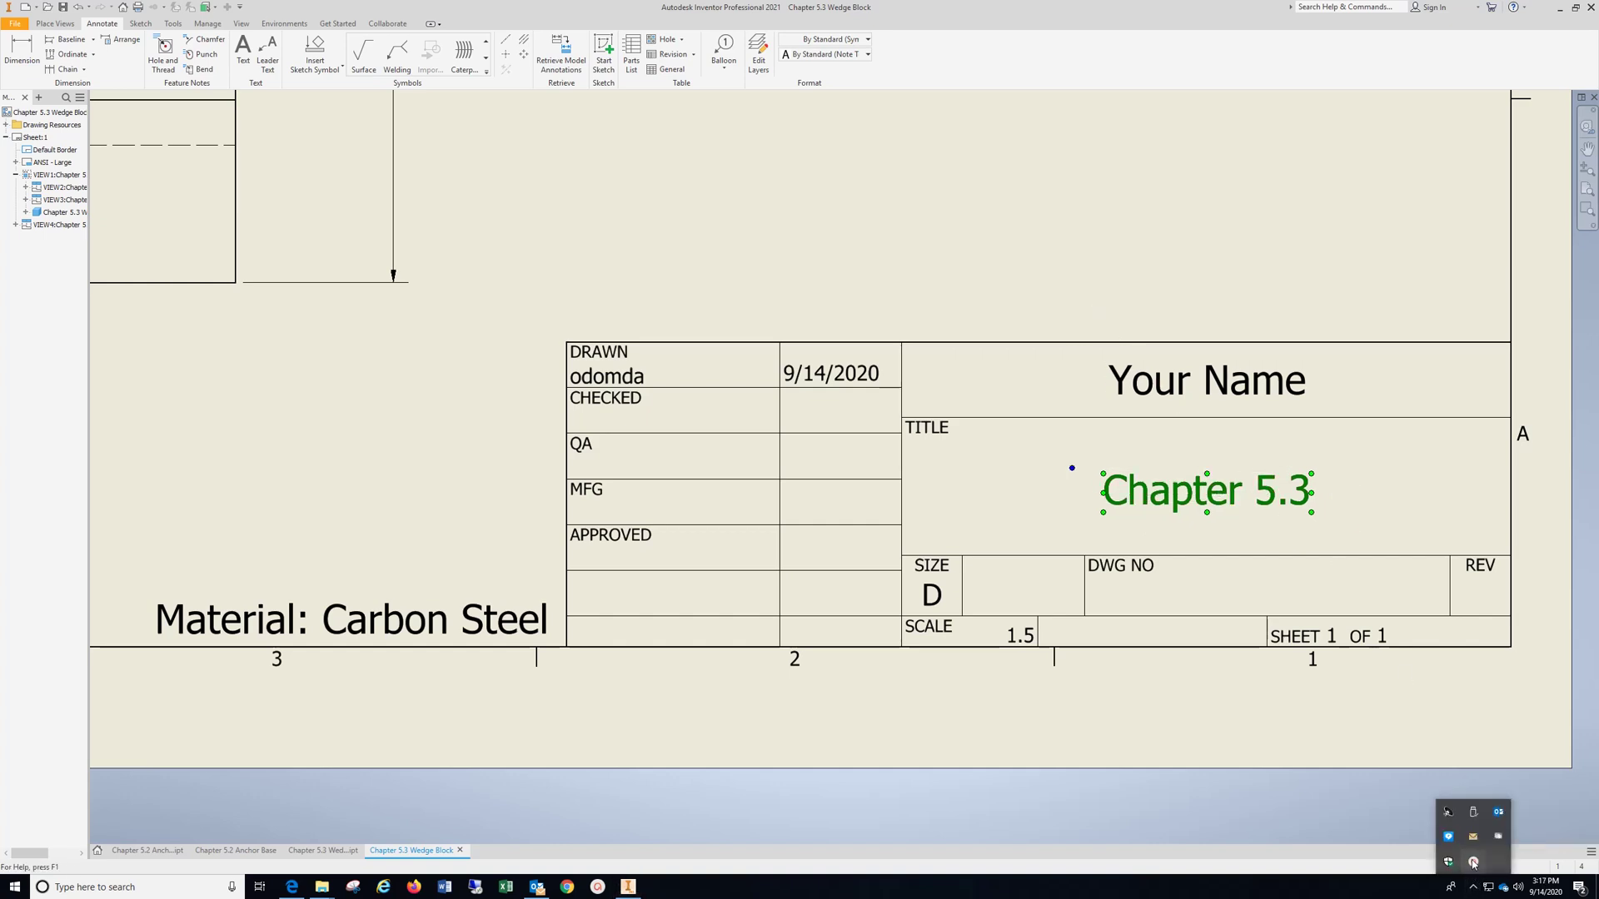